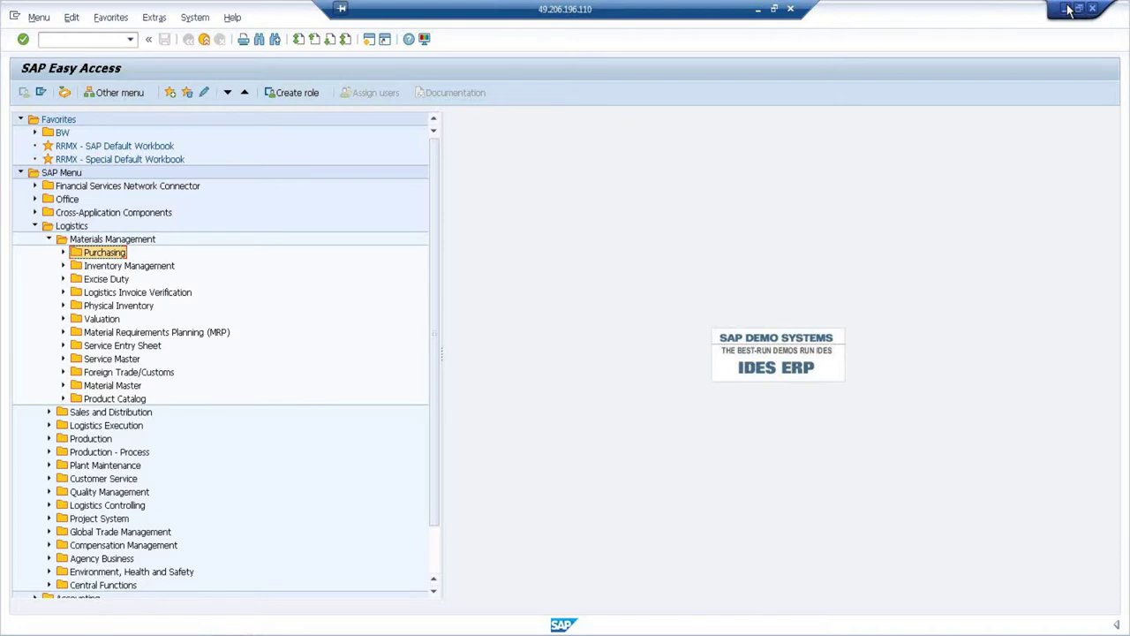
- Examine the Logistics areas and the Purchasing, Inventory Management and Excise Duty folders under Materials Management
left_click(50, 239)
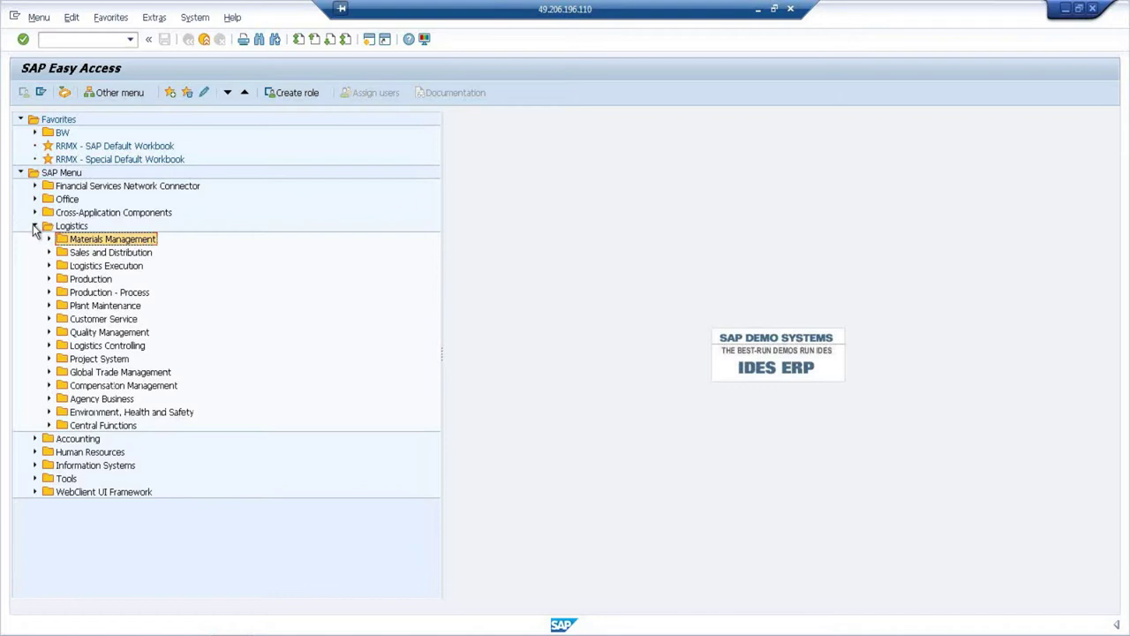
left_click(36, 226)
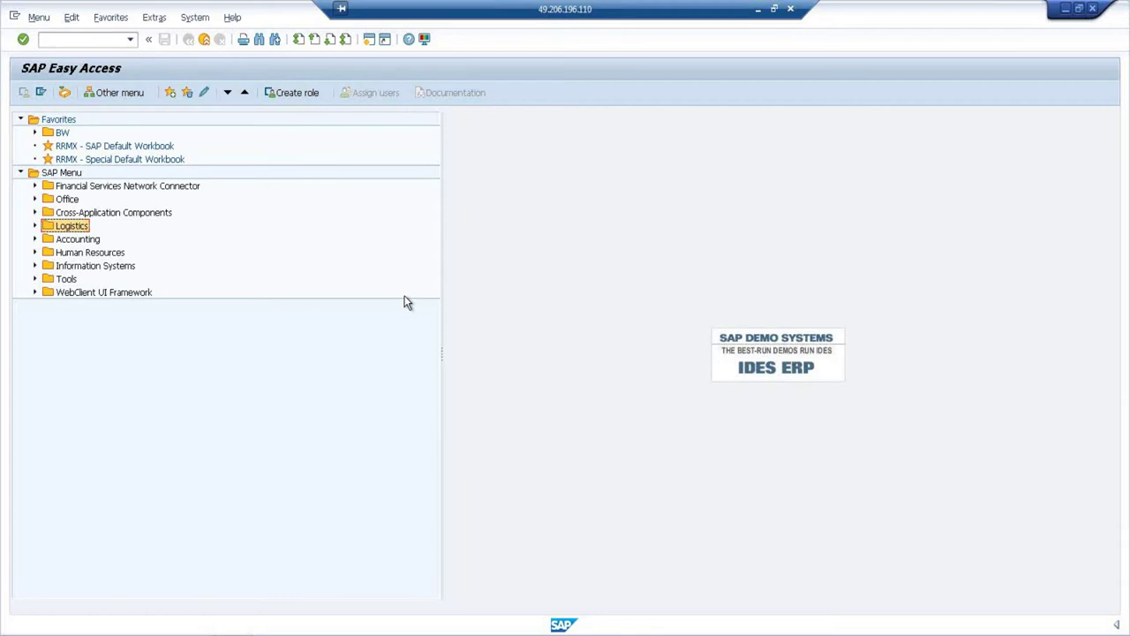
left_click(36, 226)
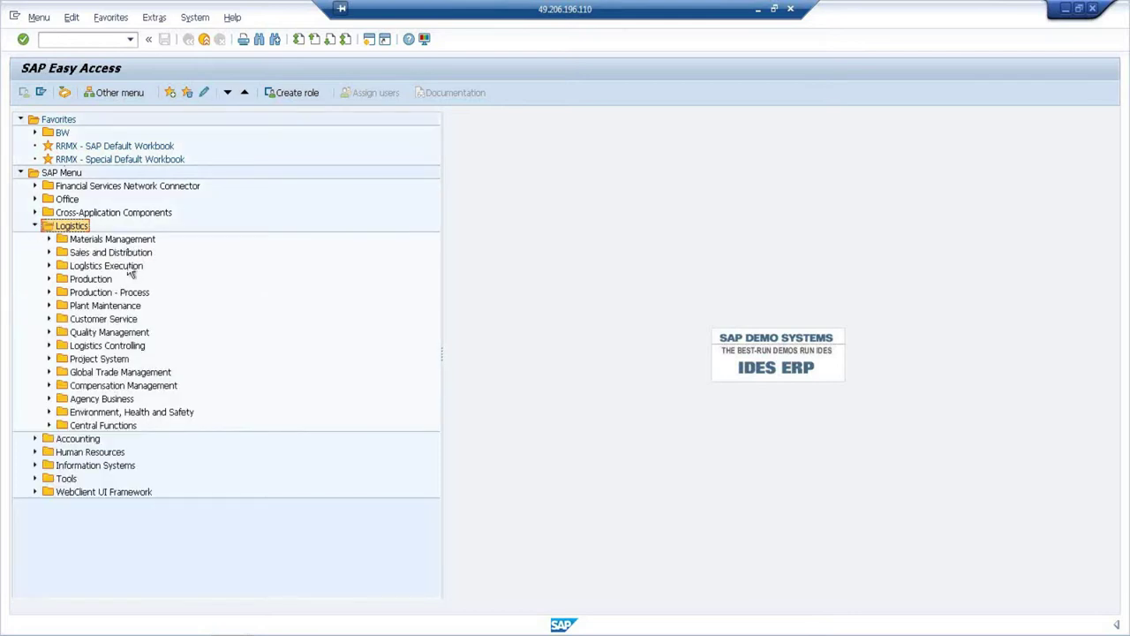
left_click(49, 239)
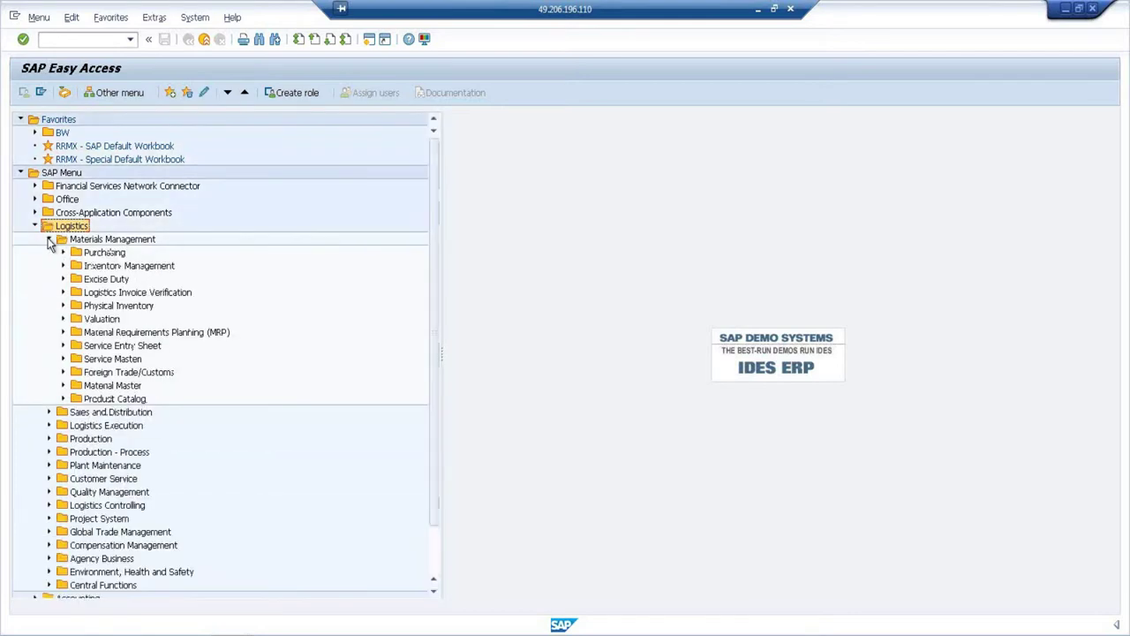
left_click(110, 255)
left_click(142, 267)
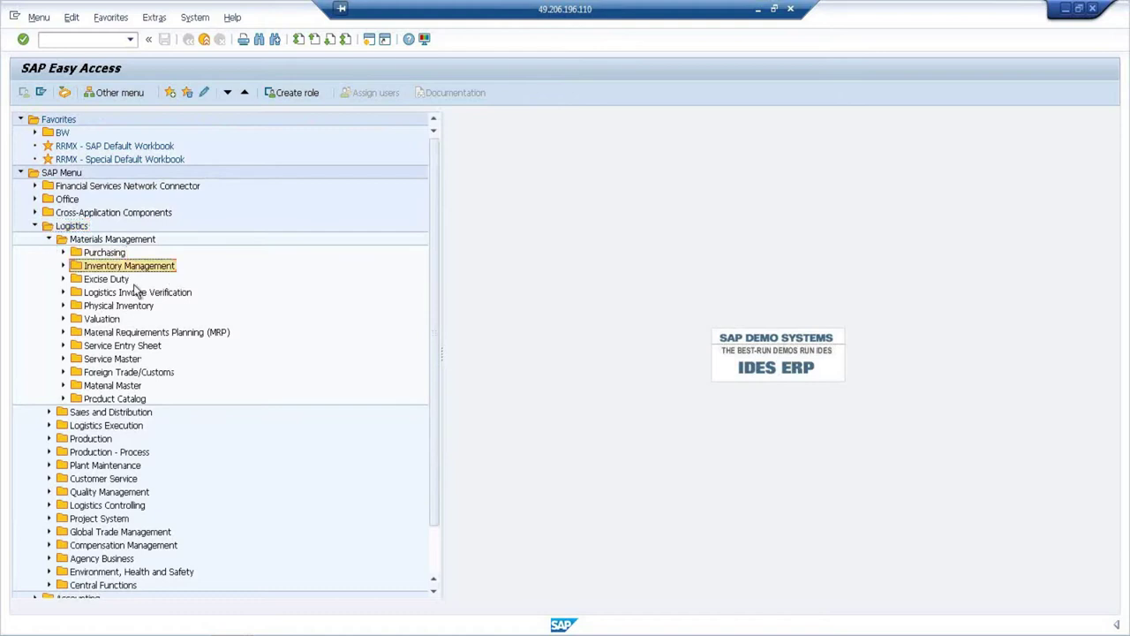
left_click(132, 281)
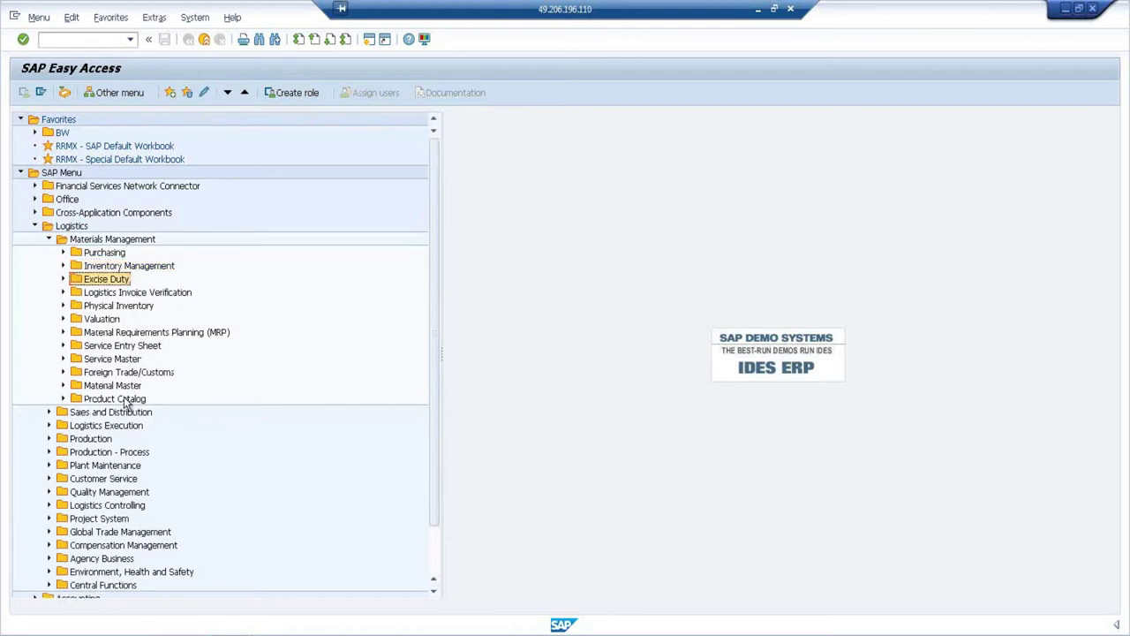
left_click(48, 239)
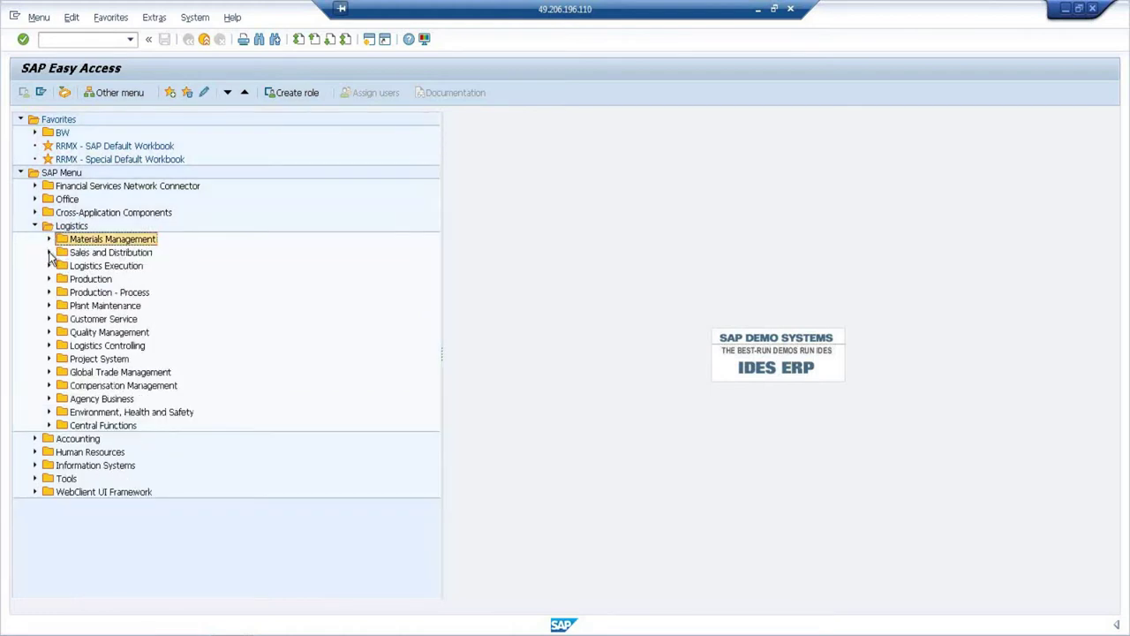
- Review the contents of the Sales and Distribution and Logistics Execution folders, and collapse Logistics
left_click(50, 253)
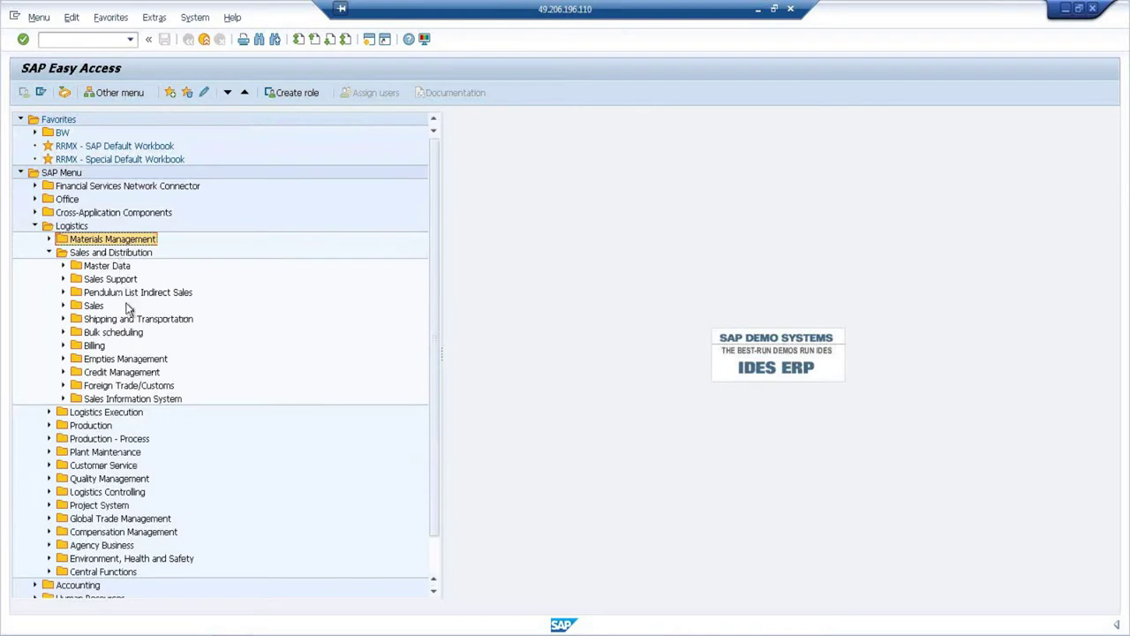
left_click(50, 252)
left_click(50, 266)
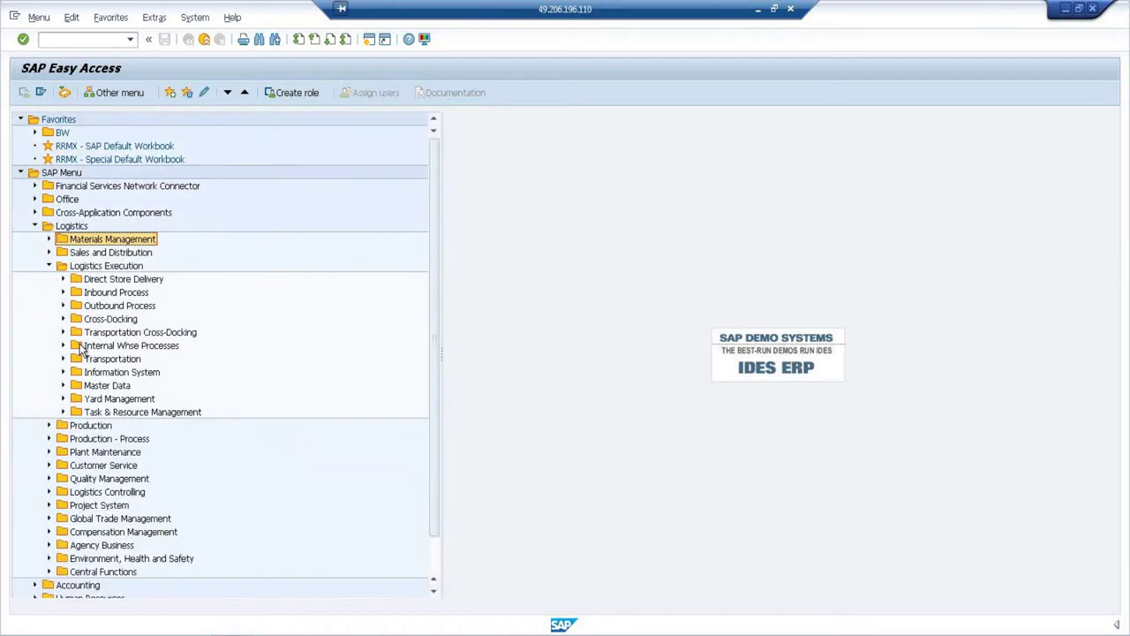
left_click(50, 266)
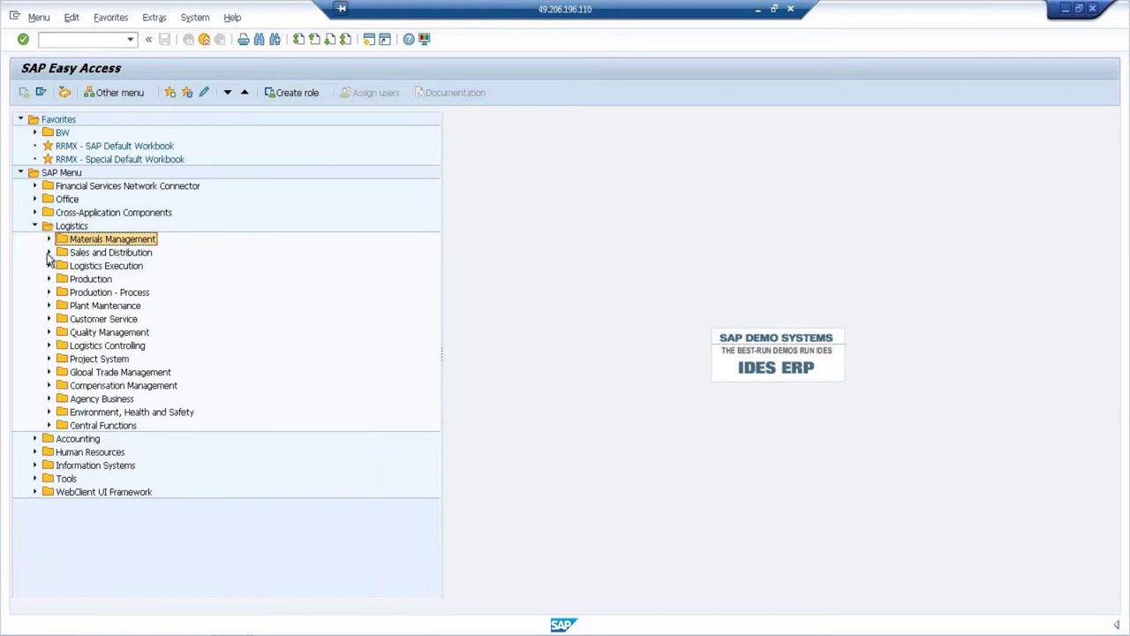
left_click(35, 226)
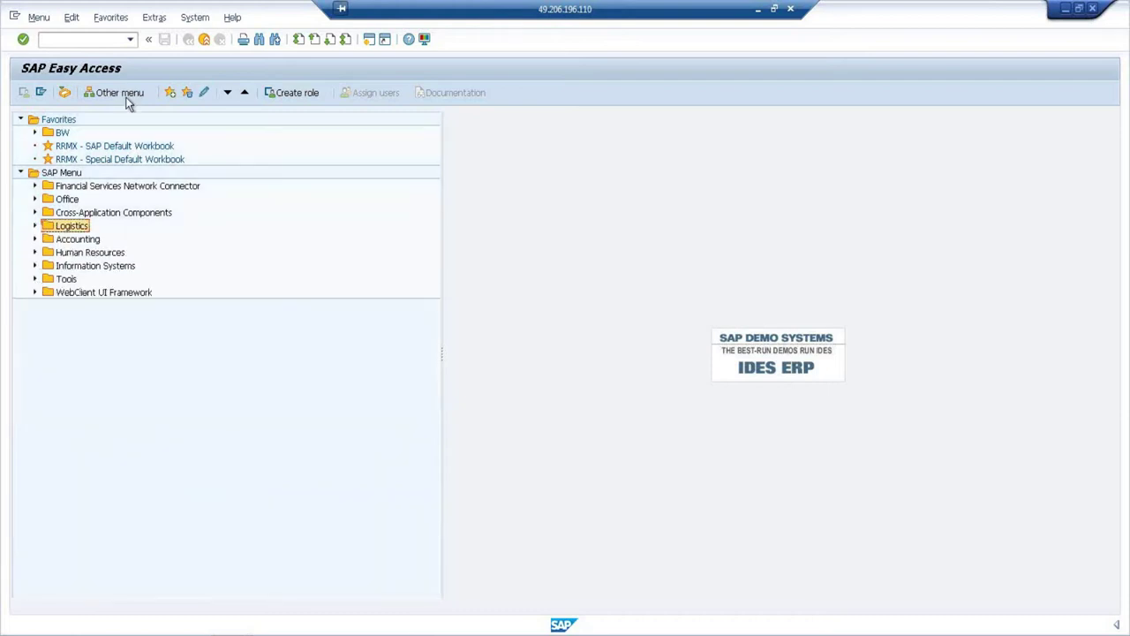
- Switch to the other SAP session, return to its start screen and open transaction RSA5
left_click(1064, 8)
left_click(188, 39)
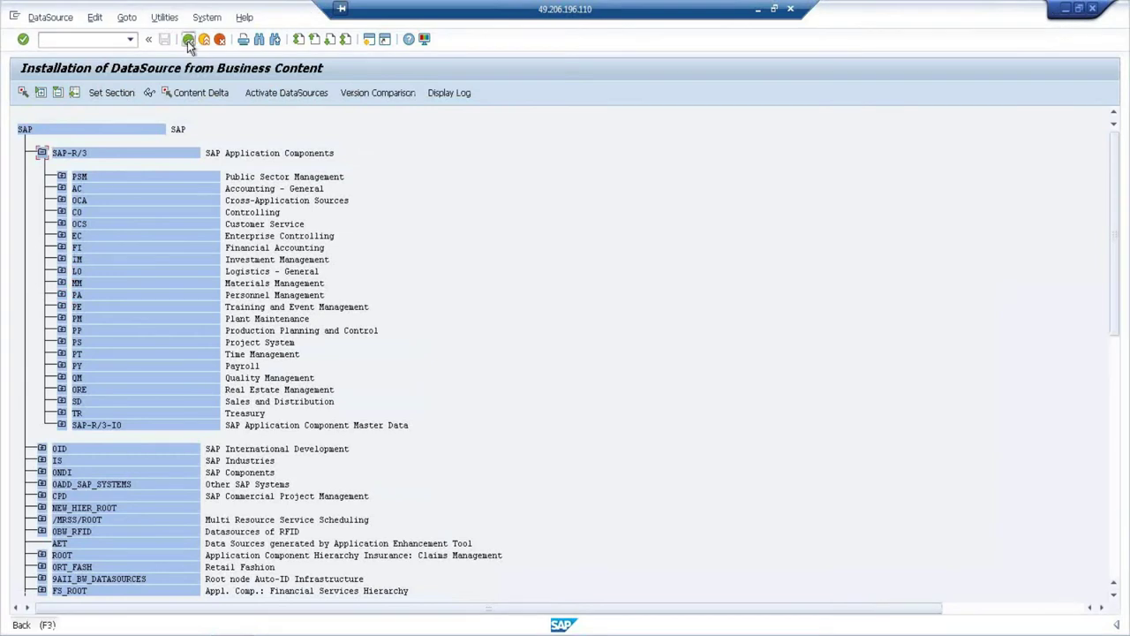
type("RSA5")
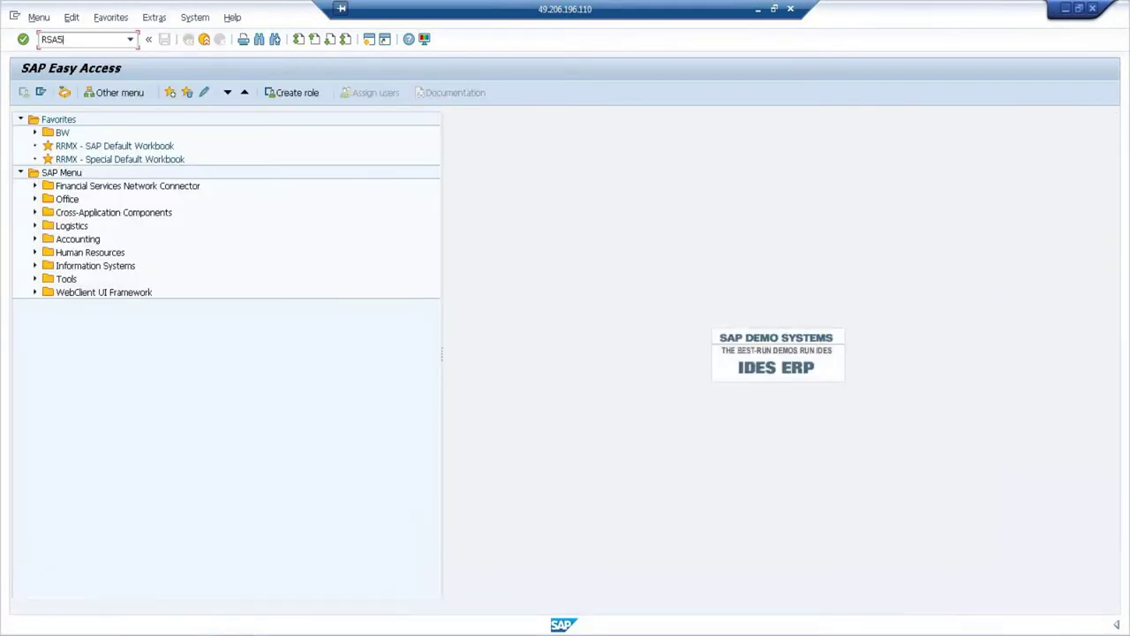
key("Return")
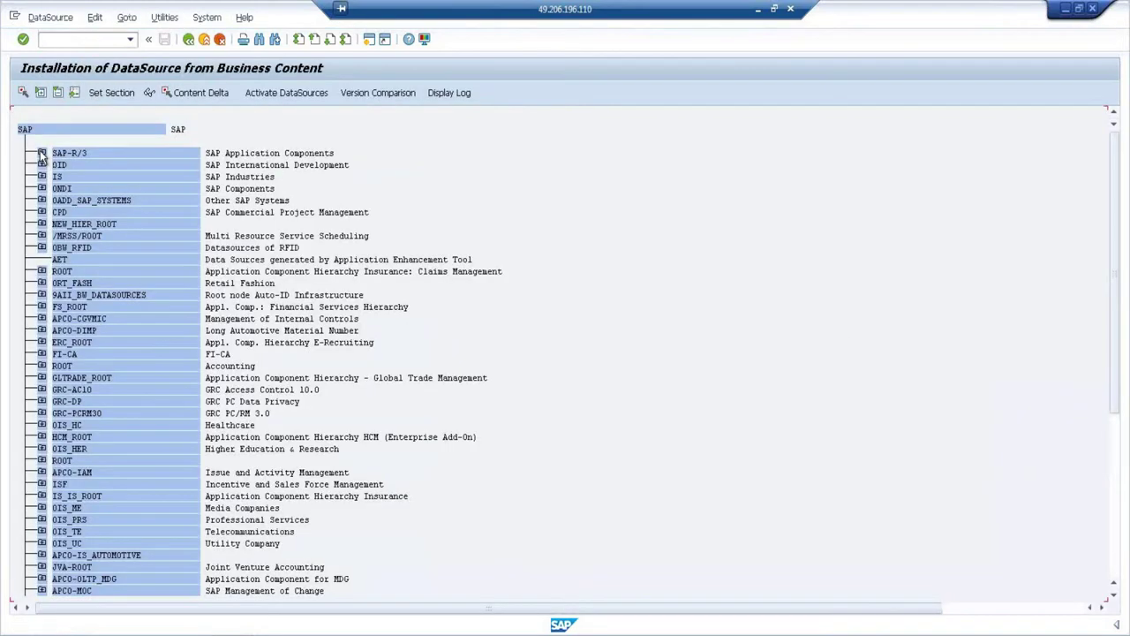
- Expand SAP-R/3 and its SD component to list the Sales and Distribution DataSources
left_click(41, 153)
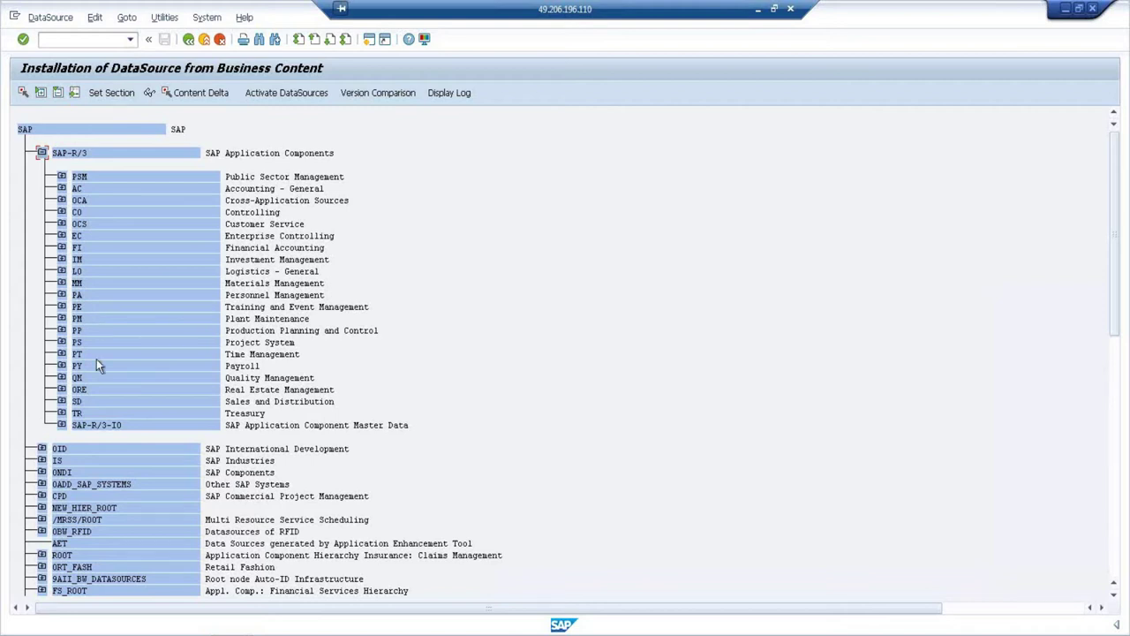
left_click(61, 401)
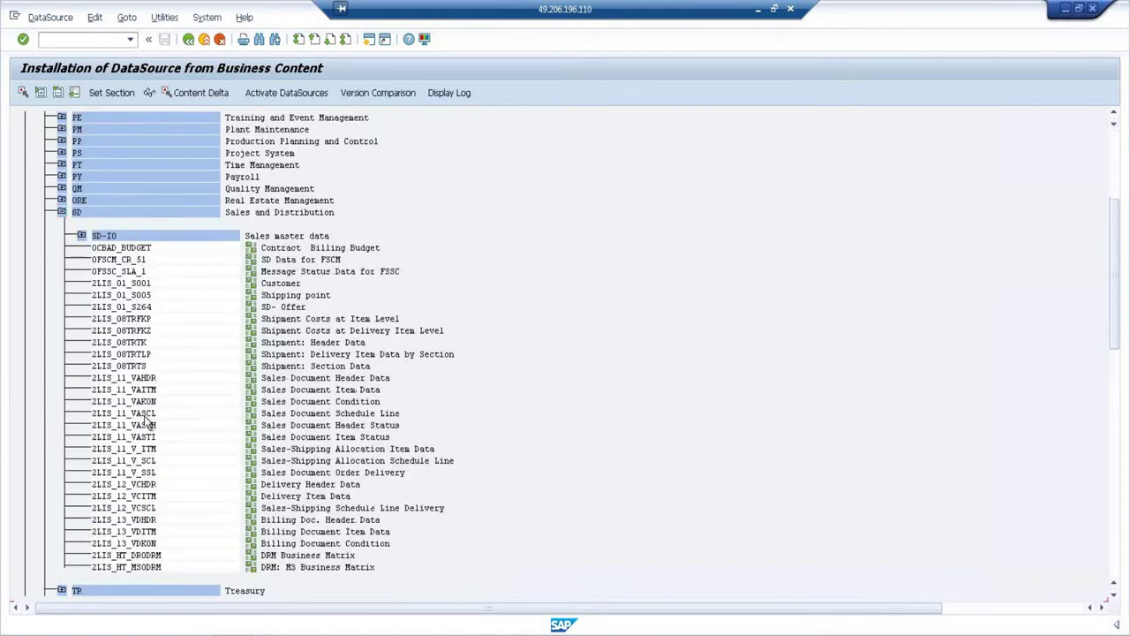
scroll(147, 417, "down", 1)
scroll(146, 416, "down", 3)
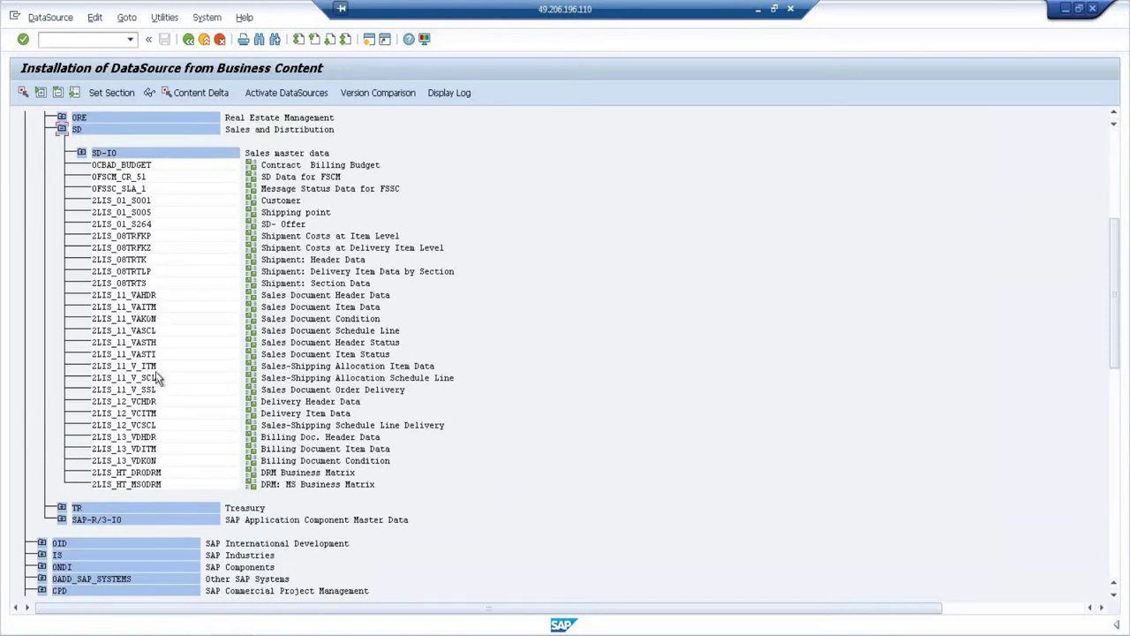
- Activate the Sales Document Header Data DataSource 2LIS_11_VAHDR, accepting the repair notice
left_click(148, 297)
left_click(305, 90)
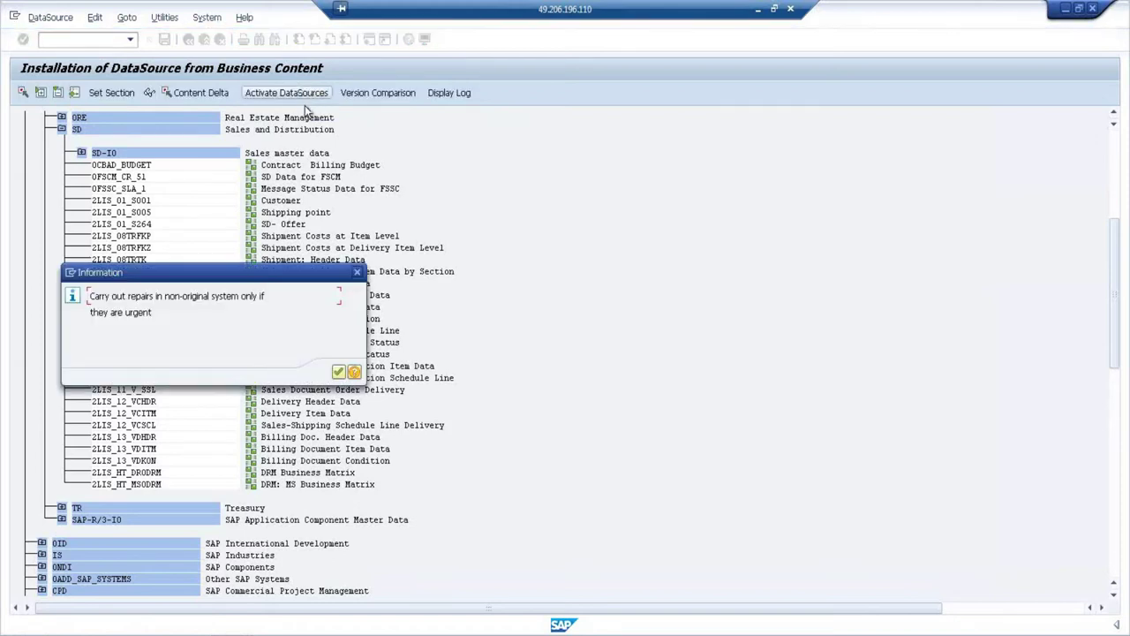
left_click(338, 370)
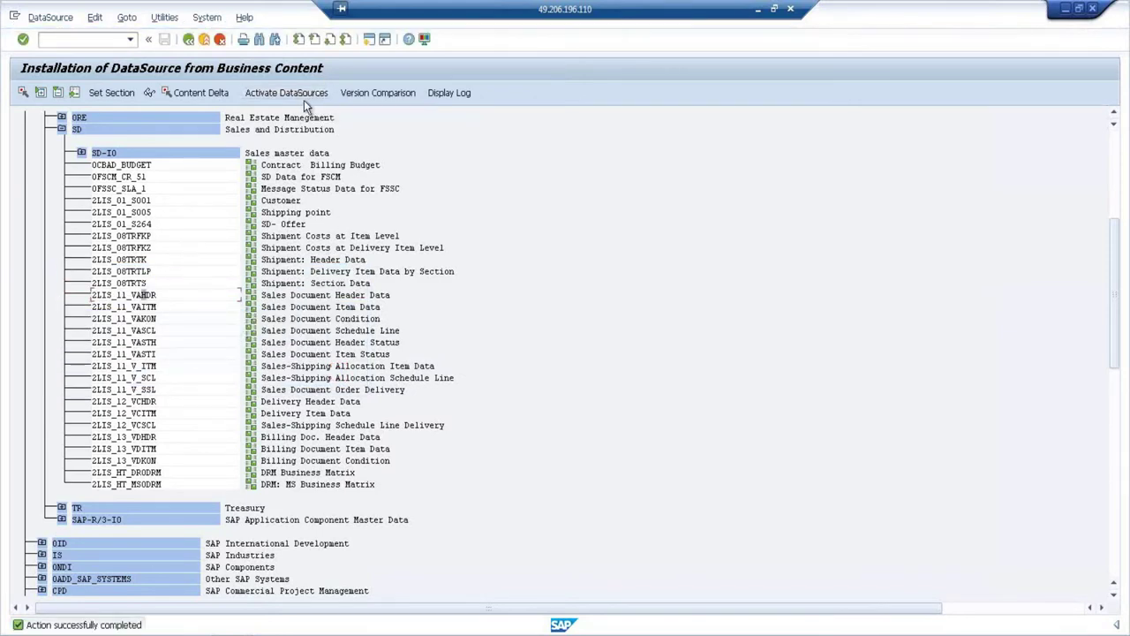
- Open transaction RSA6 and locate DataSource 2LIS_11_VAHDR under the SD component of SAP-R/3
left_click(93, 41)
type("/NR")
type("6")
key("Return")
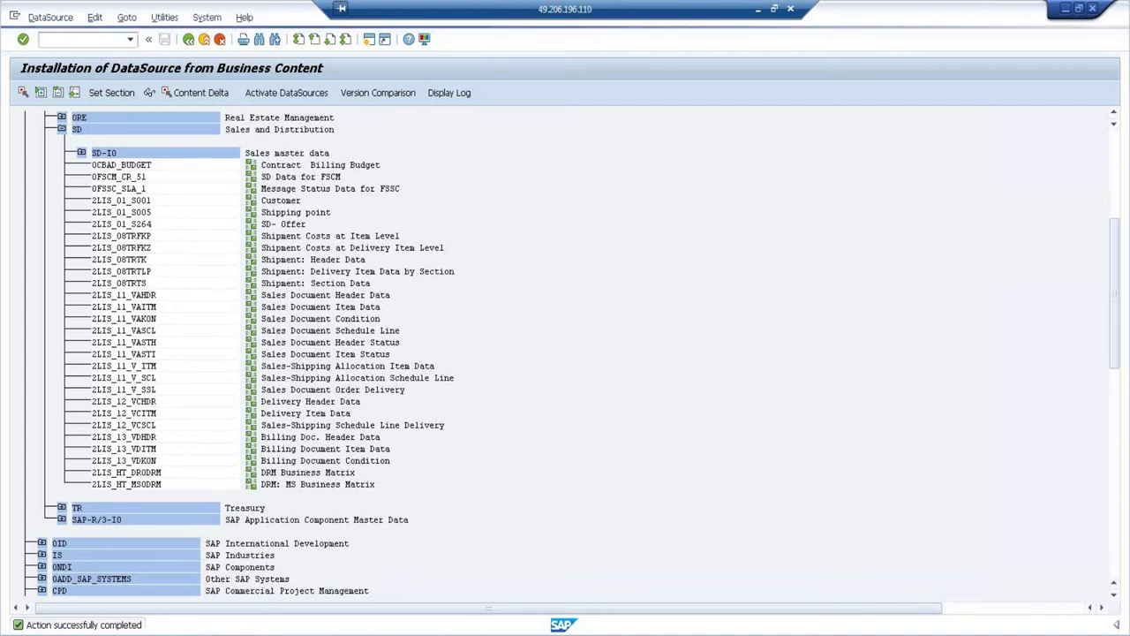
left_click(40, 152)
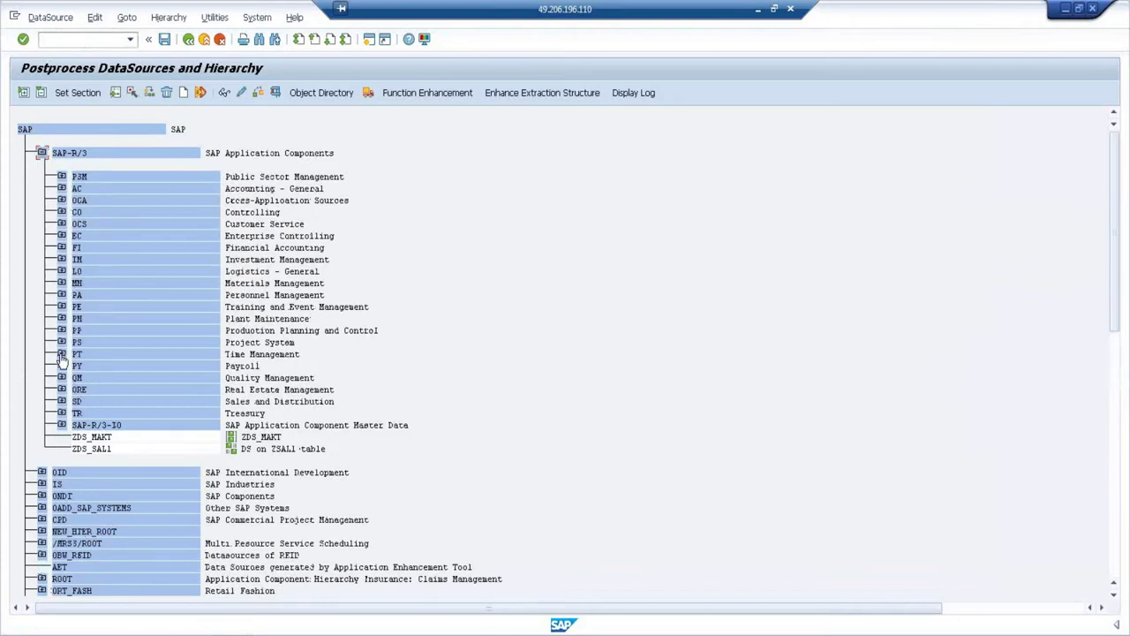
left_click(61, 401)
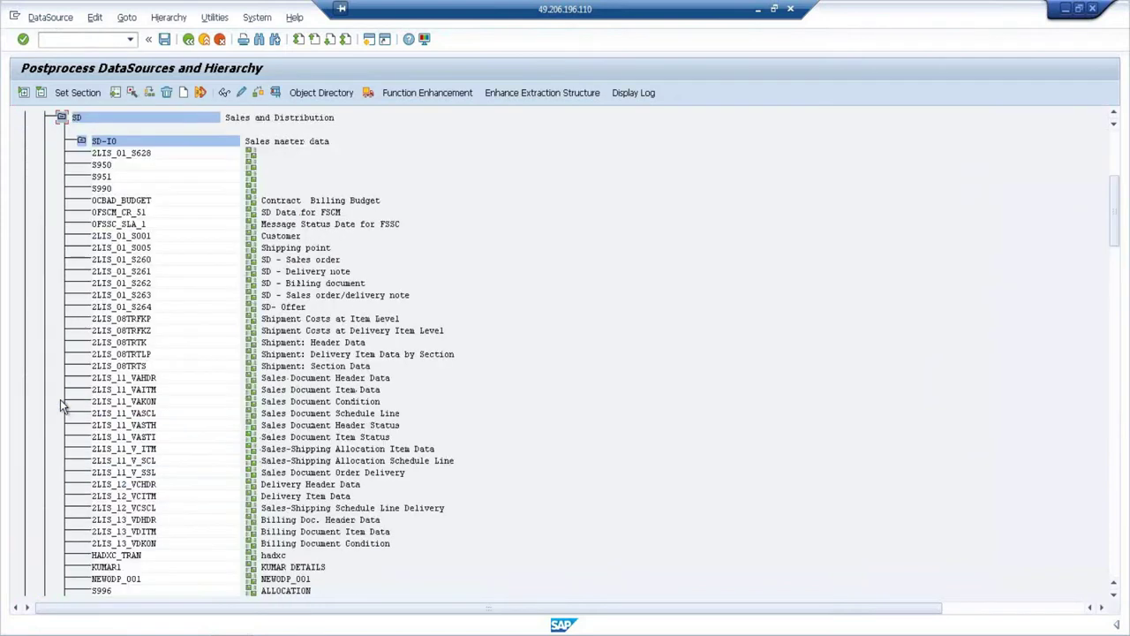
left_click(150, 379)
- Open transaction LBWE, expand the extract structures of application 11 SD Sales BW and widen the Structure column
left_click(114, 37)
type("/NLBWE")
key("Return")
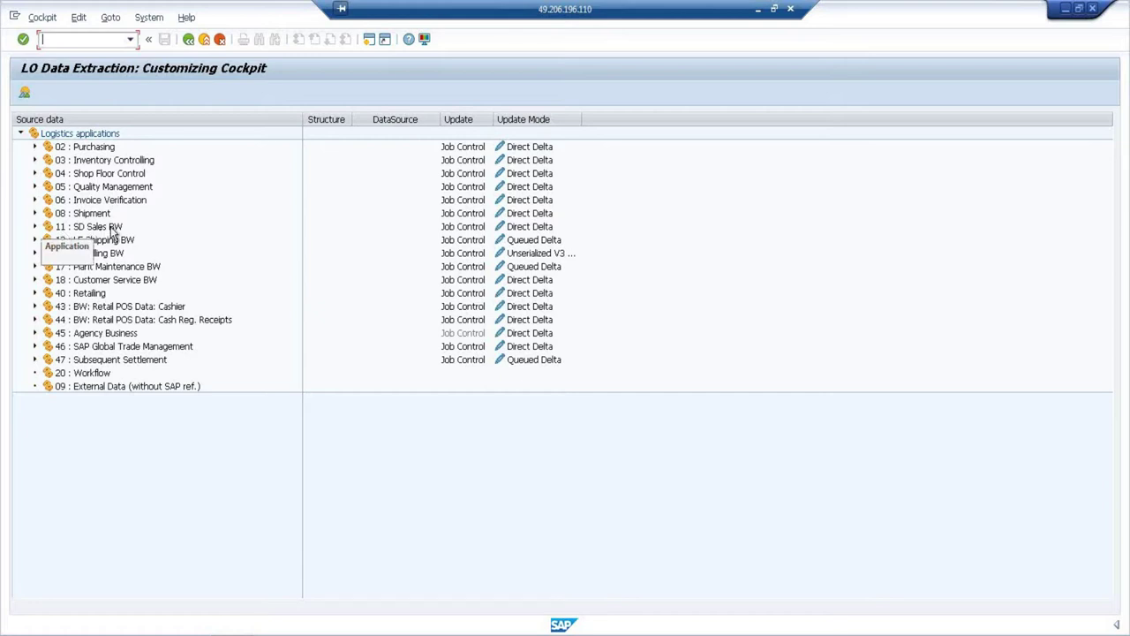
left_click(35, 226)
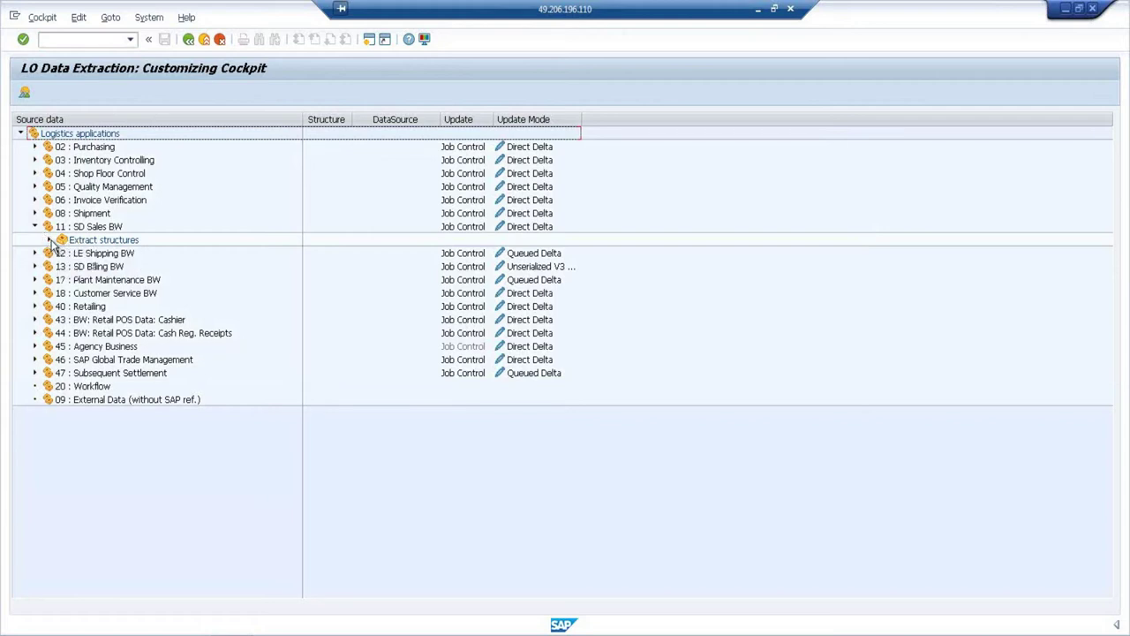
left_click(49, 240)
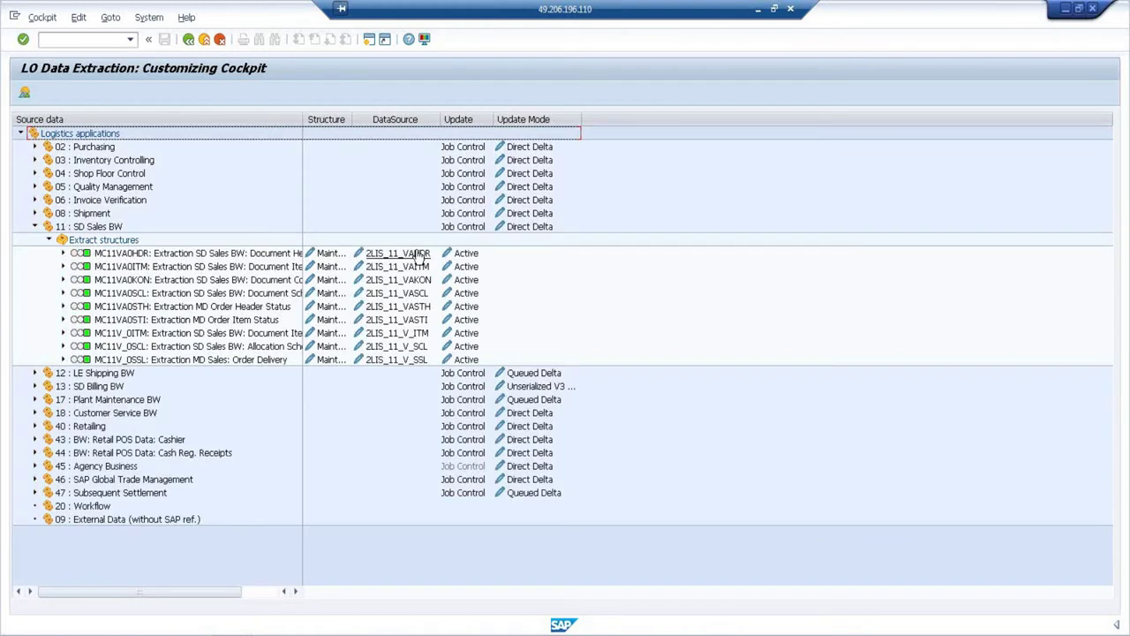
left_click_drag(353, 119, 391, 118)
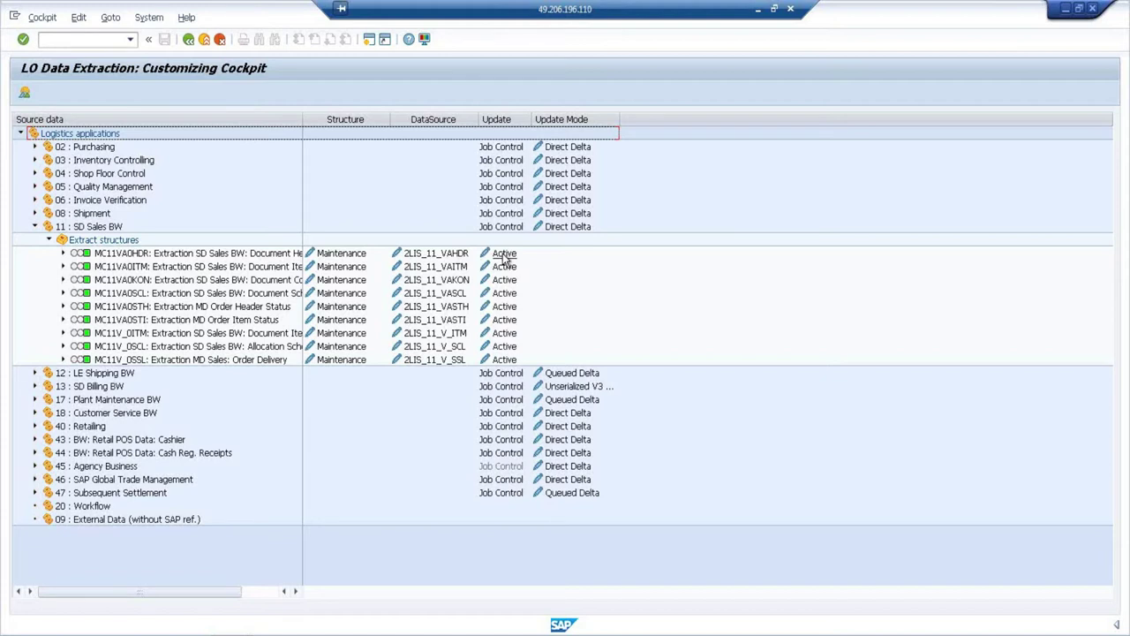
- Deactivate the update of extract structure MC11VA0HDR for 2LIS_11_VAHDR, accepting the proposed customizing request
left_click(505, 255)
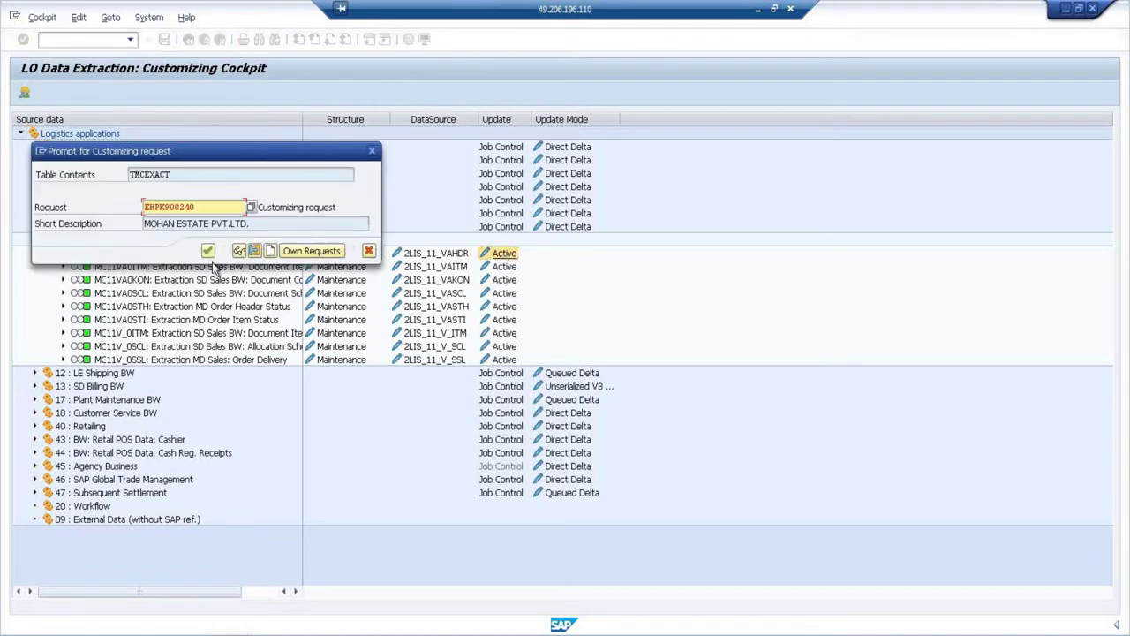
left_click(208, 252)
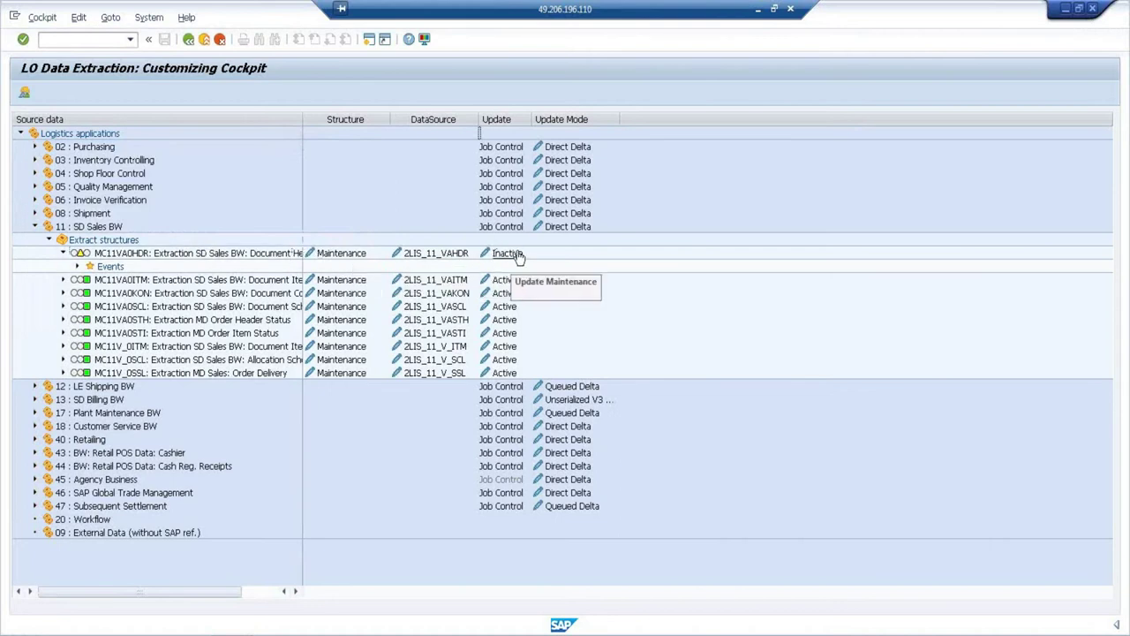
- Open the structure maintenance of MC11VA0HDR and examine the end of its selection criteria list
left_click(360, 256)
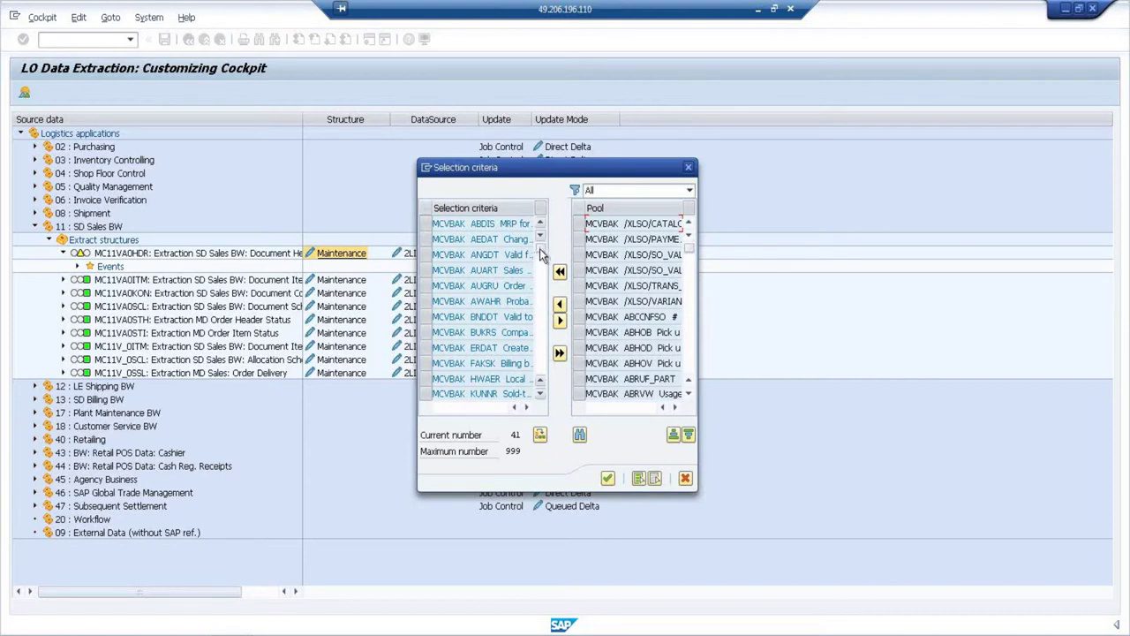
left_click_drag(539, 253, 534, 325)
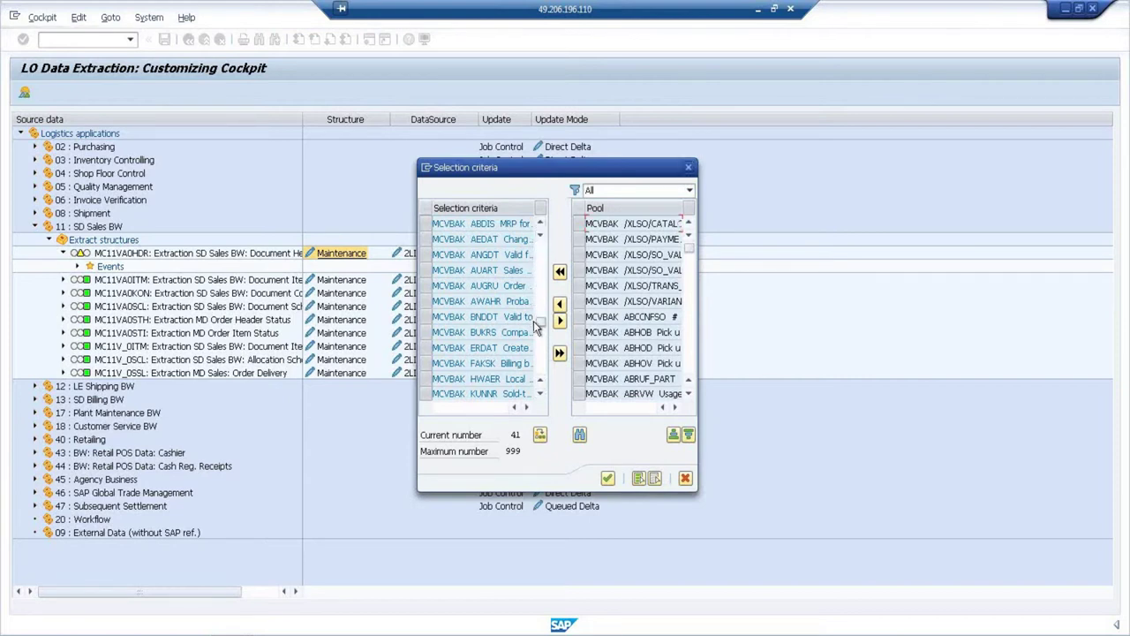
left_click(540, 224)
left_click(540, 224)
left_click(540, 224)
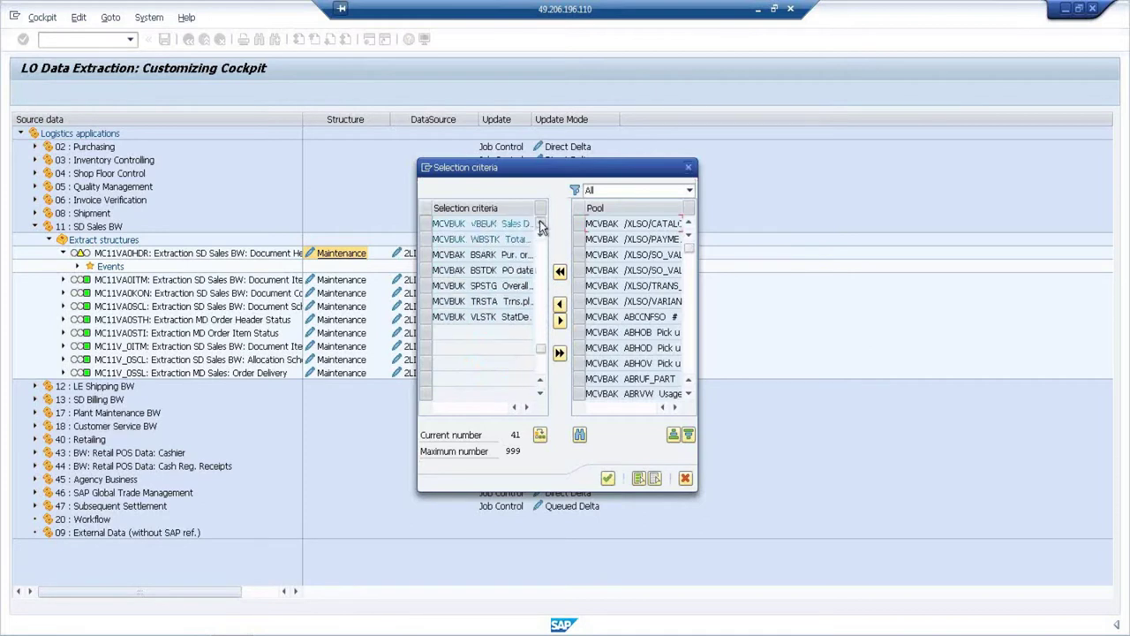
left_click(540, 224)
left_click(540, 224)
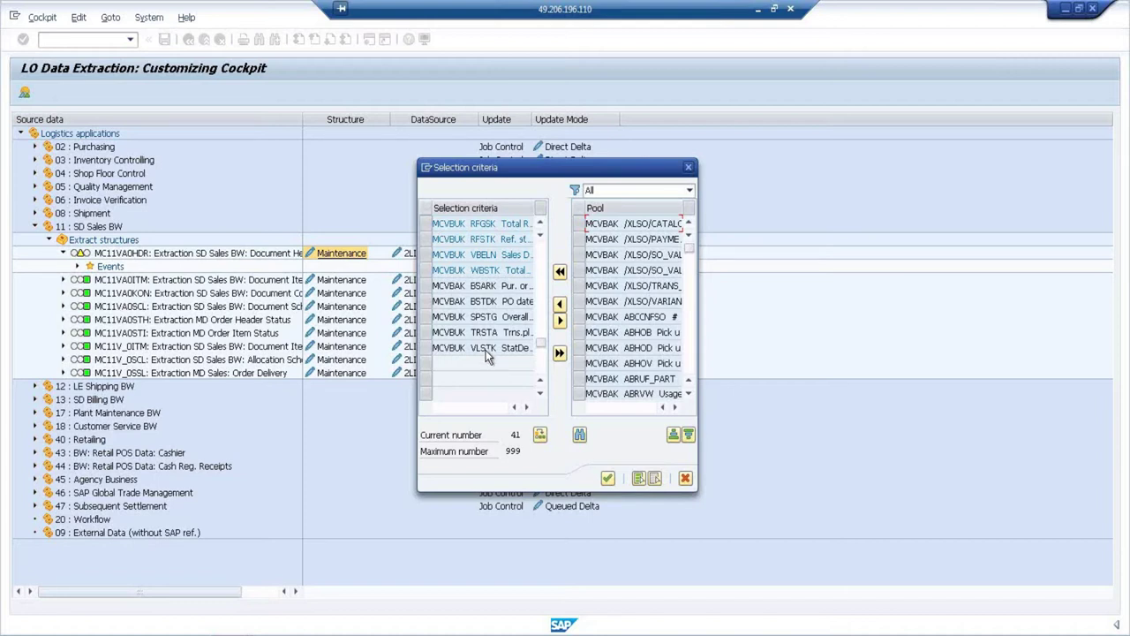
- Examine the already selected fields MCVBAK BSARK and MCVBAK BSTDK in the selection criteria list of MC11VA0HDR
left_click(426, 290)
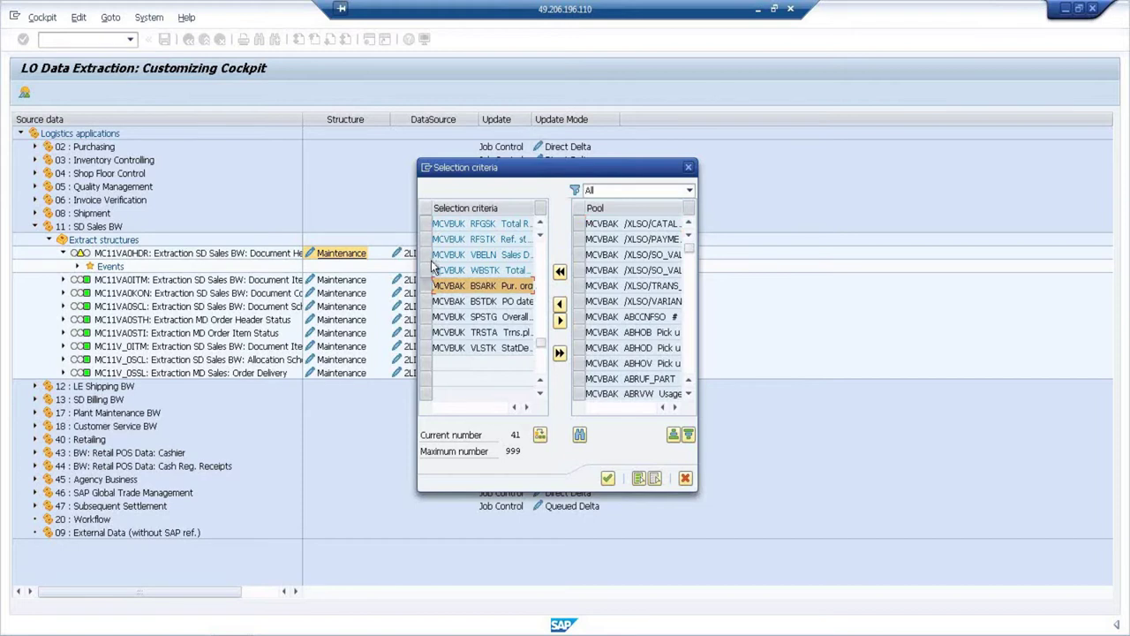
left_click(428, 284)
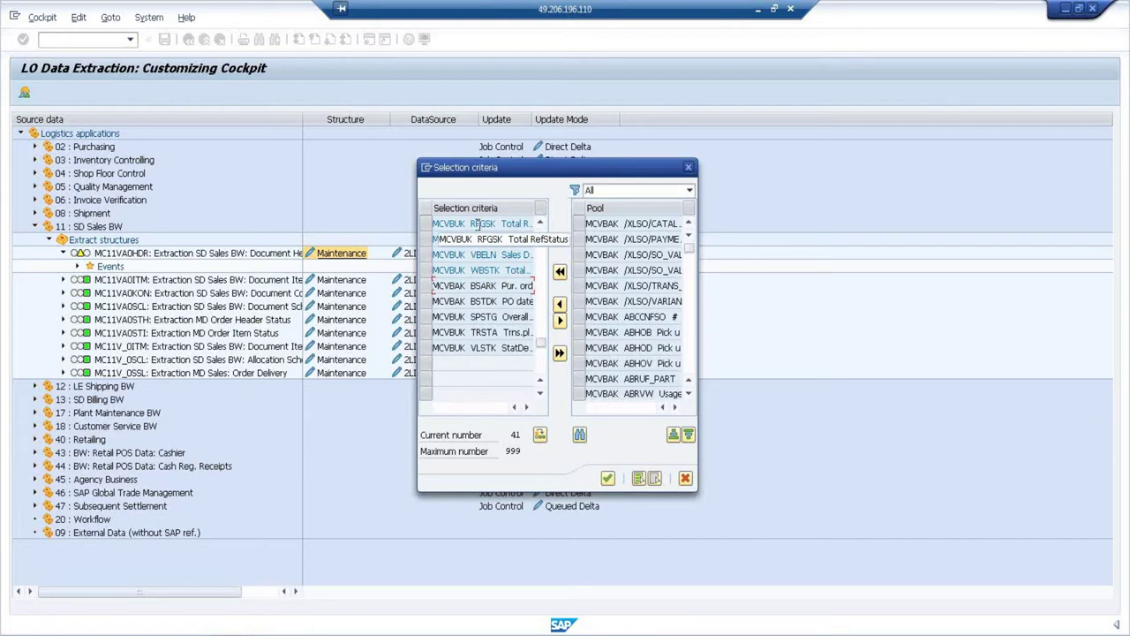
left_click(426, 285)
left_click(427, 301, "shift")
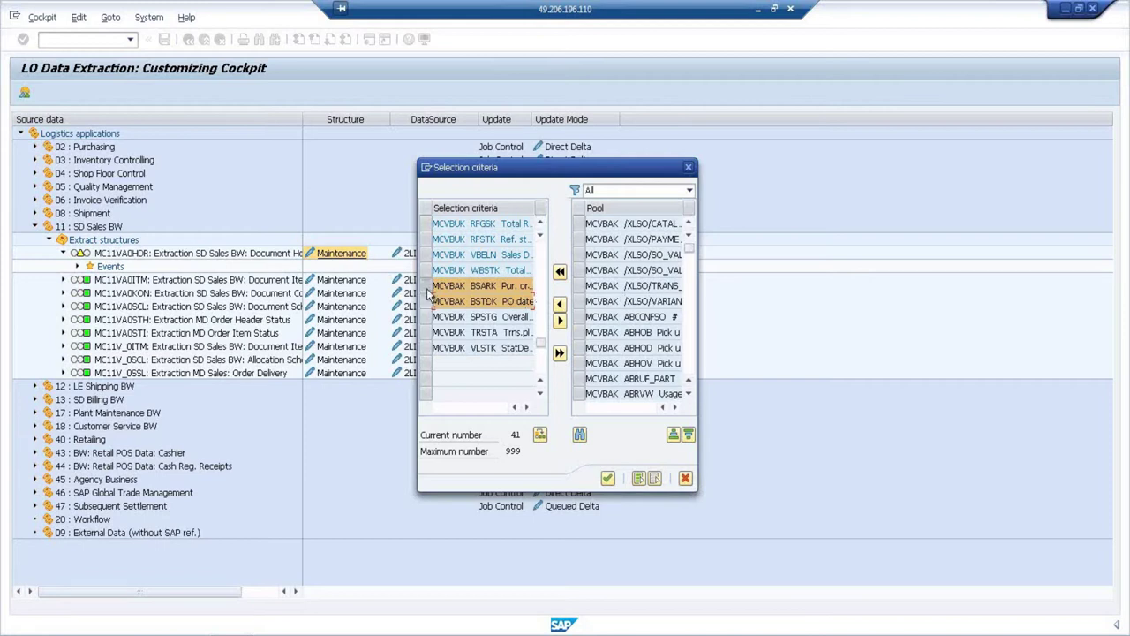
left_click(427, 285)
left_click(426, 301)
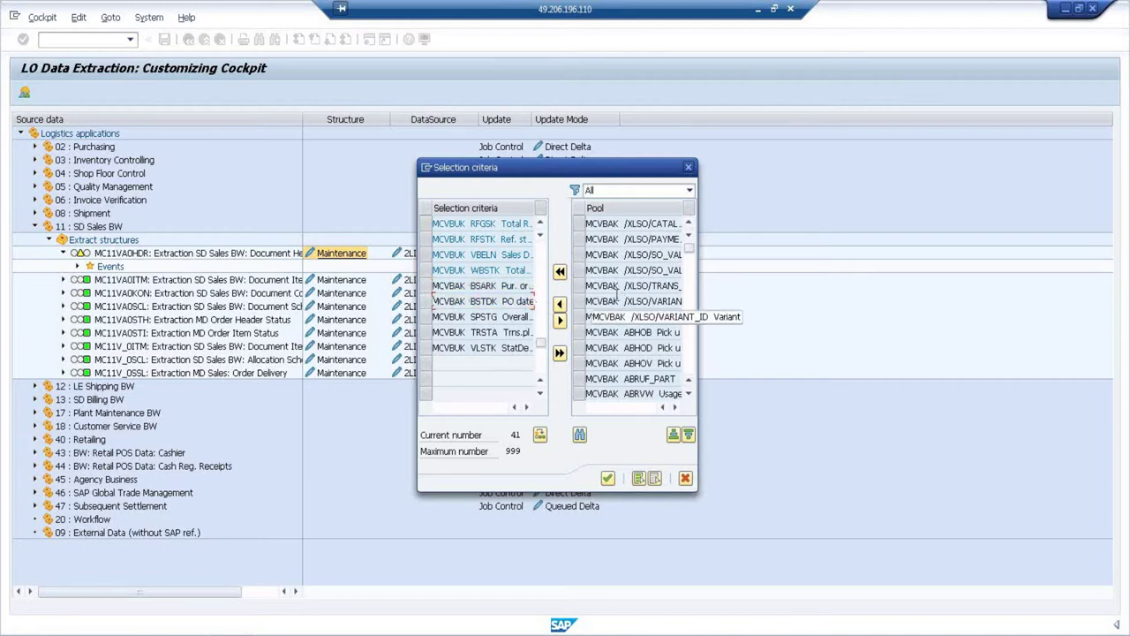
- Look through the pool of available MCVBAK and MCVBUK fields for the extract structure, down to the end of the list
left_click_drag(689, 254, 685, 324)
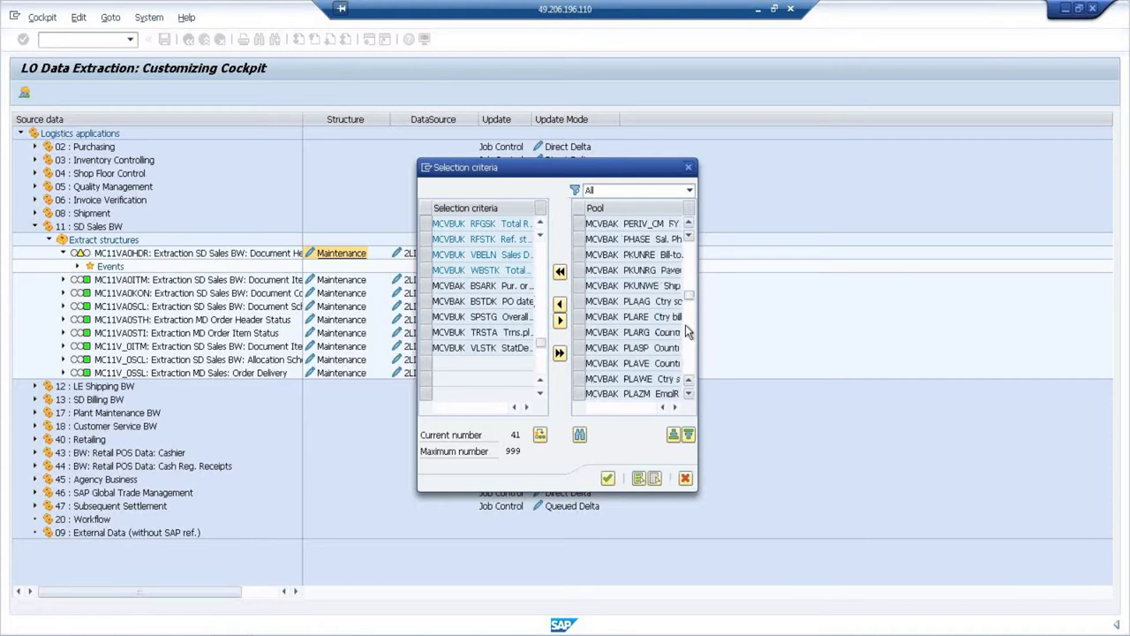
left_click_drag(685, 324, 689, 362)
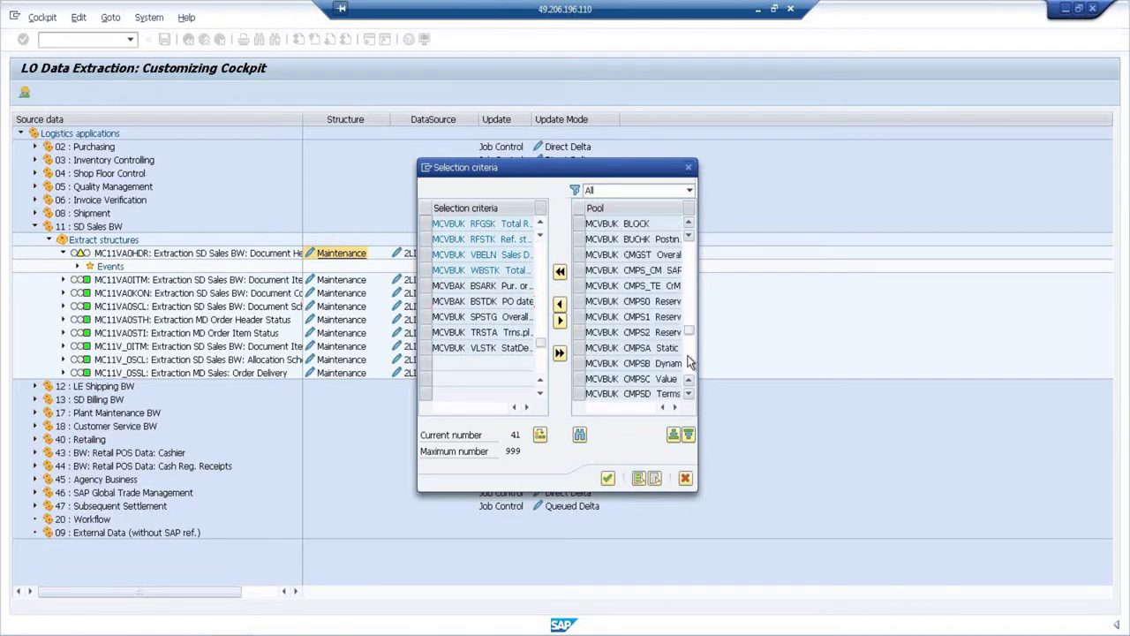
scroll(688, 362, "down", 5)
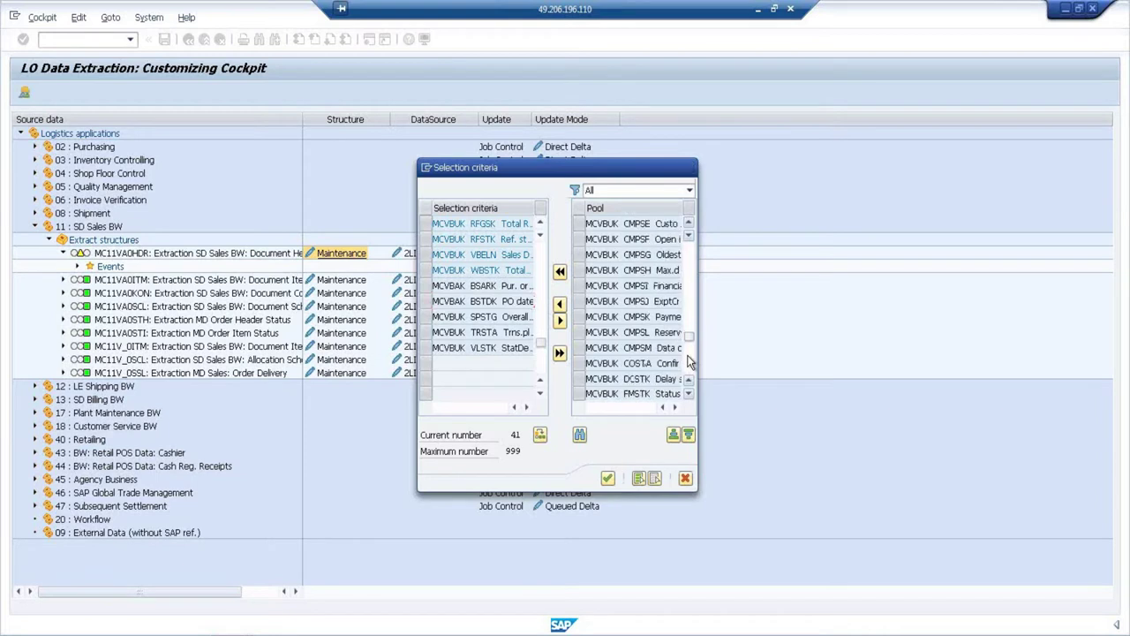
scroll(687, 373, "down", 5)
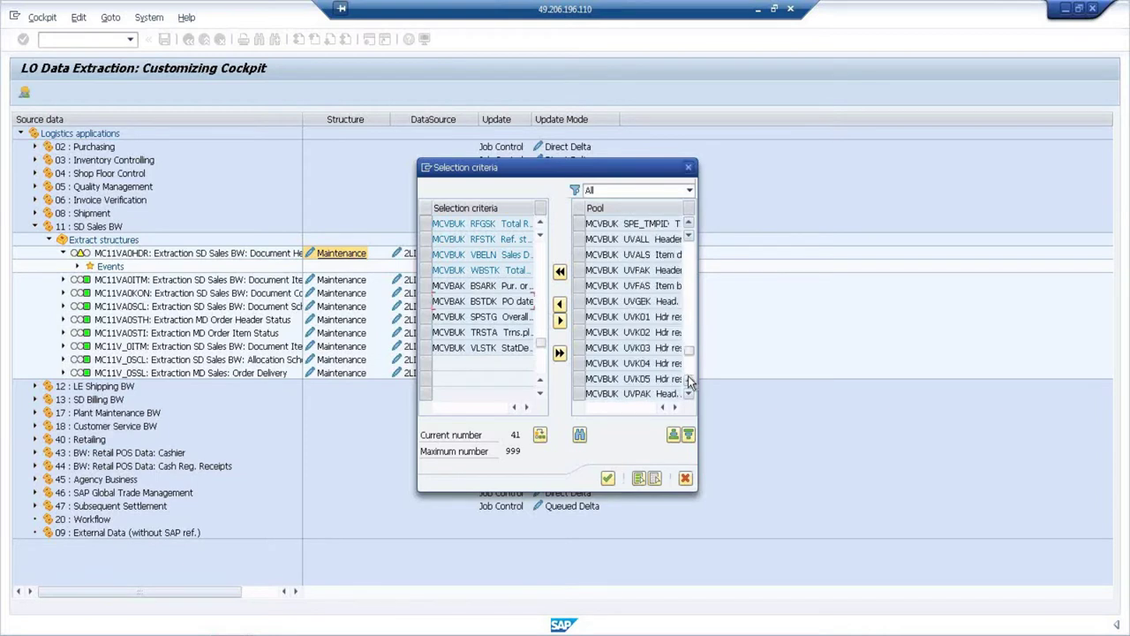
scroll(688, 377, "down", 4)
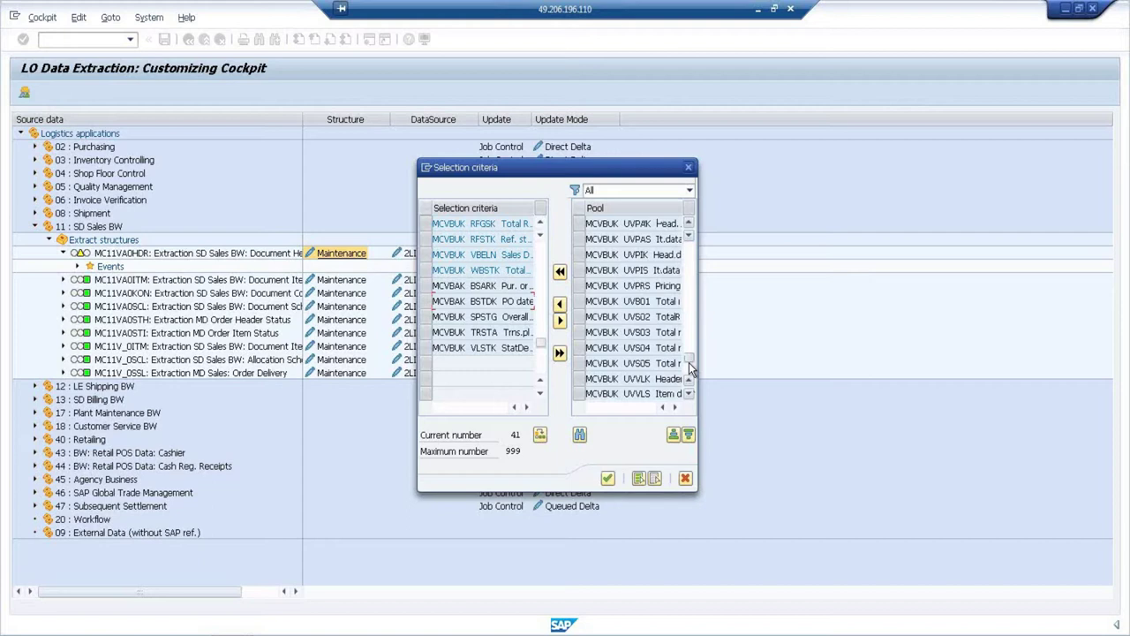
scroll(688, 370, "down", 4)
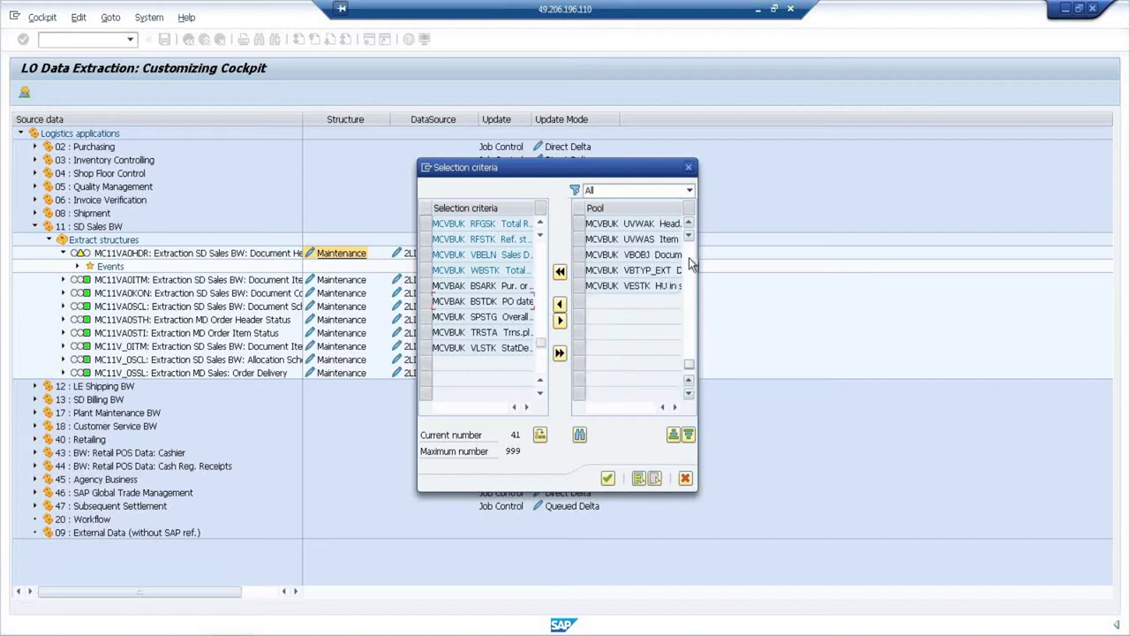
scroll(688, 257, "up", 8)
scroll(689, 265, "up", 4)
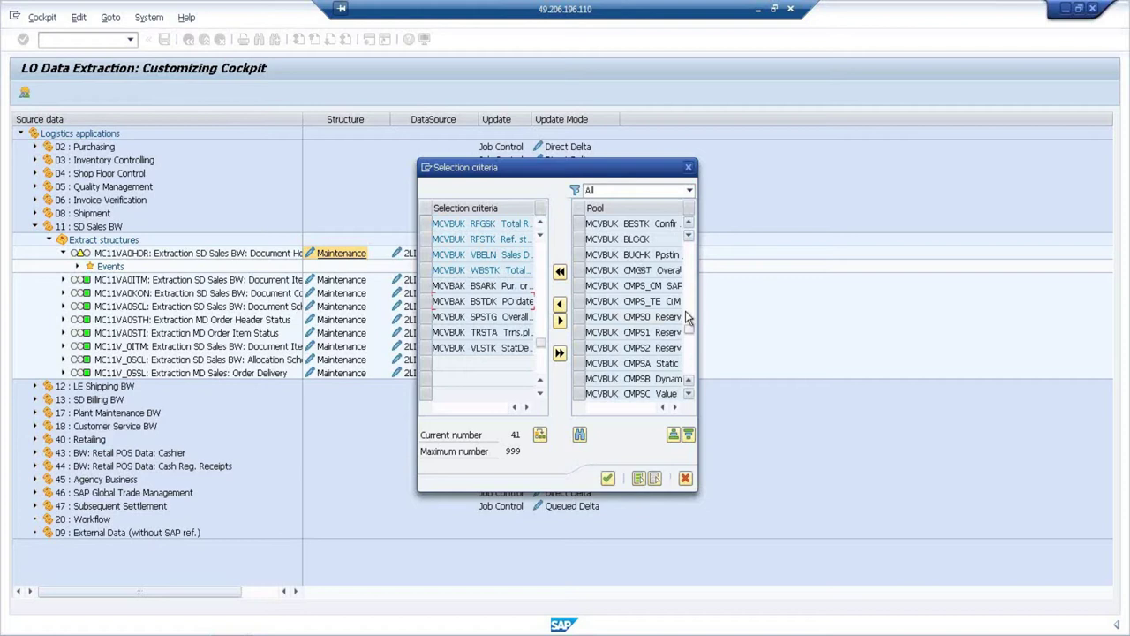
scroll(688, 353, "up", 3)
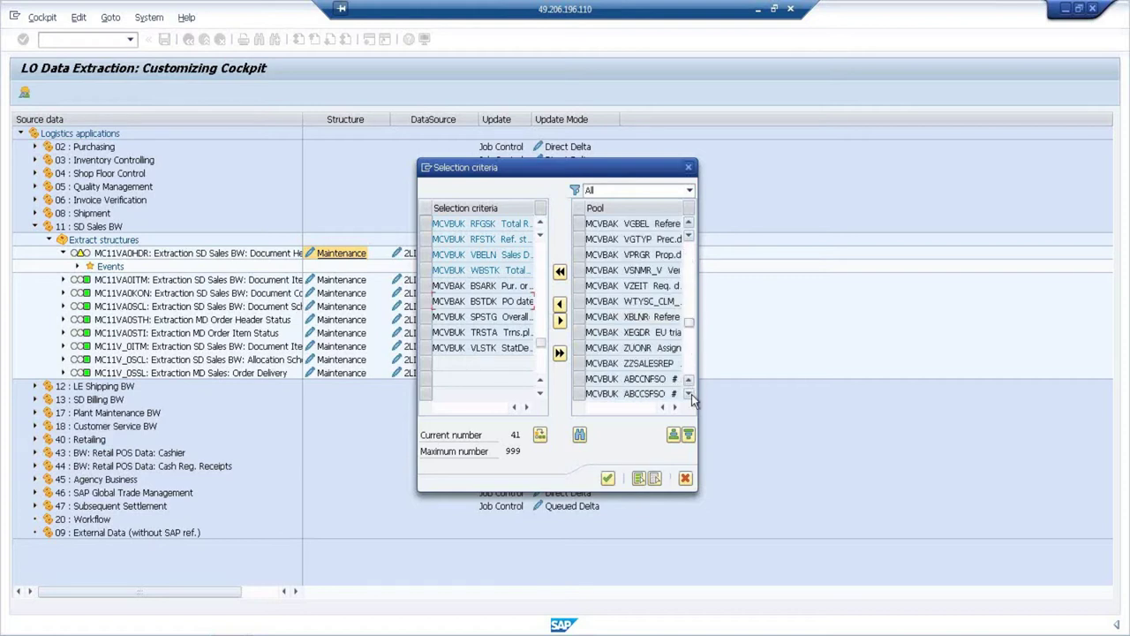
scroll(691, 394, "down", 2)
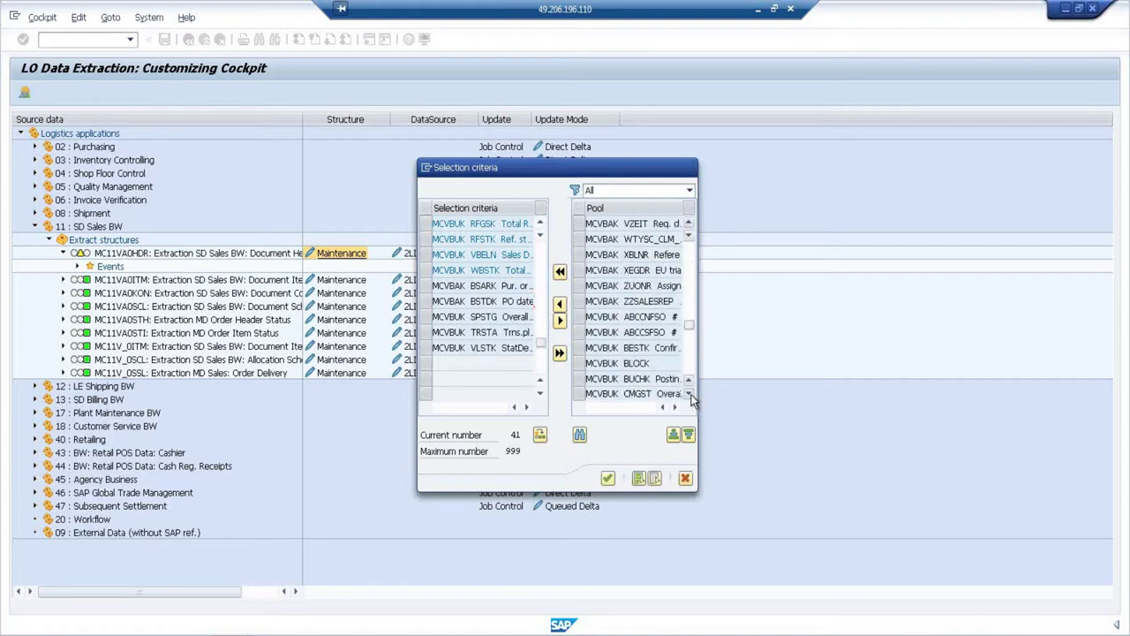
- Add the field MCVBUK COSTA (Confirm status) from the pool to the selection criteria of MC11VA0HDR
left_click(689, 393)
left_click(690, 393)
left_click(690, 394)
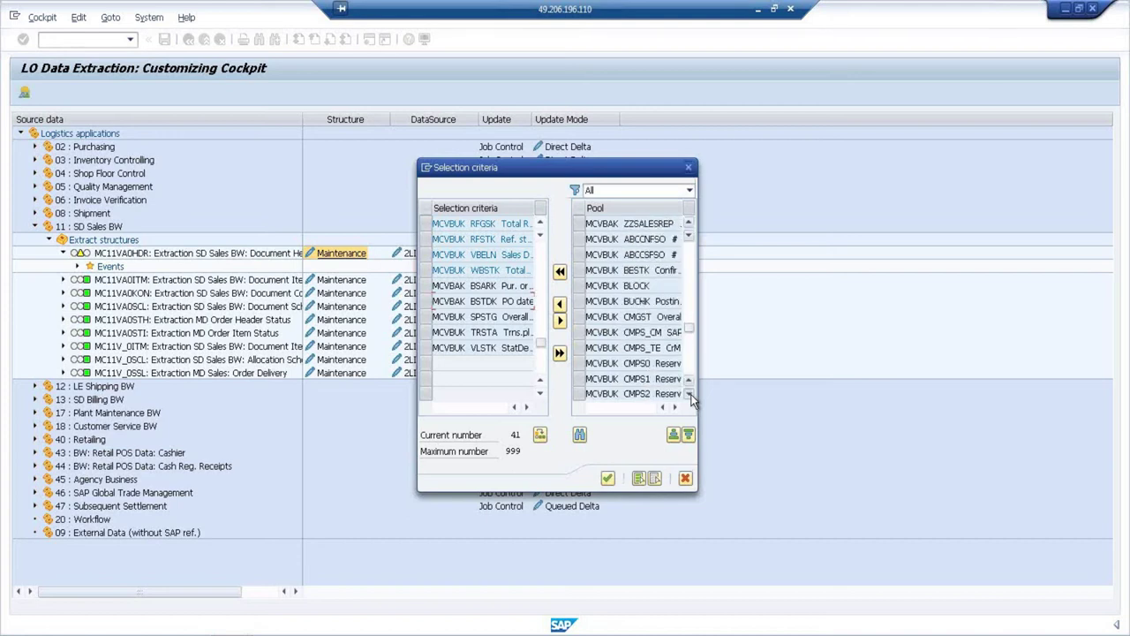
left_click(689, 394)
left_click(690, 394)
left_click(690, 394)
left_click(690, 394)
left_click(689, 393)
left_click(689, 394)
left_click(689, 393)
left_click(689, 393)
left_click(690, 394)
left_click(690, 394)
left_click(690, 394)
left_click(690, 394)
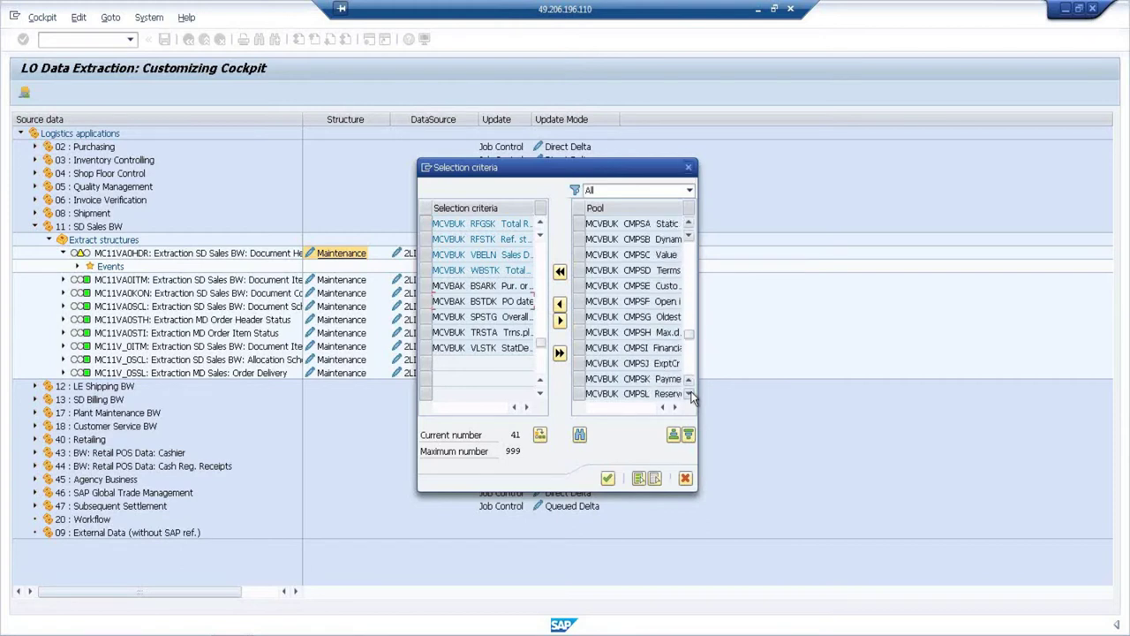
left_click(689, 394)
left_click(689, 394)
left_click(689, 394)
left_click(690, 394)
left_click(689, 394)
left_click(690, 394)
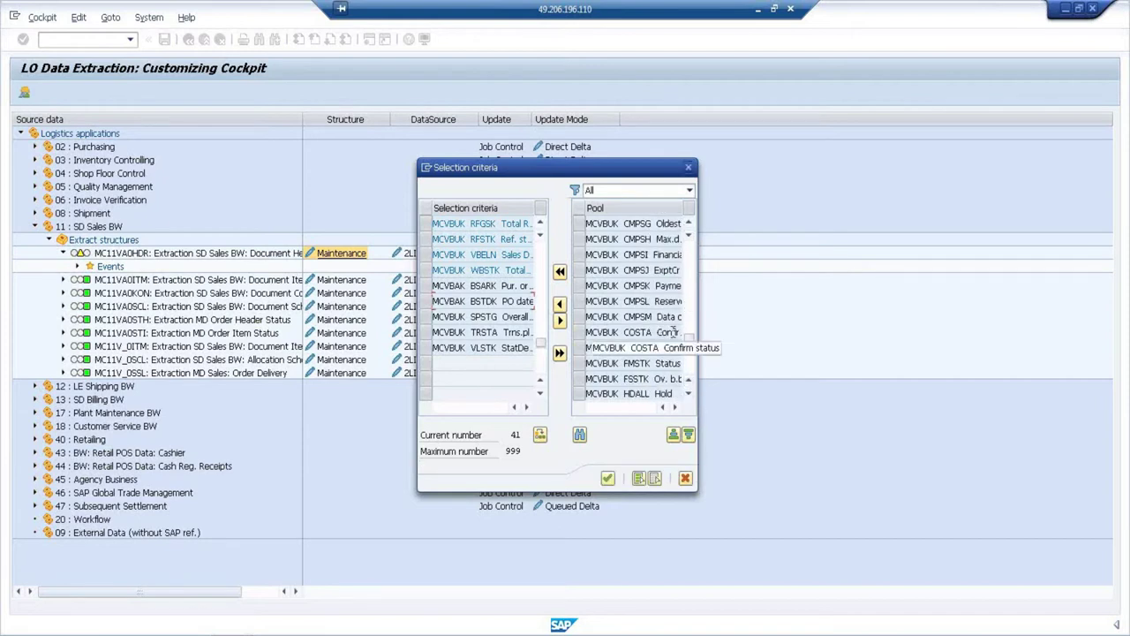
left_click(579, 332)
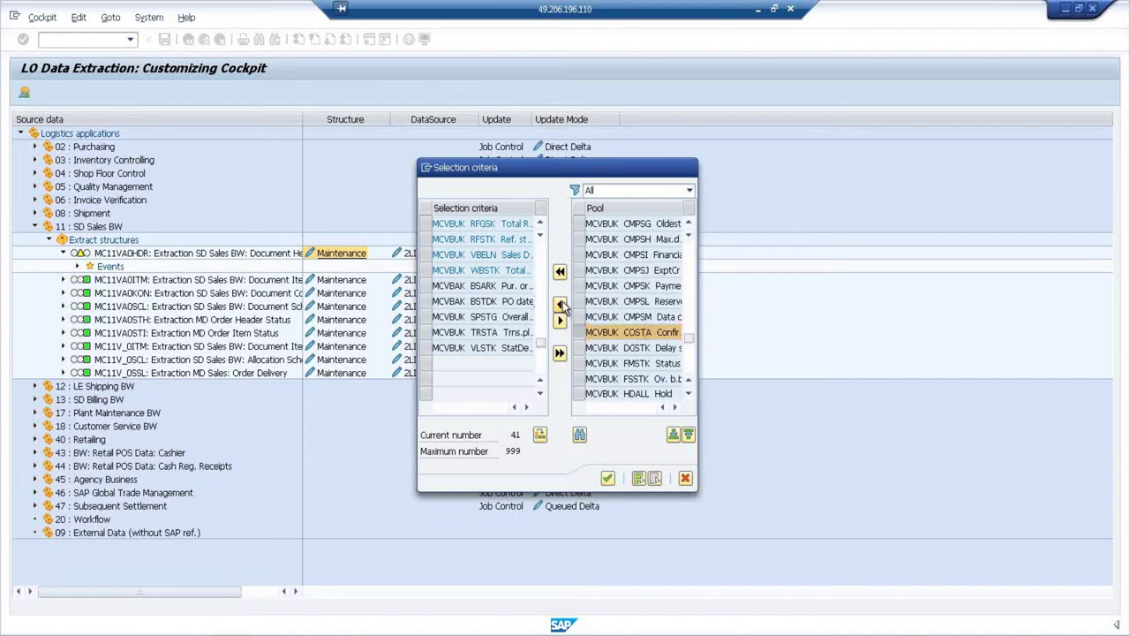
left_click(560, 304)
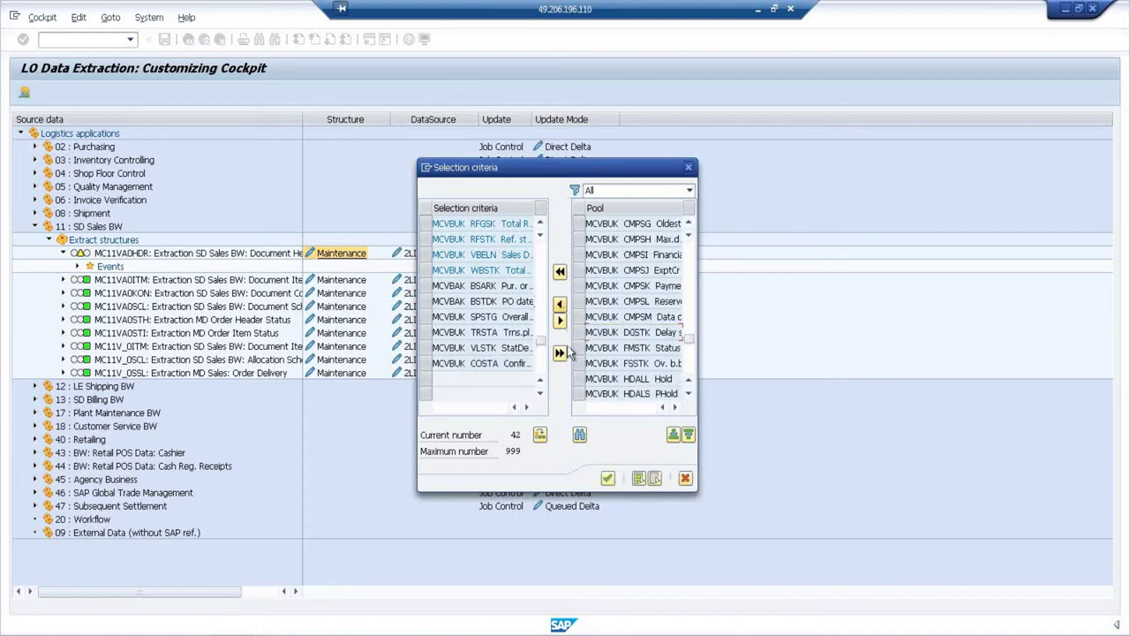
- Confirm the changed selection criteria, accept the proposed workbench request and acknowledge the generation notification for MC11VA0HDR
left_click(607, 479)
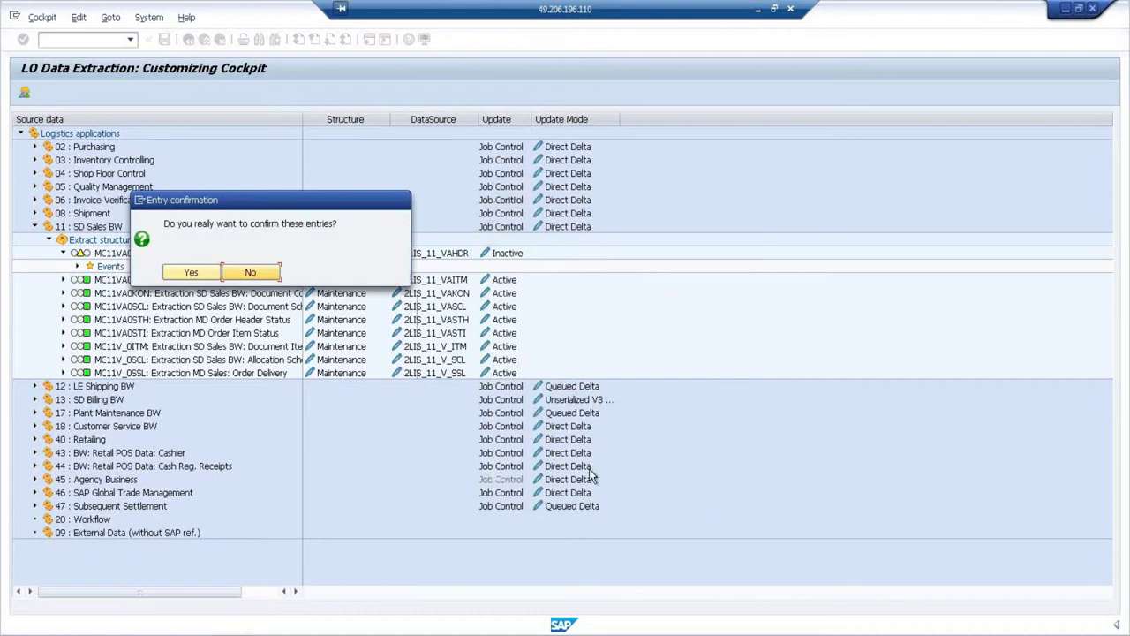
left_click(199, 275)
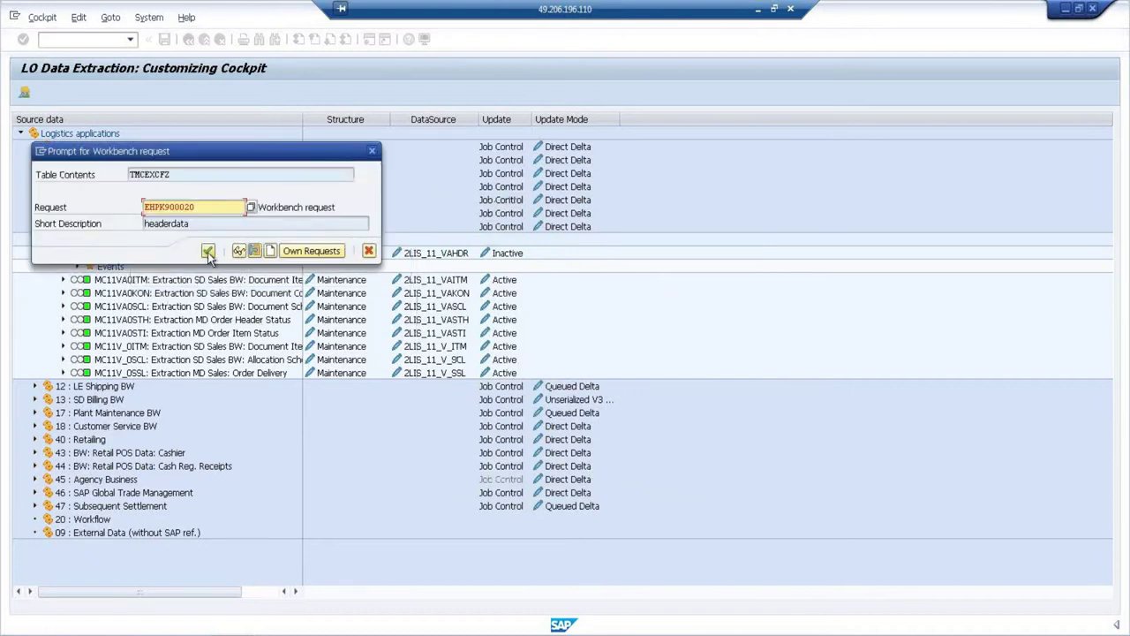
left_click(208, 253)
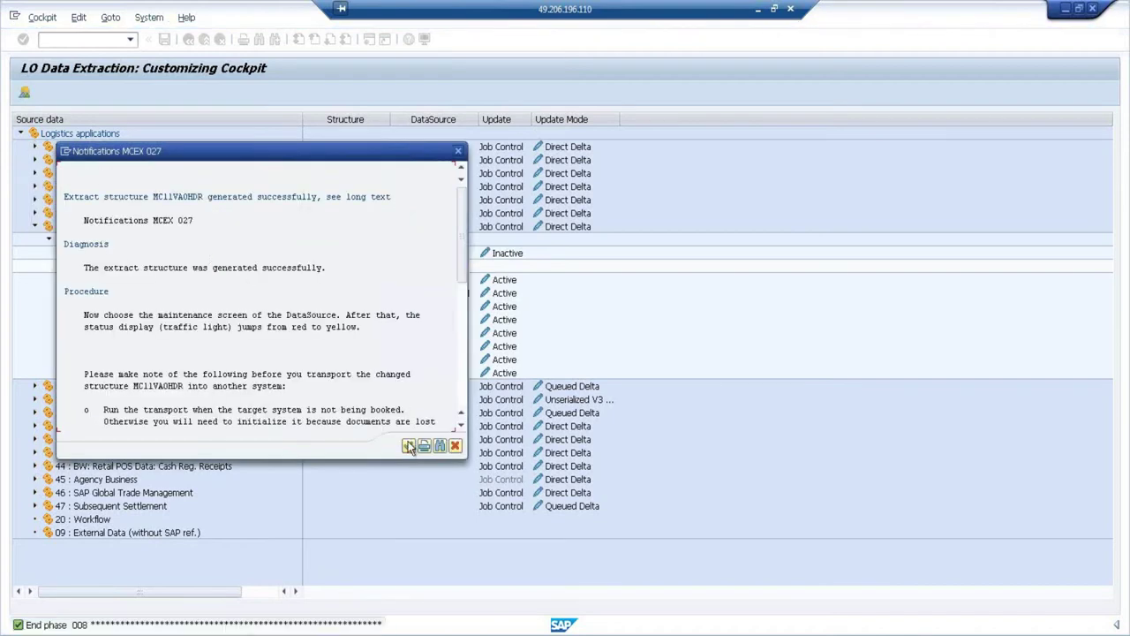
left_click(408, 445)
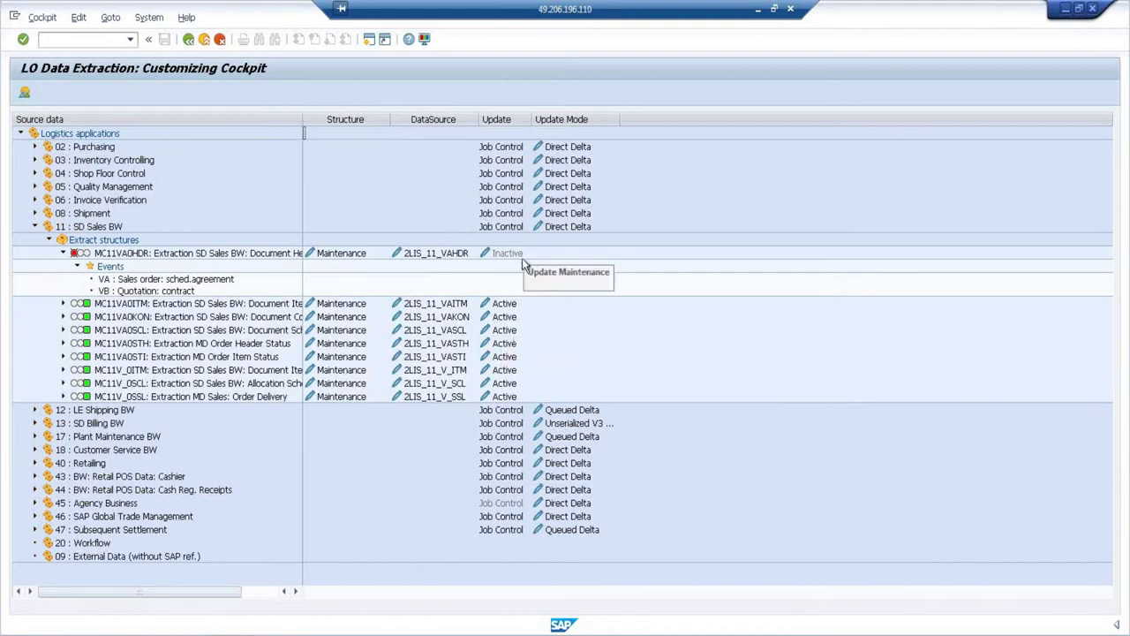
- Unhide the field COSTA in the maintenance of DataSource 2LIS_11_VAHDR, save it and accept the proposed customizing request
left_click(439, 252)
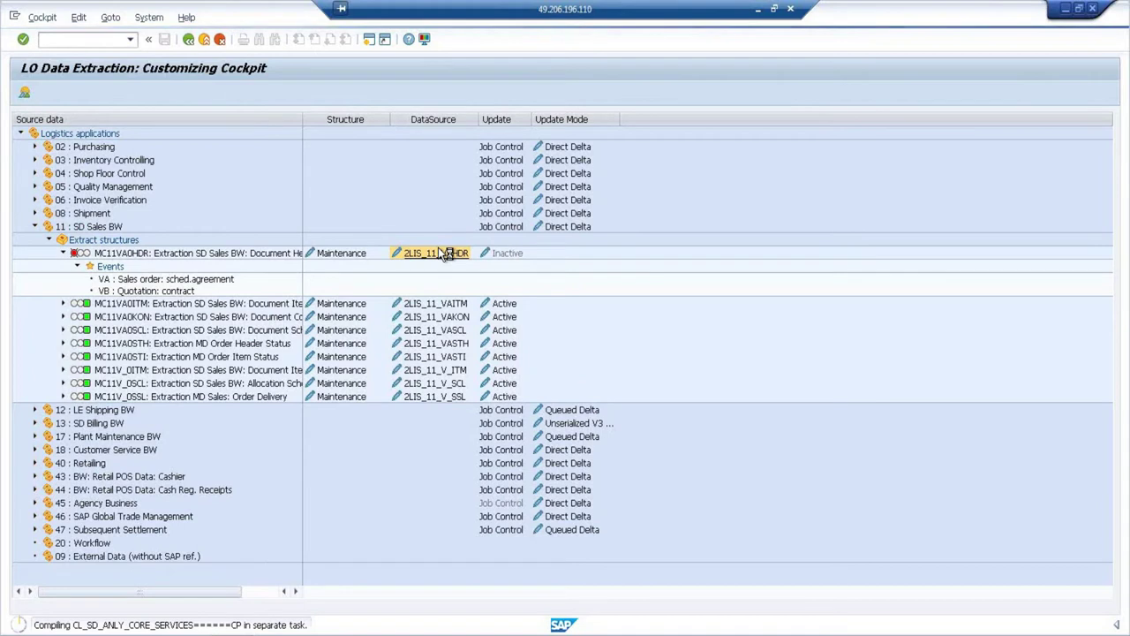
left_click(339, 430)
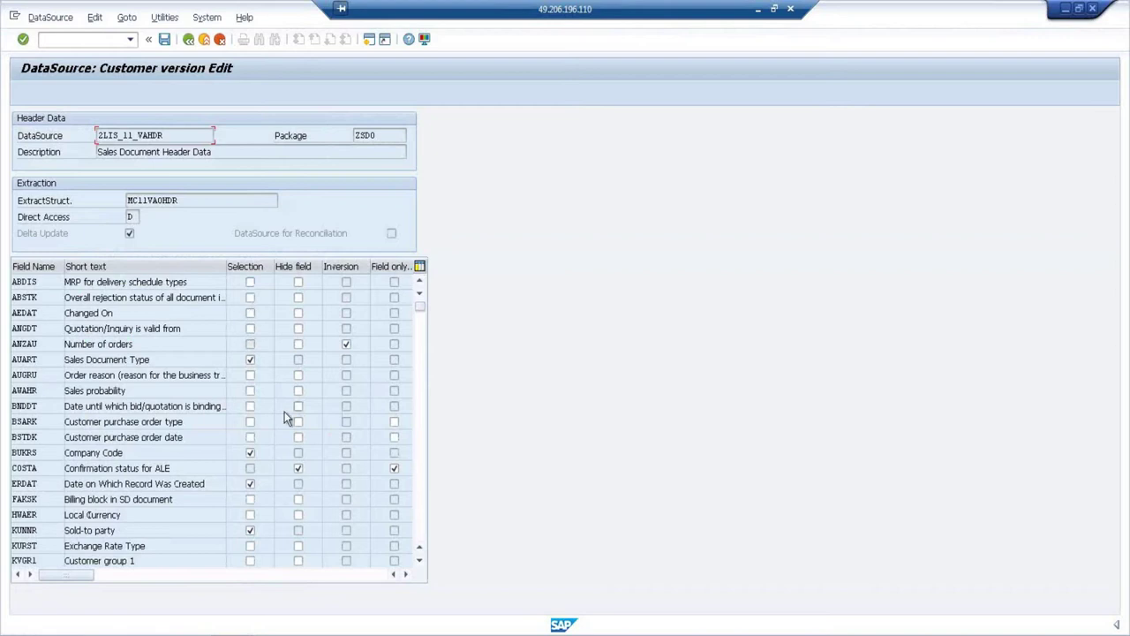
left_click(250, 484)
left_click(299, 469)
left_click(164, 42)
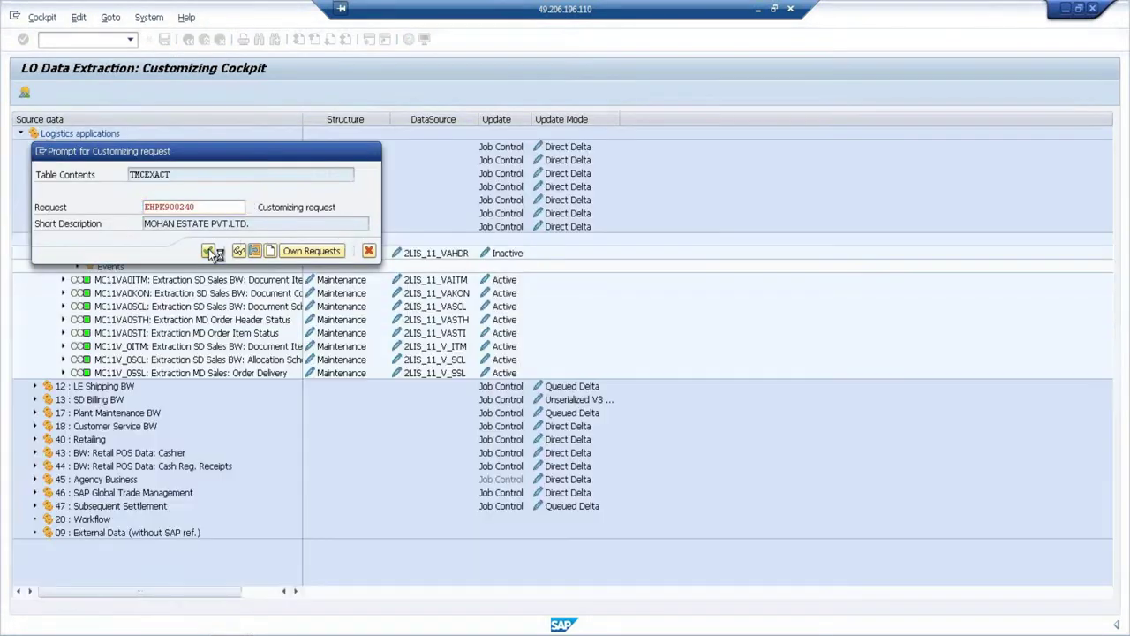
left_click(209, 252)
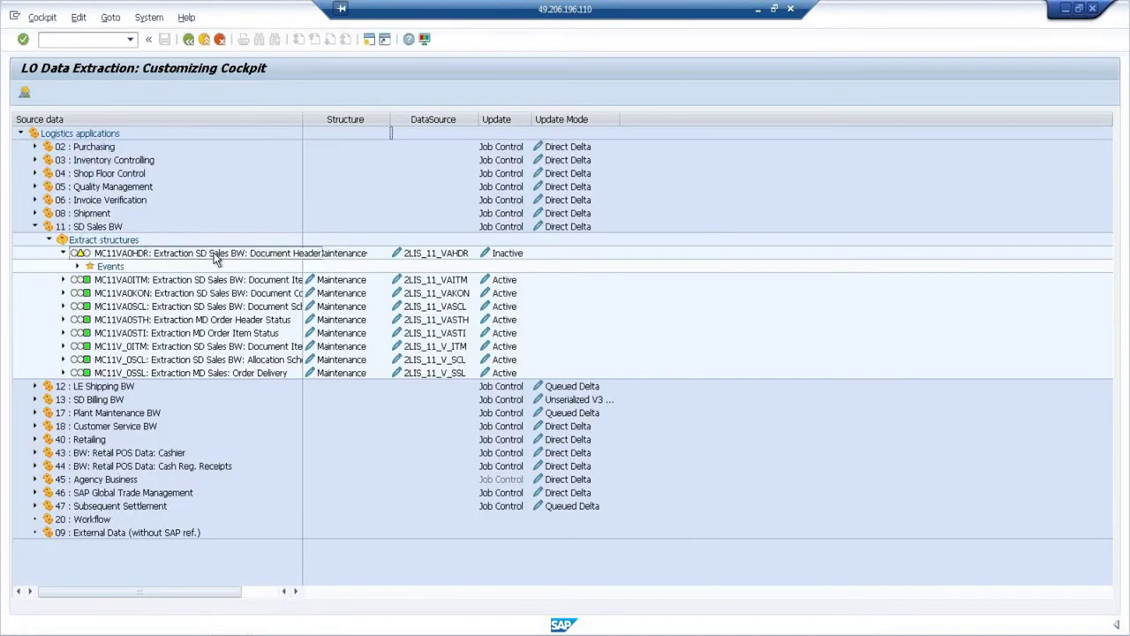
- Activate the update of 2LIS_11_VAHDR under the proposed customizing request and confirm Direct Delta as update mode of 11 SD Sales BW
left_click(512, 254)
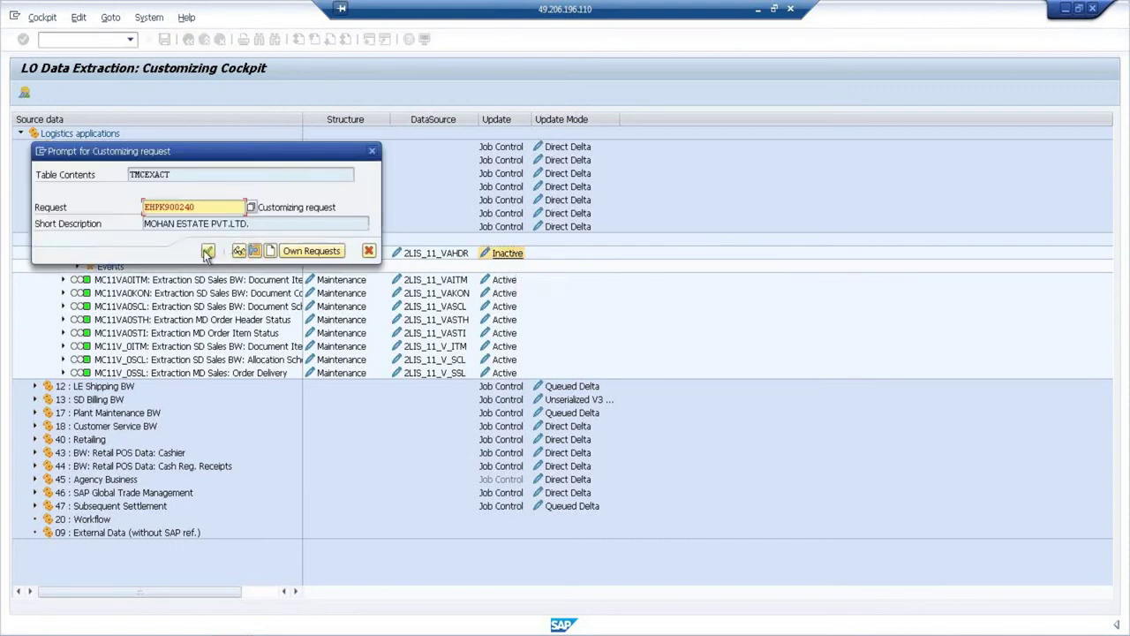
left_click(207, 253)
left_click(409, 445)
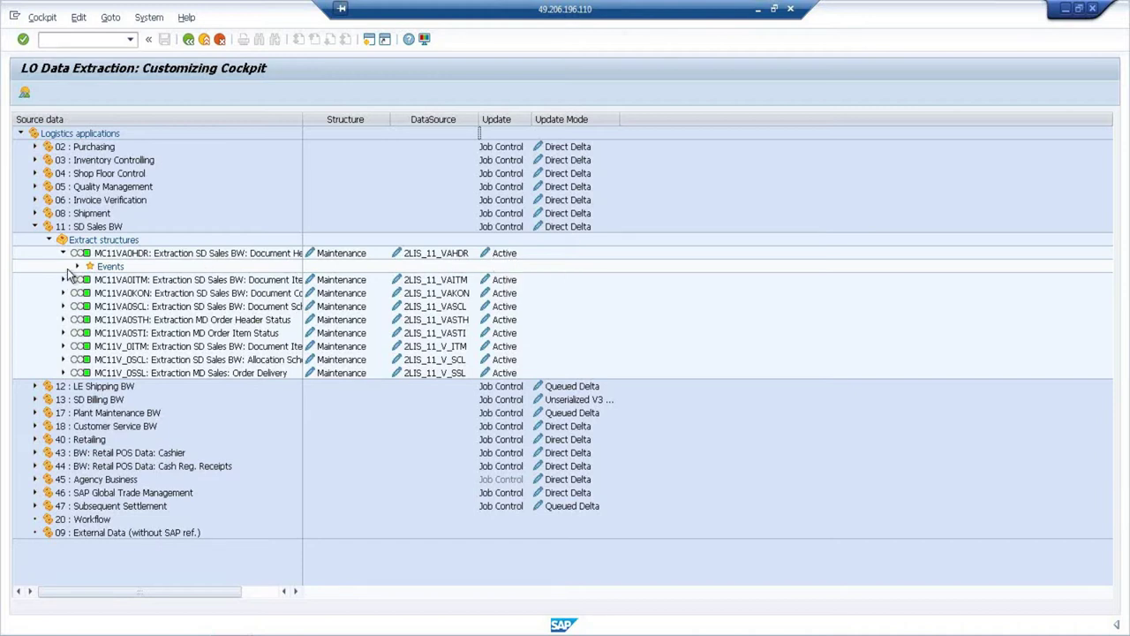
left_click(564, 232)
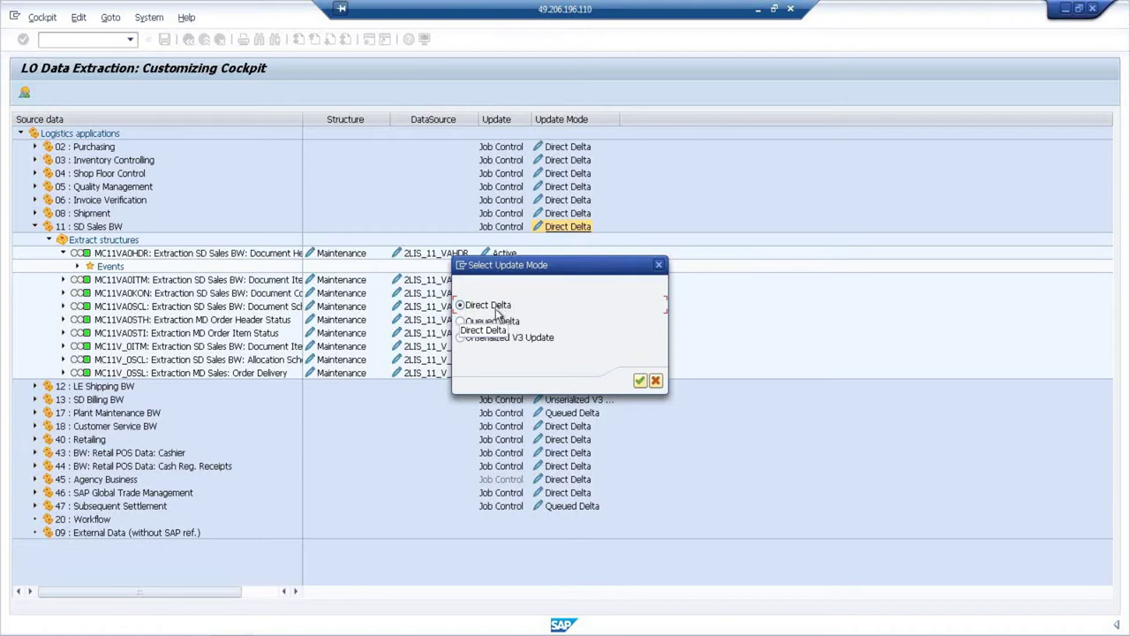
left_click(639, 381)
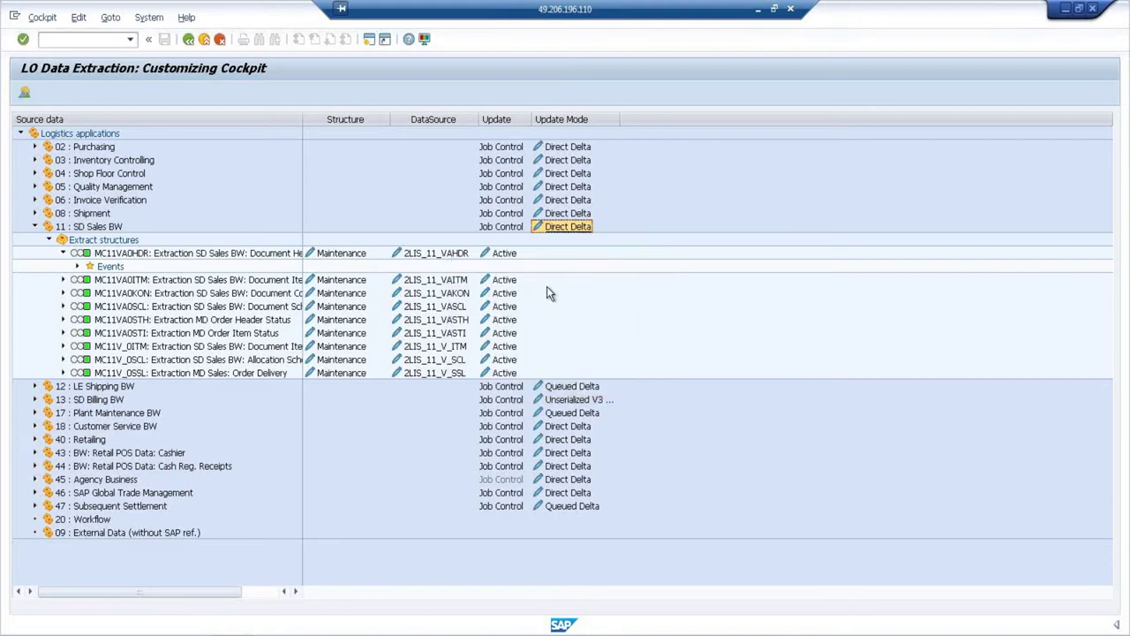
- Open transaction RSA3, run the extraction for DataSource 2LIS_11_VAHDR with the default settings and acknowledge the result message
left_click(98, 41)
type("/NRSA3")
key("Return")
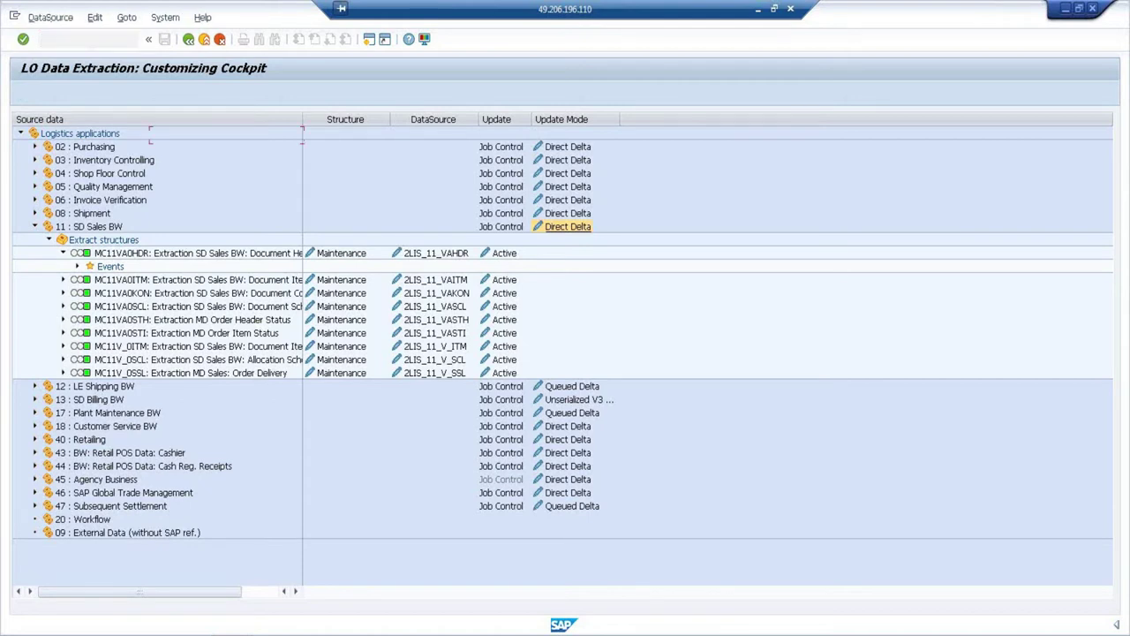
type("2LIS_11_V")
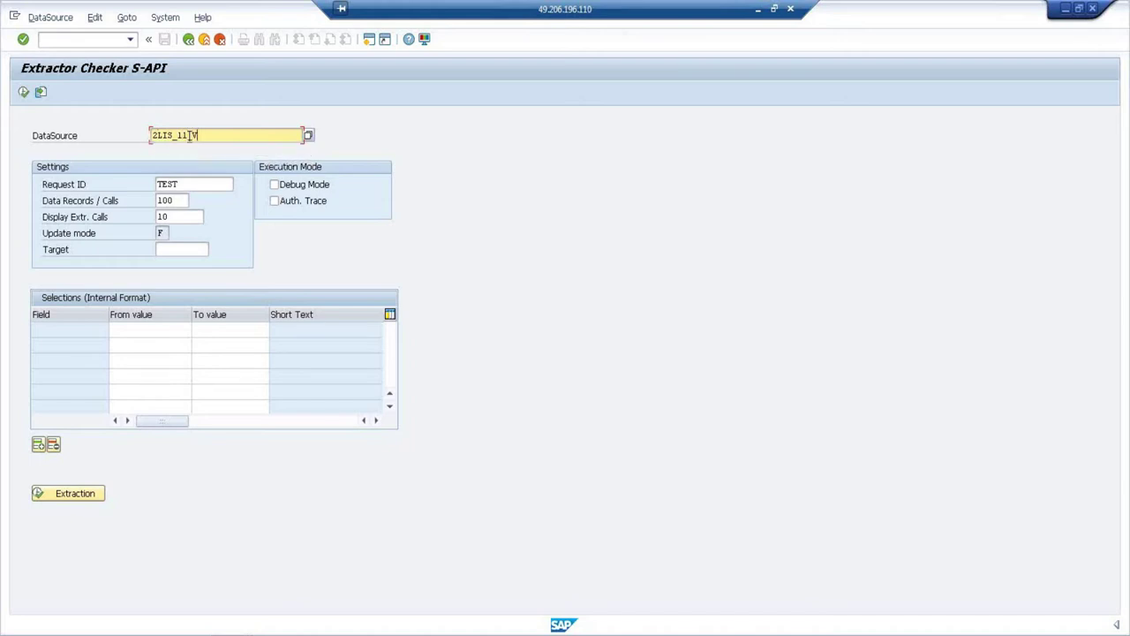
type("AD")
type("DR")
key("Return")
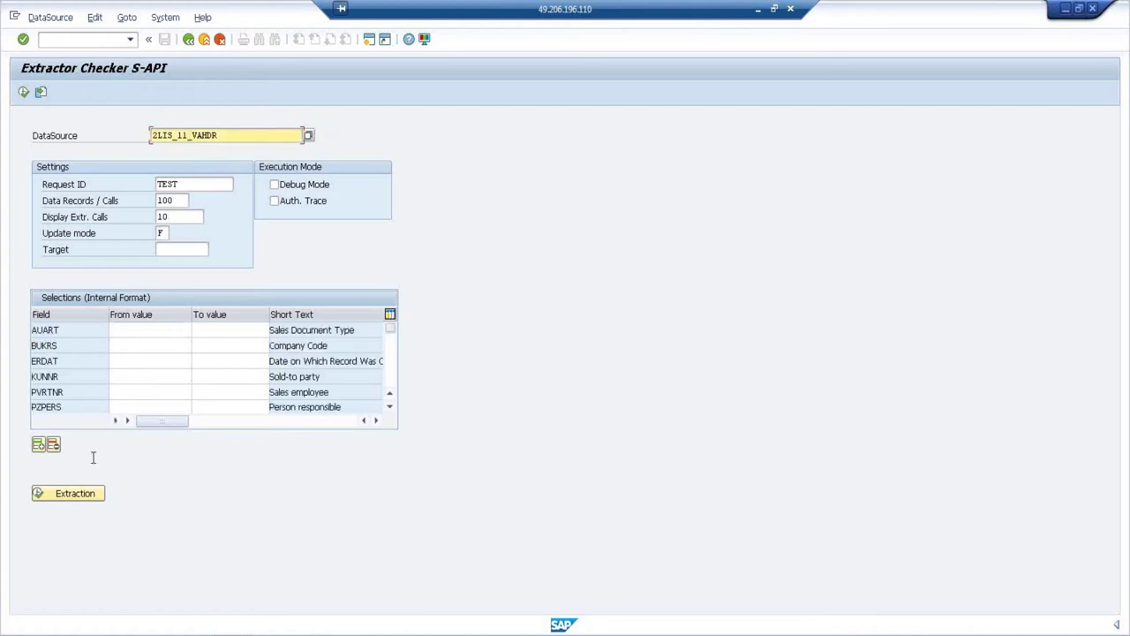
left_click(98, 496)
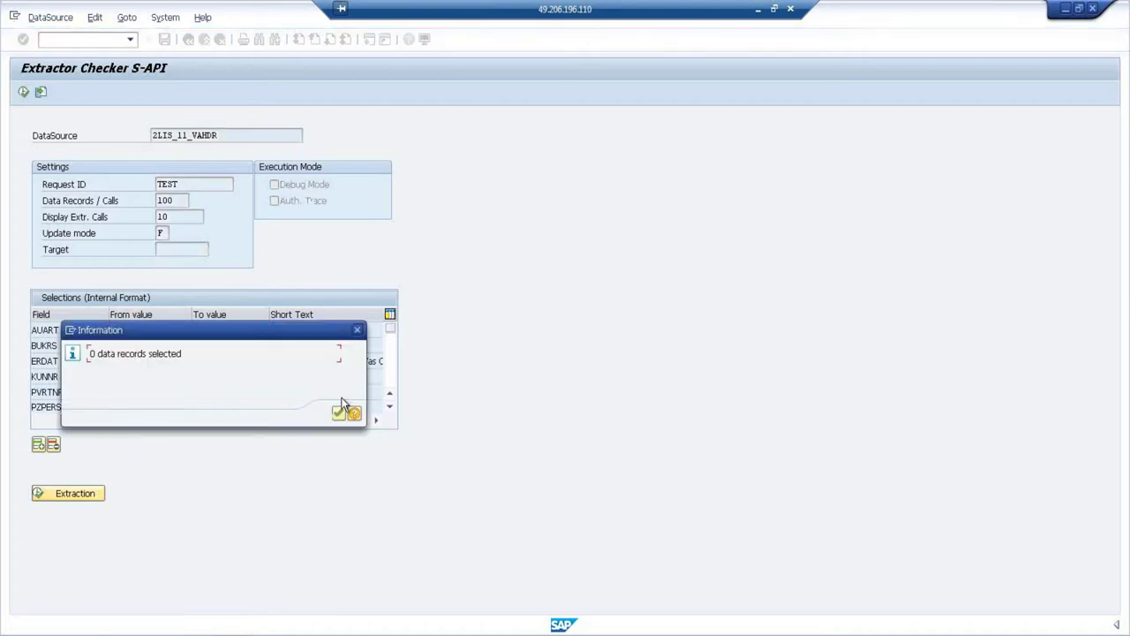
left_click(340, 415)
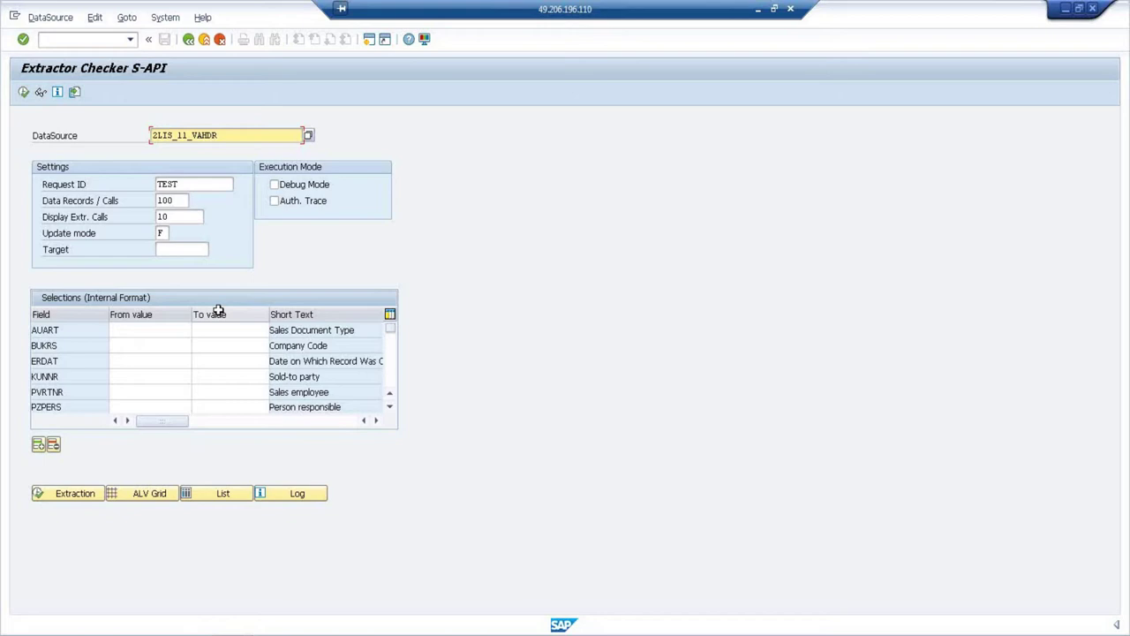
- Leave the extractor checker and open the IMG structure for Data Transfer to the SAP Business Information Warehouse
left_click(100, 42)
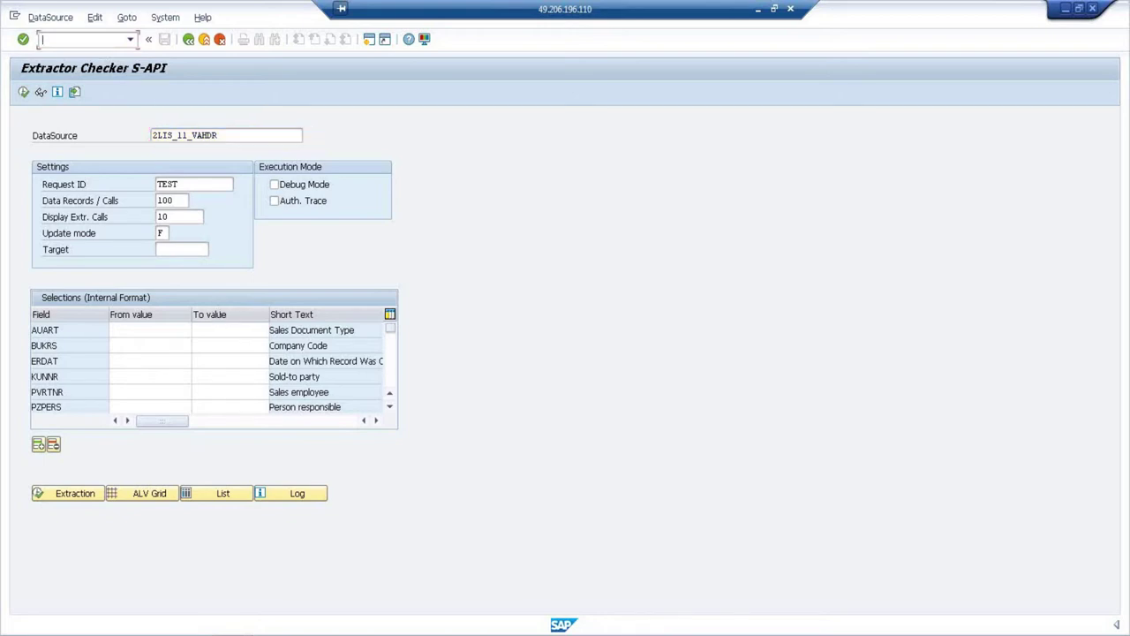
type("/N")
type("SE11")
key("Return")
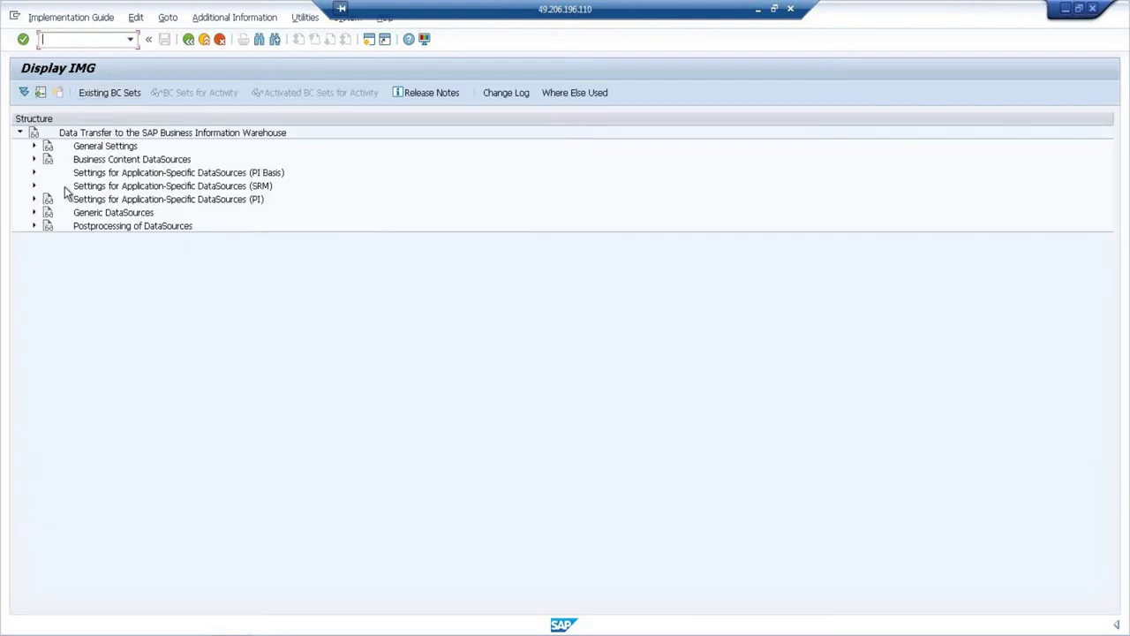
- Expand Settings for Application-Specific DataSources (PI), Logistics and Managing Extract Structures in the IMG tree
left_click(163, 187)
left_click(212, 202)
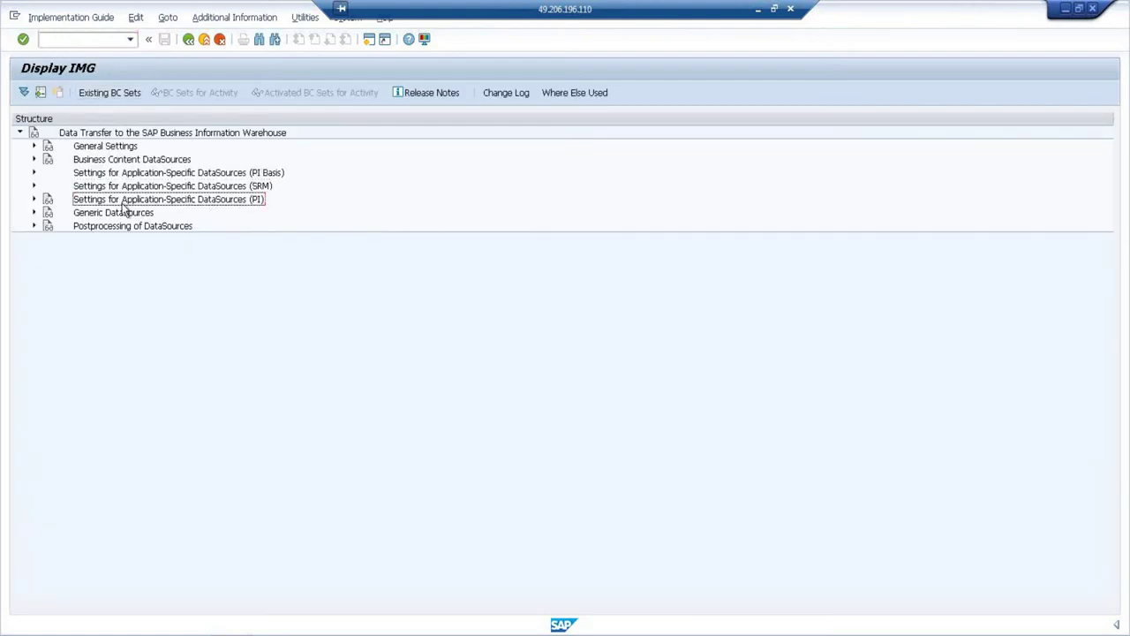
left_click(35, 199)
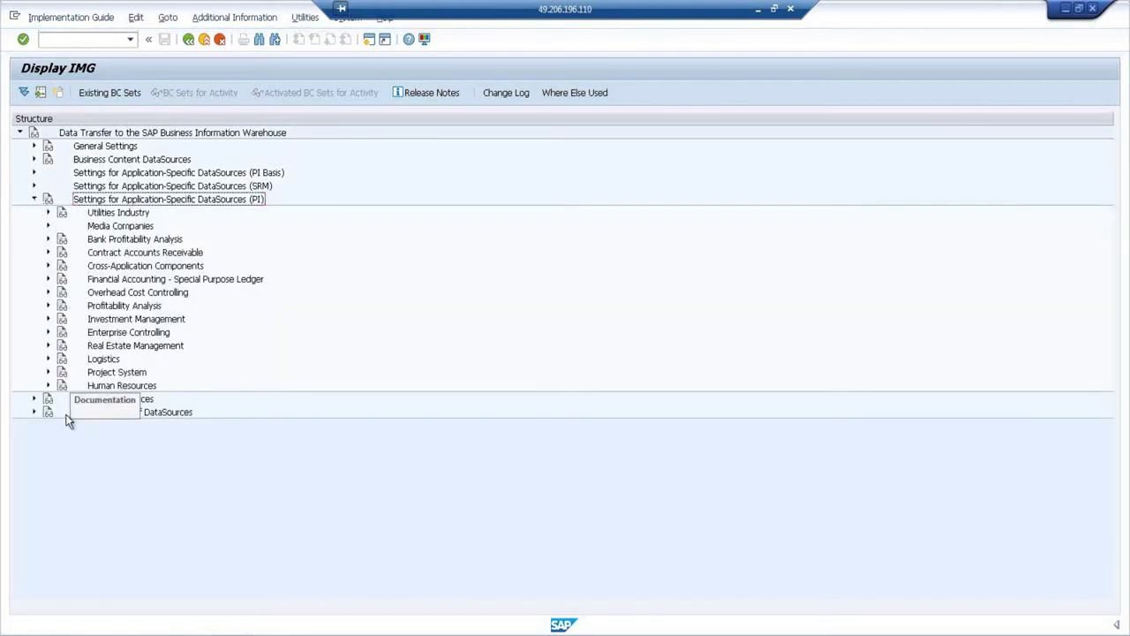
left_click(48, 359)
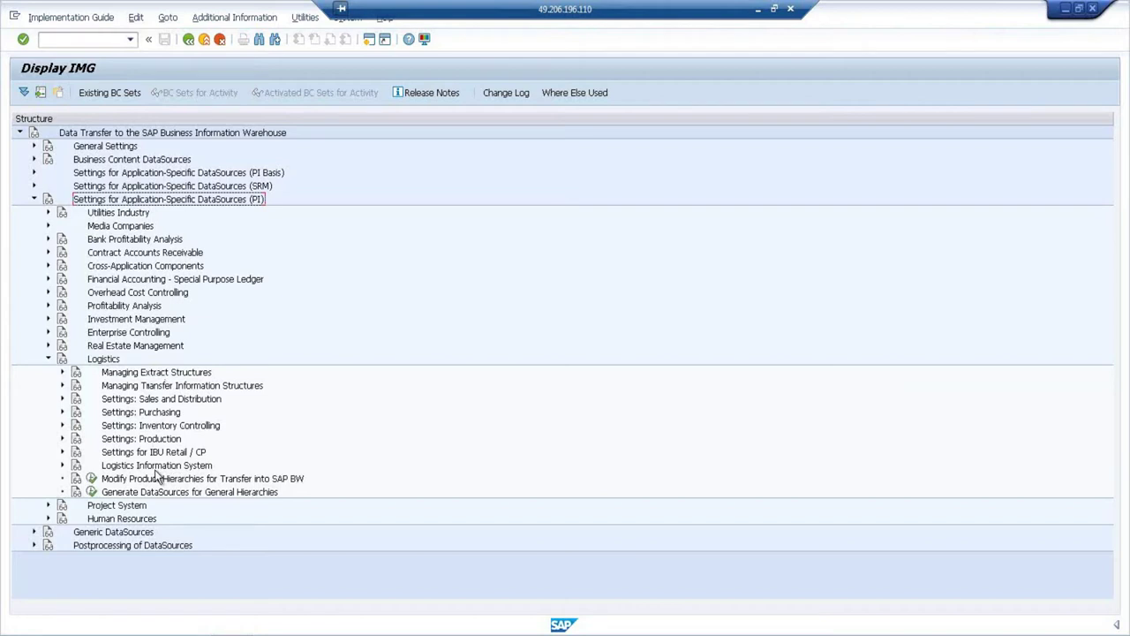
left_click(104, 372)
left_click(62, 372)
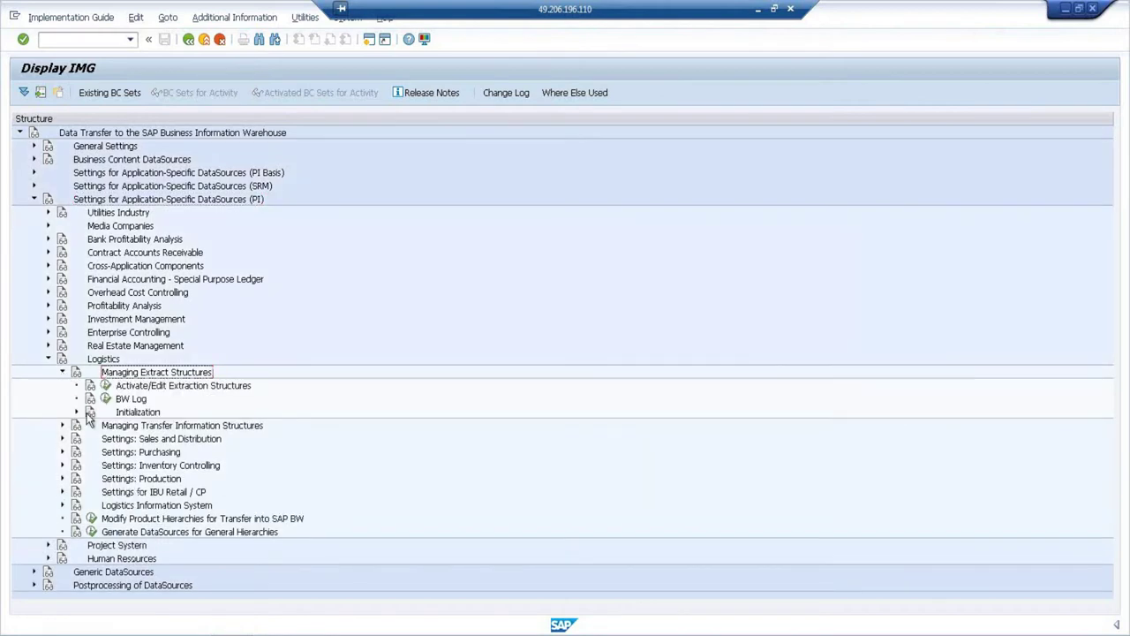
- Expand Initialization, Filling in the Setup Table and Application-Specific Setup of Statistical Data to list the setup activities
left_click(78, 413)
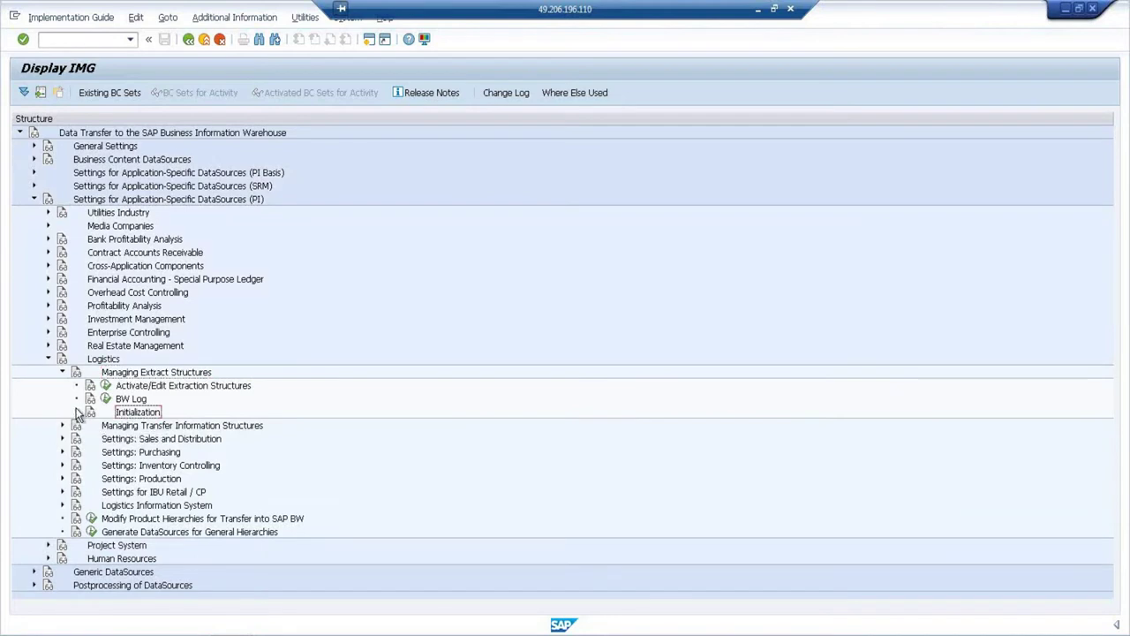
left_click(76, 411)
left_click(163, 400)
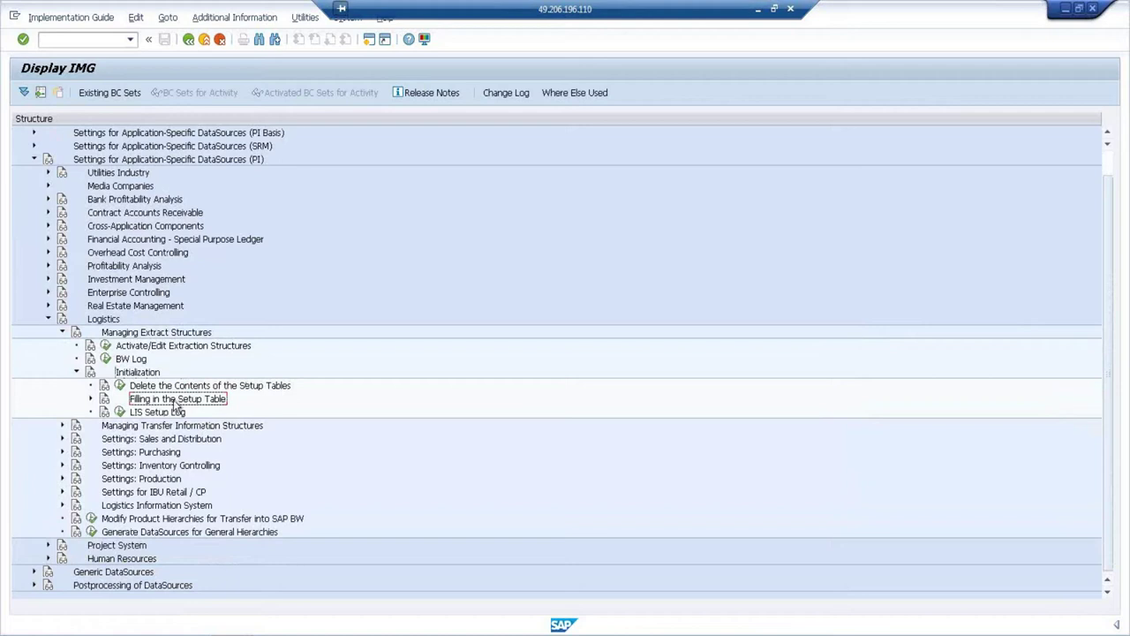
left_click(90, 398)
left_click(181, 426)
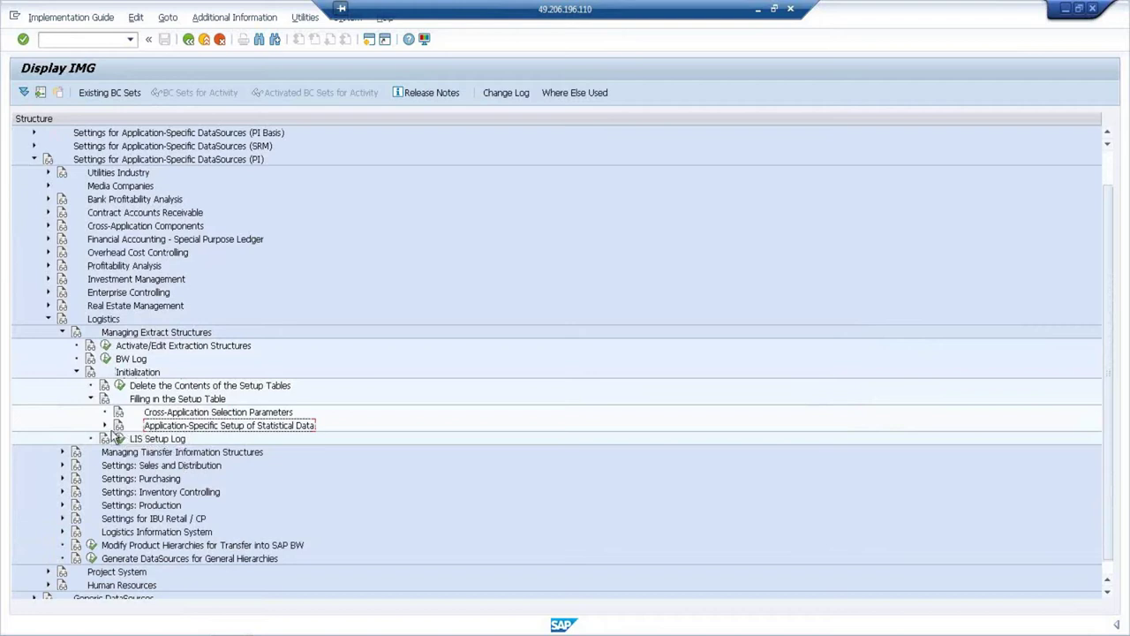
left_click(104, 425)
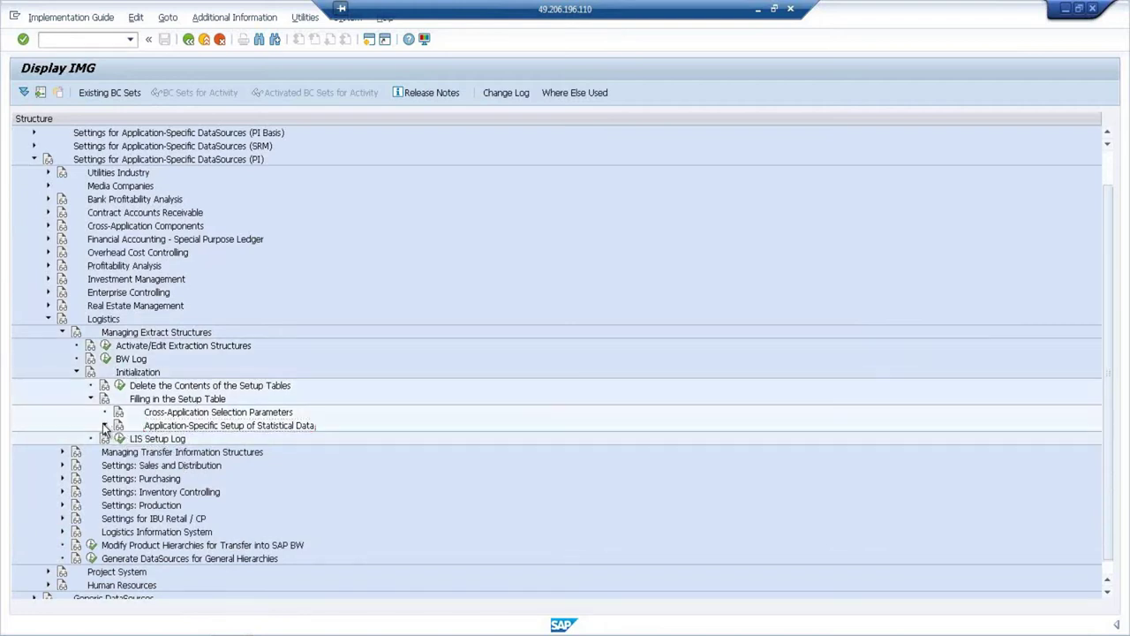
scroll(236, 424, "down", 3)
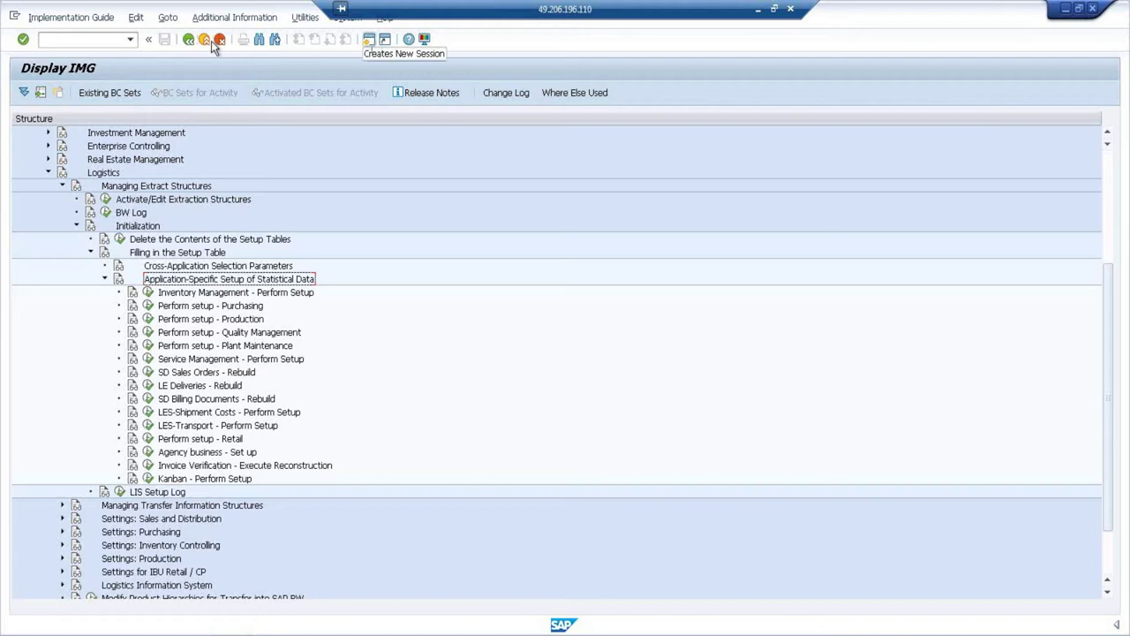
- Open transaction LBWG in a new session, examine application 11 SD Sales BW in the possible entries, and return to the IMG session
left_click(112, 39)
type("/O")
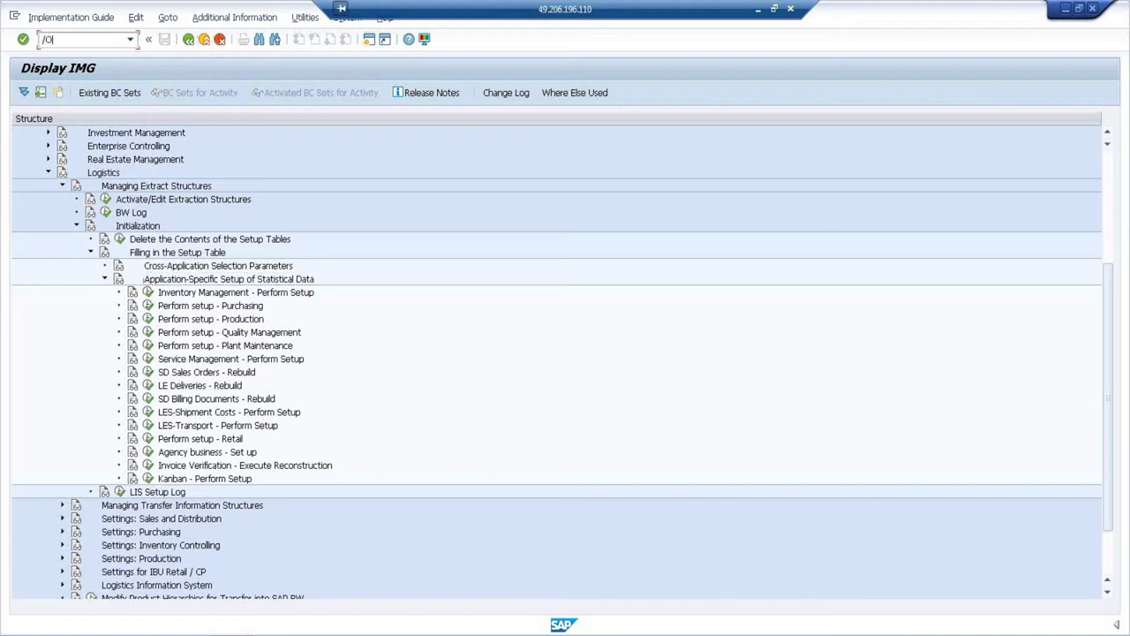
type("LBWG")
key("Return")
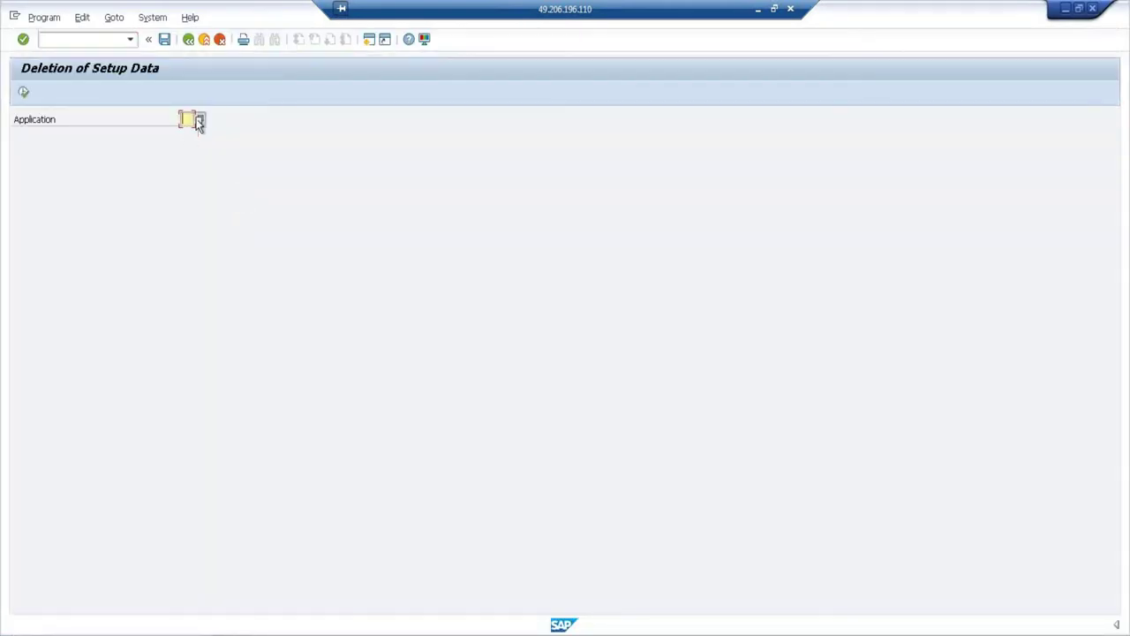
left_click(199, 121)
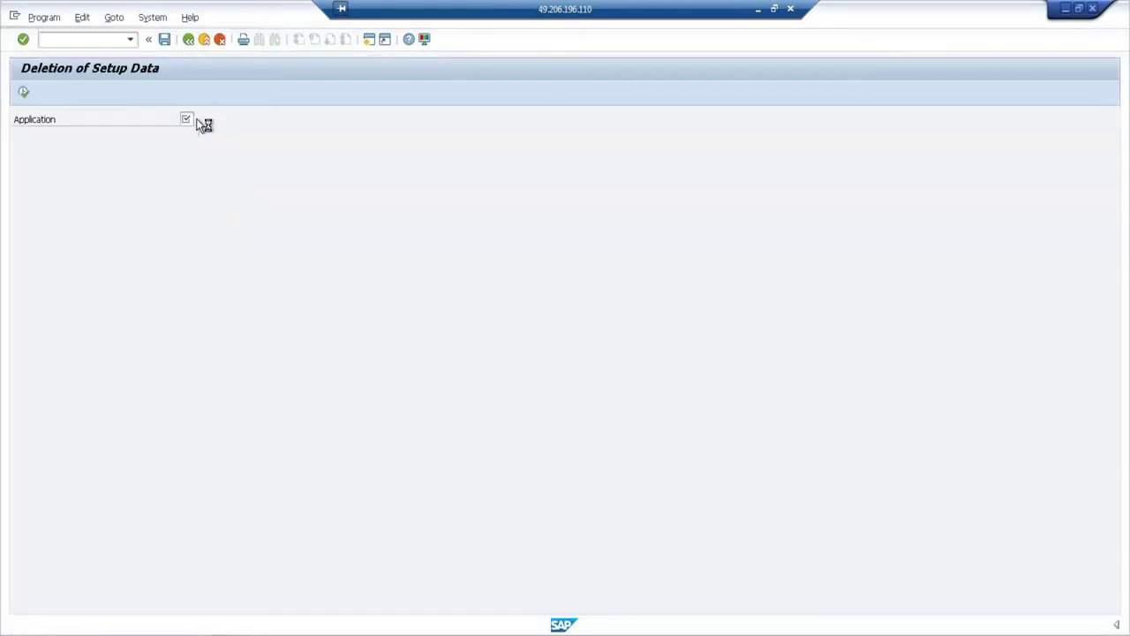
left_click(246, 334)
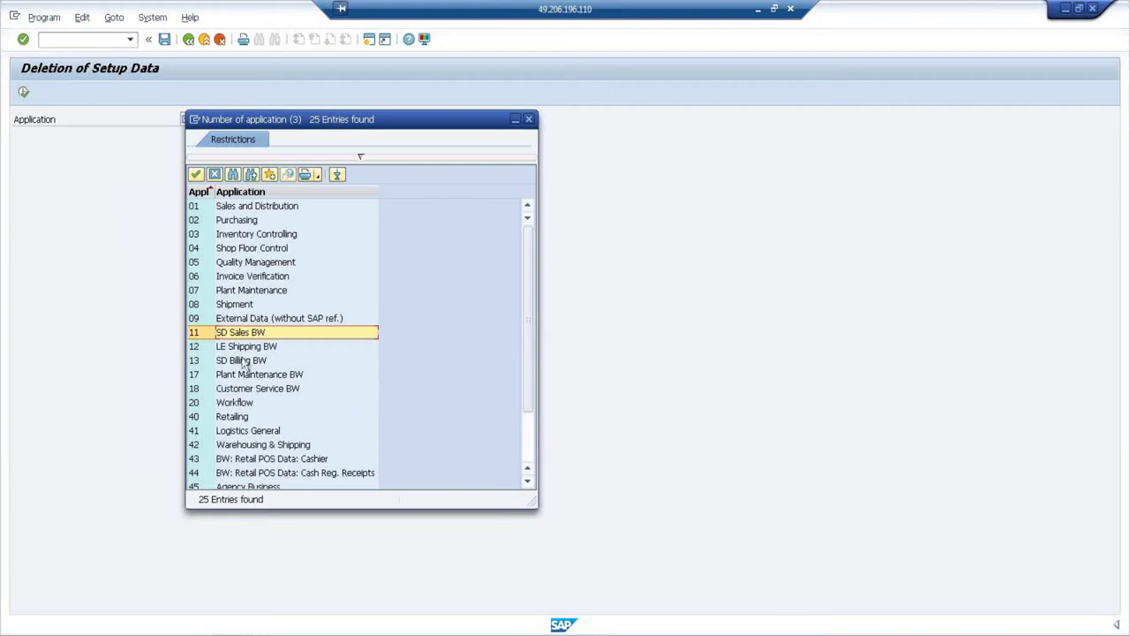
left_click(205, 337)
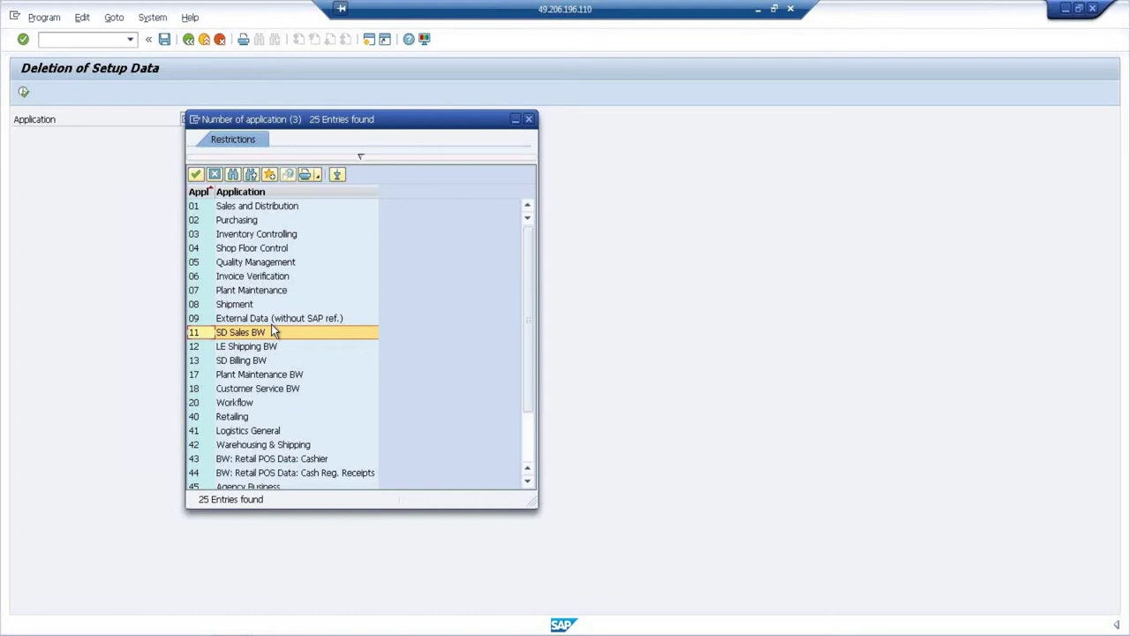
left_click(528, 119)
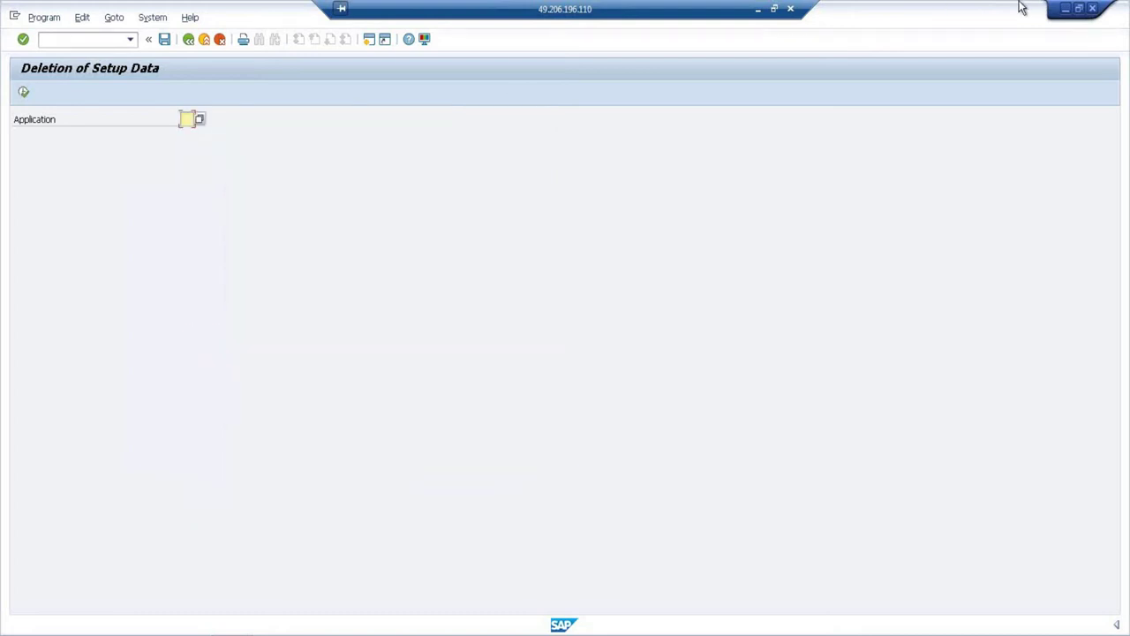
left_click(1066, 8)
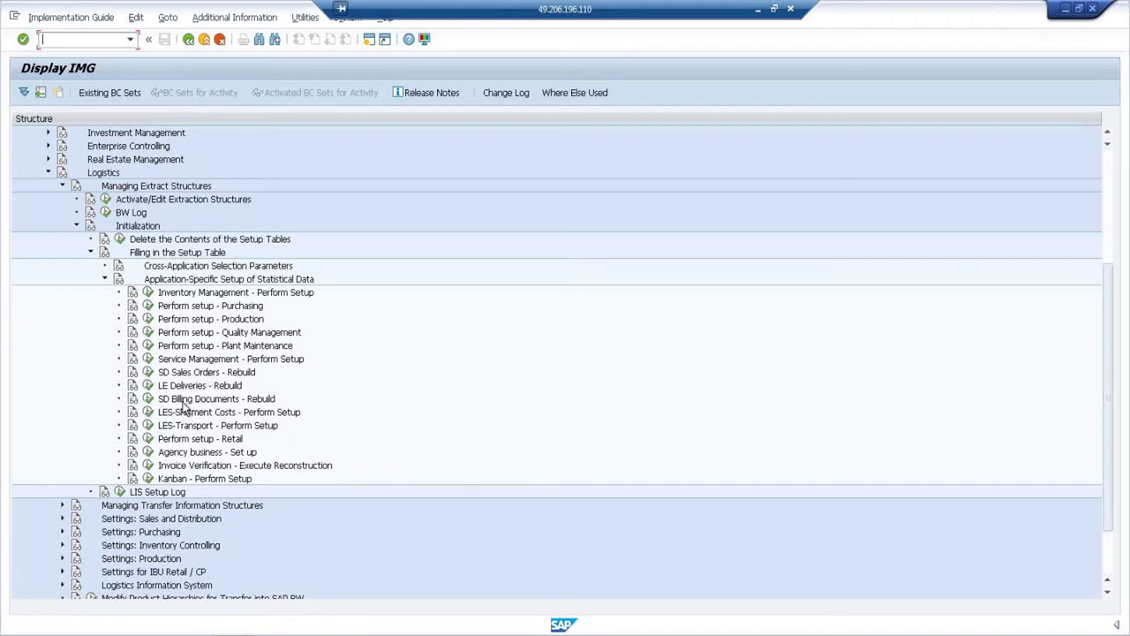
- Start the SD Sales Orders - Rebuild activity and name the setup run JOB3
left_click(194, 373)
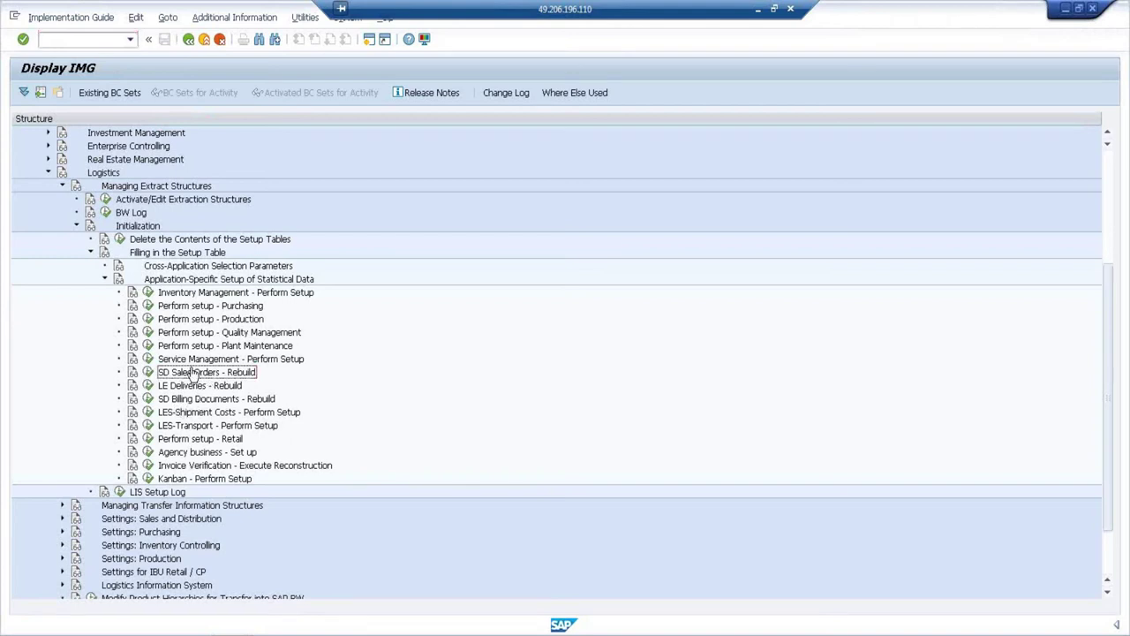
left_click(149, 373)
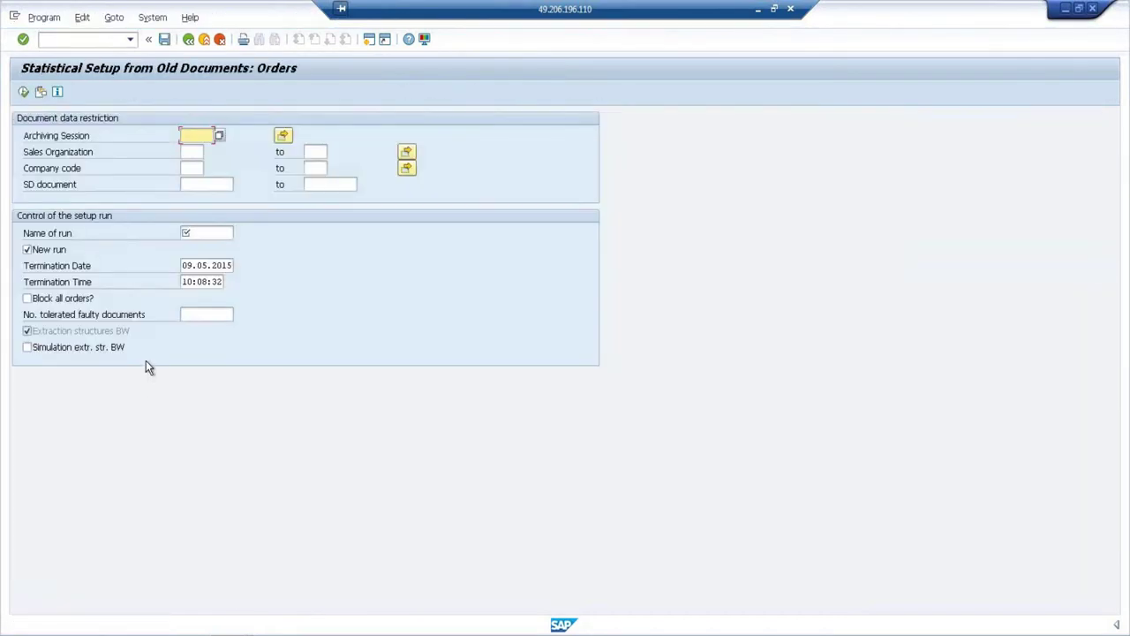
left_click(195, 237)
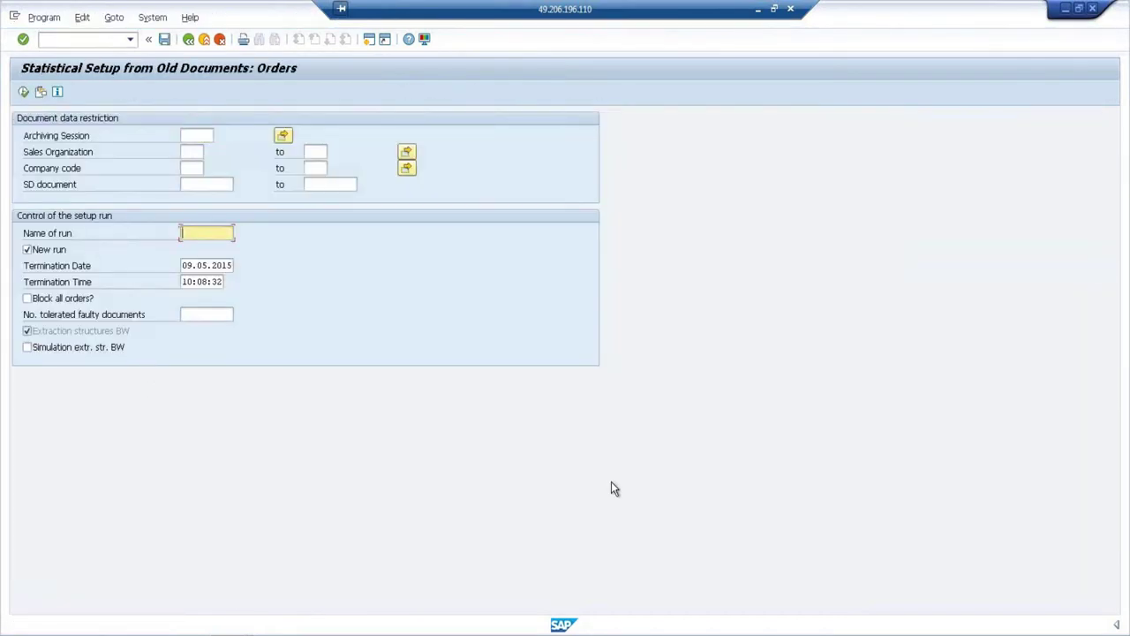
type("JOB3")
- Set the run's termination date to 09.09.2015 and termination time to 07:14:32, and execute the statistical setup for orders
mouse_move(1129, 635)
left_click(207, 265)
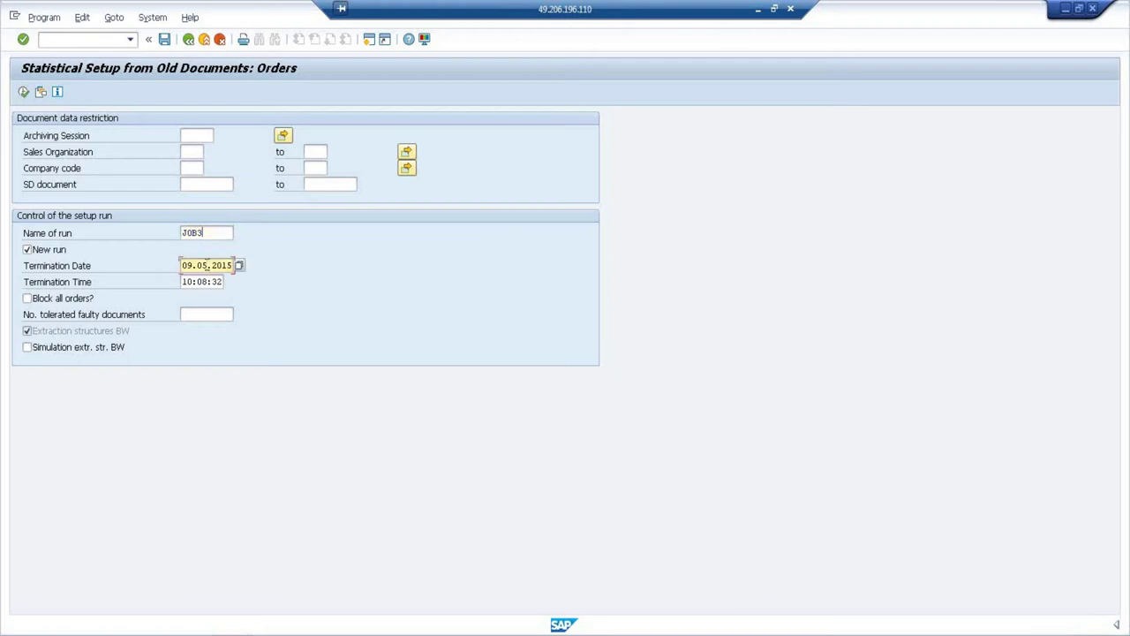
key("Right")
key("Right")
key("Right")
key("Right")
key("Right")
left_click(180, 280)
type("07")
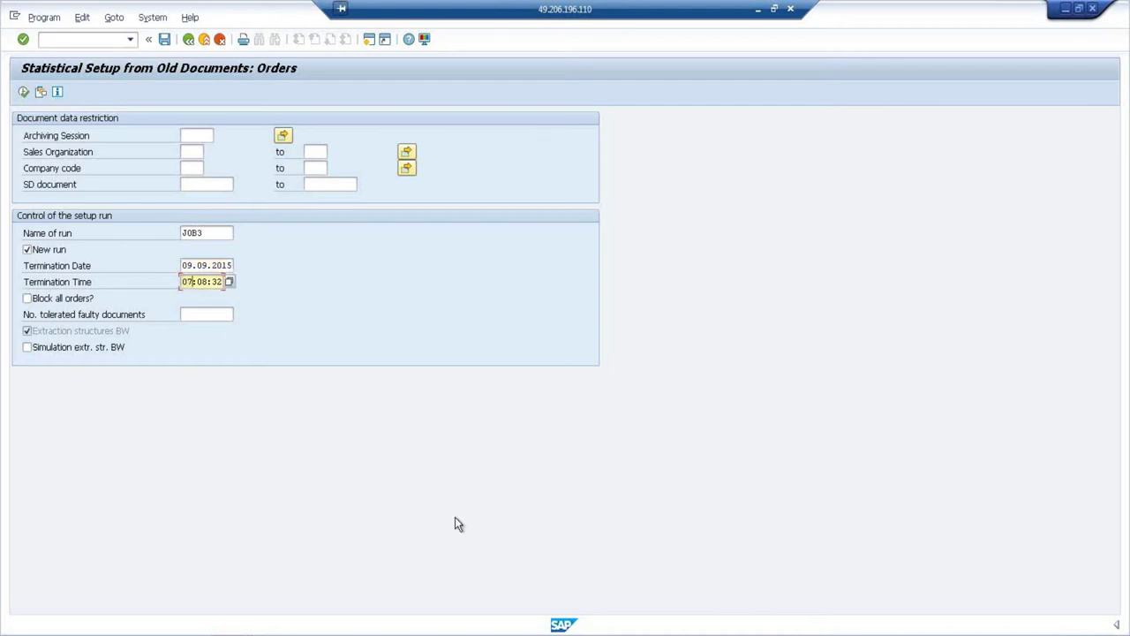
type("5")
type("4")
key("F8")
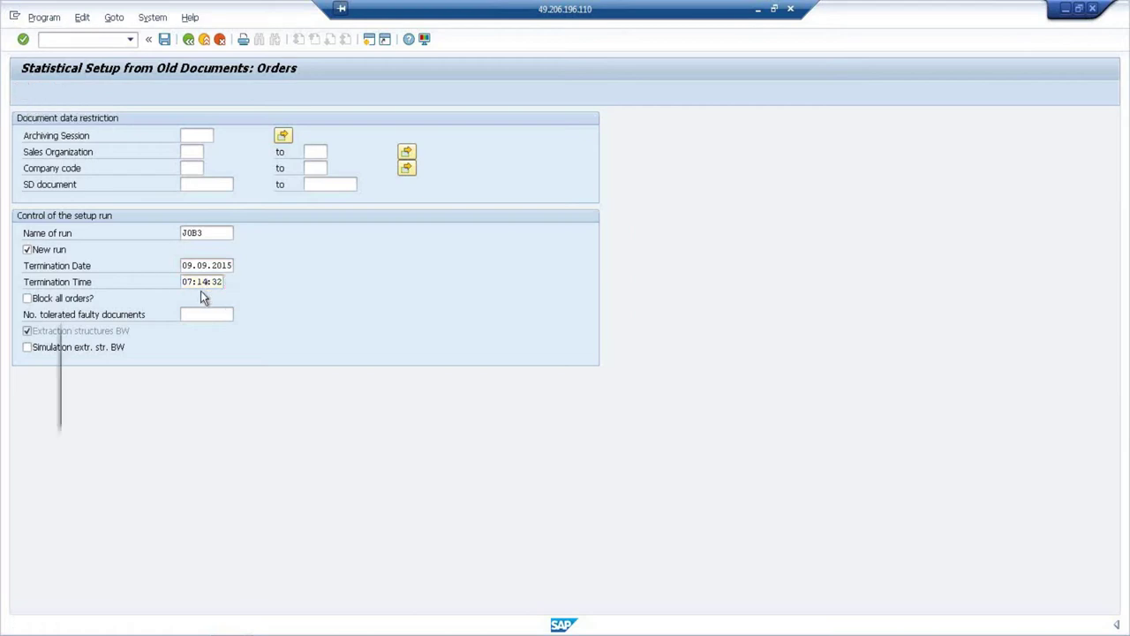
left_click(339, 414)
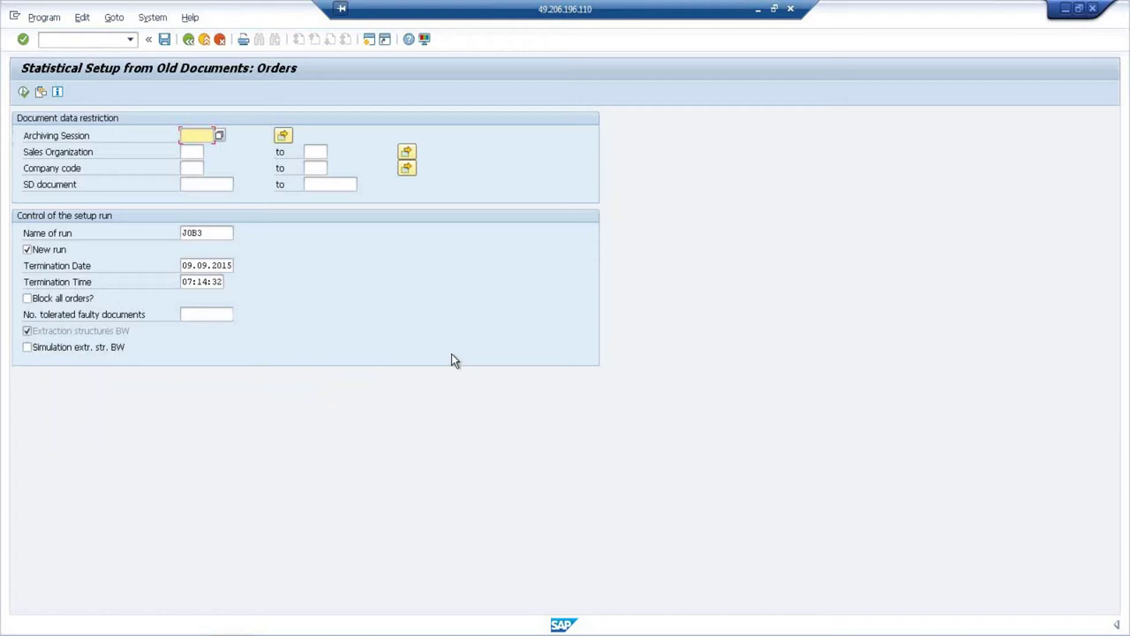
- Open transaction RSA3, rerun the extraction for DataSource 2LIS_11_VAHDR and acknowledge the result message
left_click(104, 40)
type("/nrsa3")
key("Return")
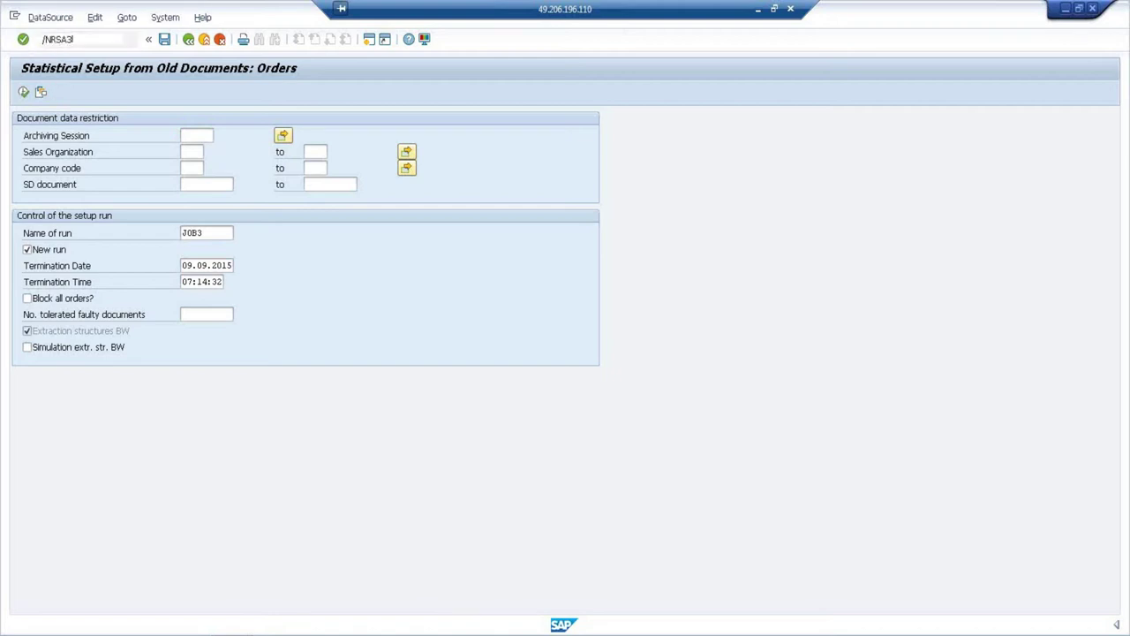
left_click(23, 93)
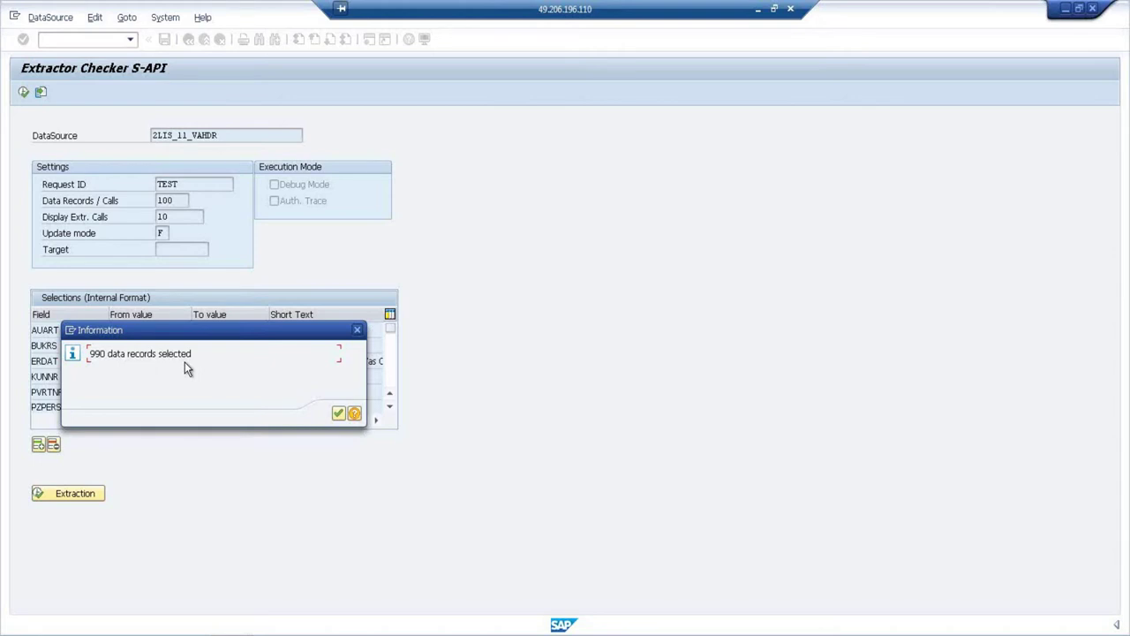
left_click(339, 414)
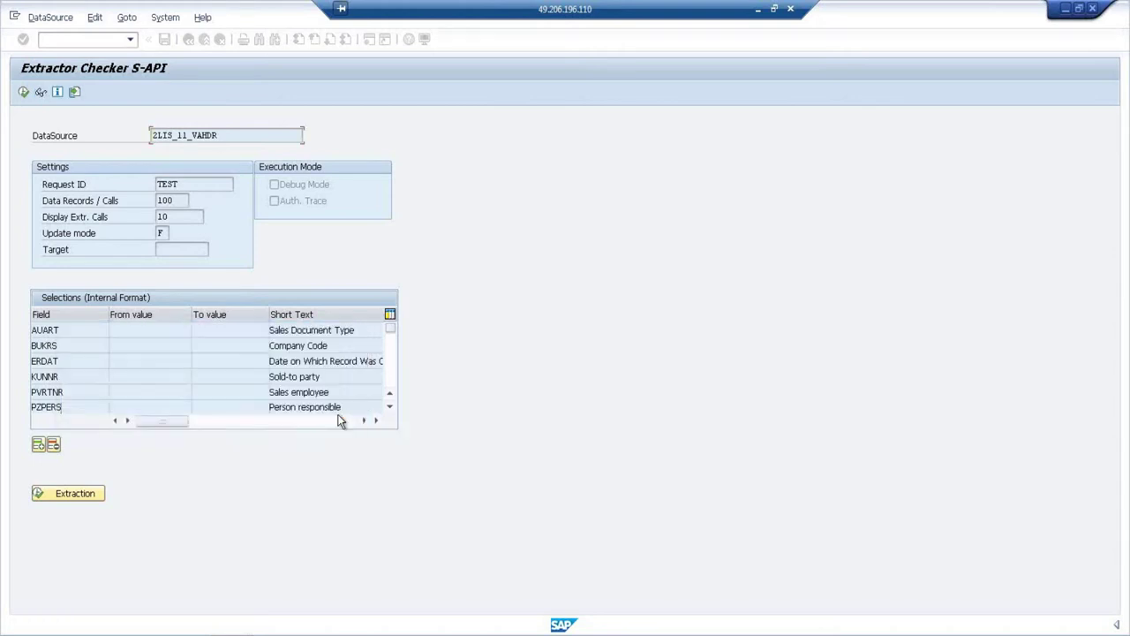
- Open transaction RSA7 and examine the BW delta queue list for the application 11 sales DataSources
left_click(42, 38)
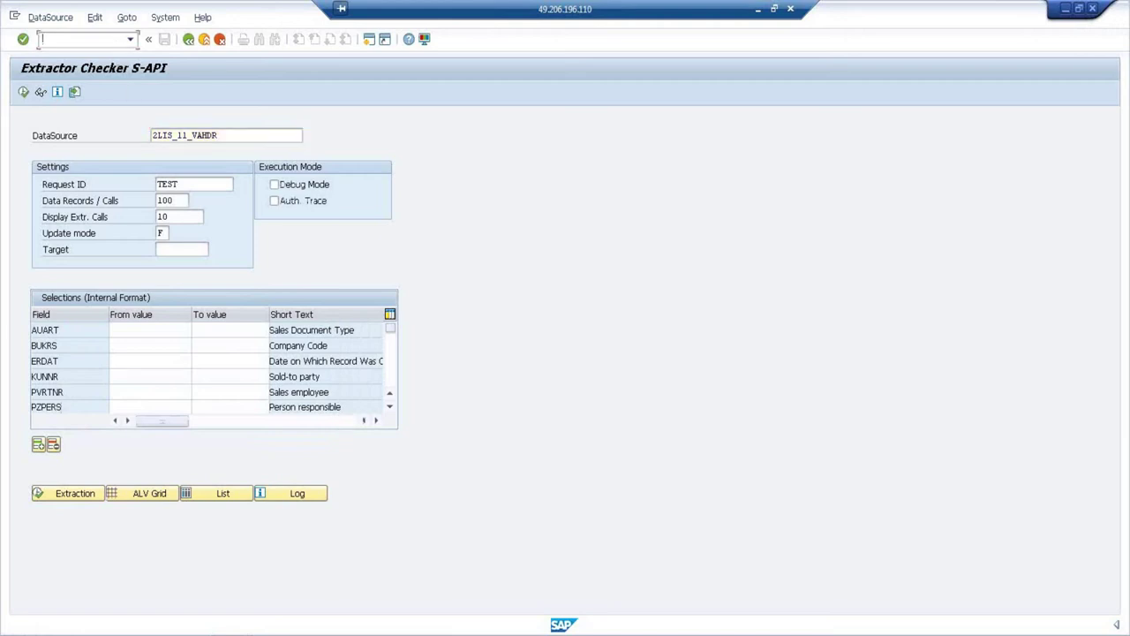
type("/NRSA7")
key("Return")
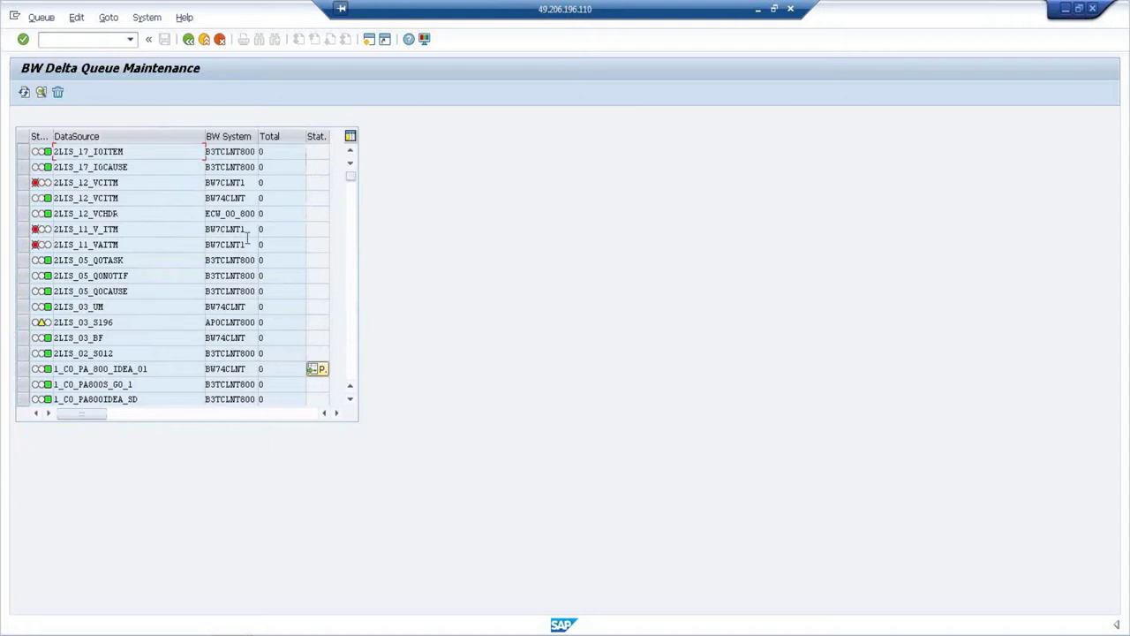
left_click_drag(126, 214, 107, 214)
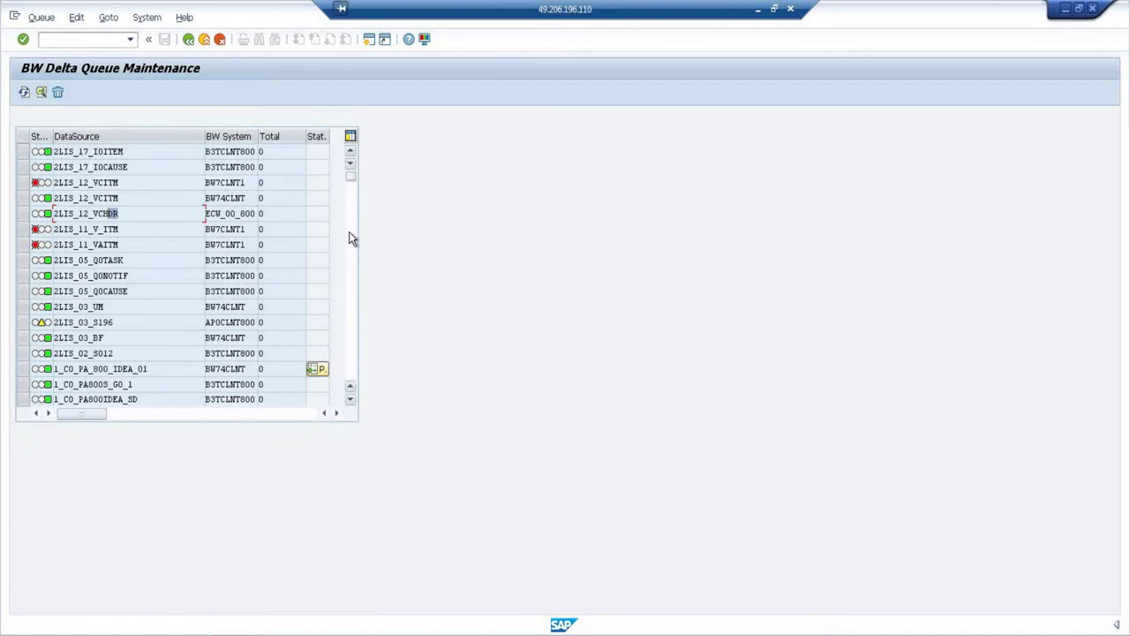
left_click(351, 402)
left_click(351, 403)
left_click(350, 402)
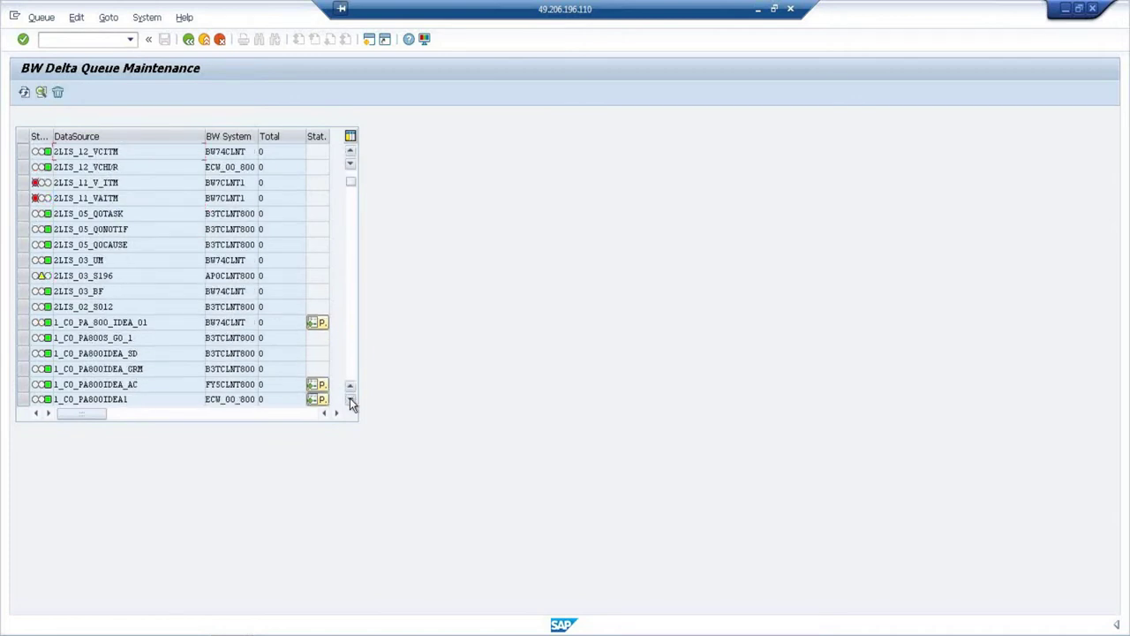
left_click(351, 153)
left_click(351, 153)
left_click(351, 153)
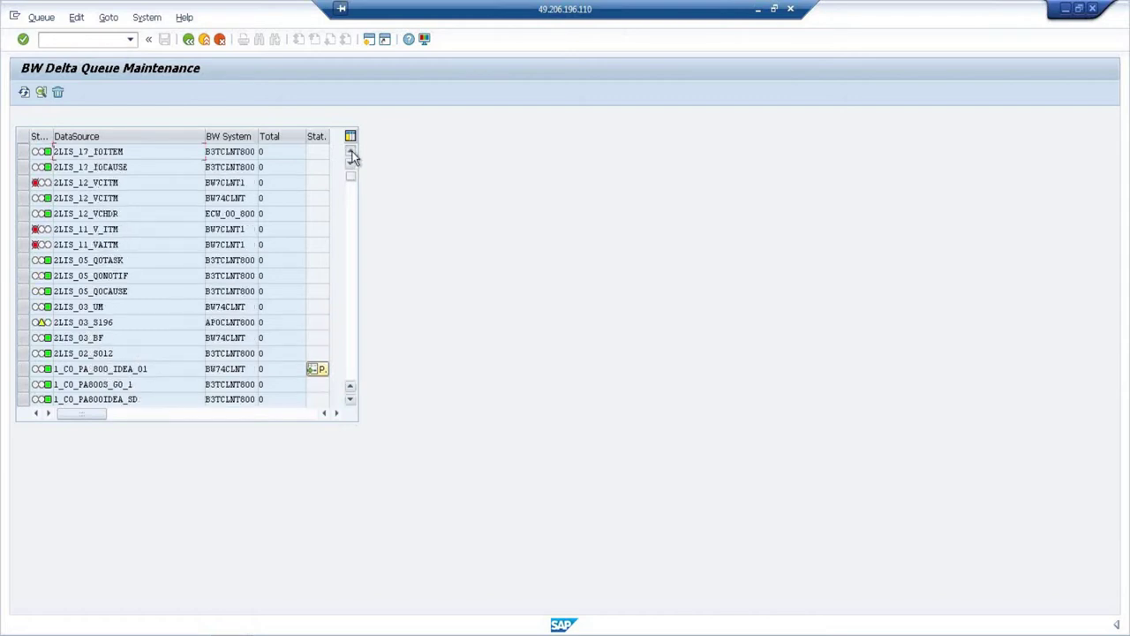
double_click(132, 229)
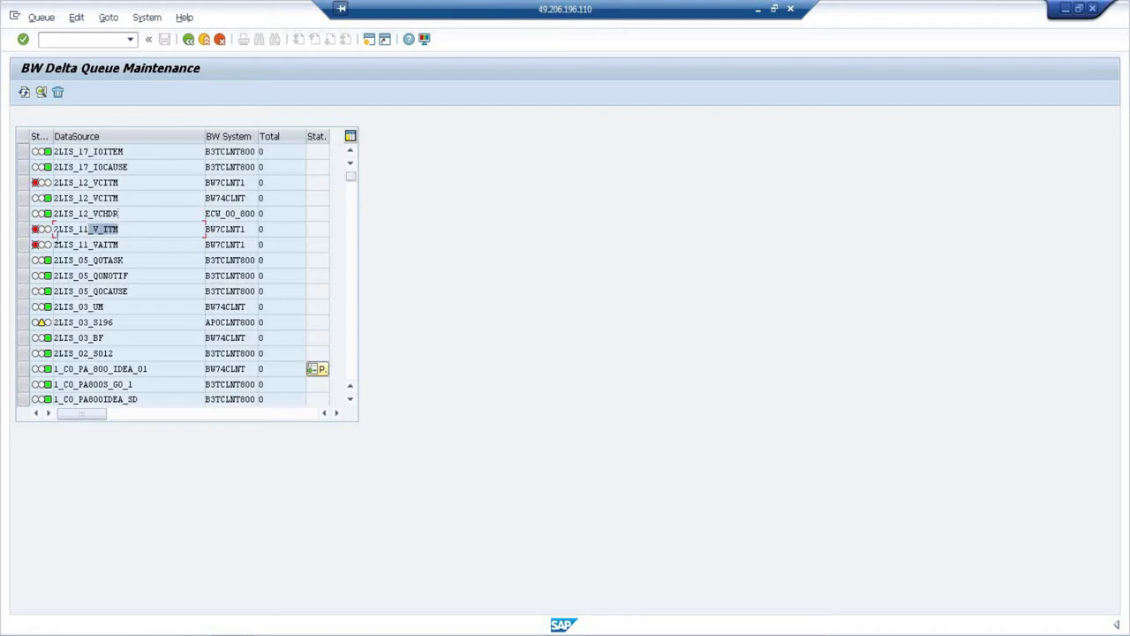
left_click_drag(137, 245, 76, 243)
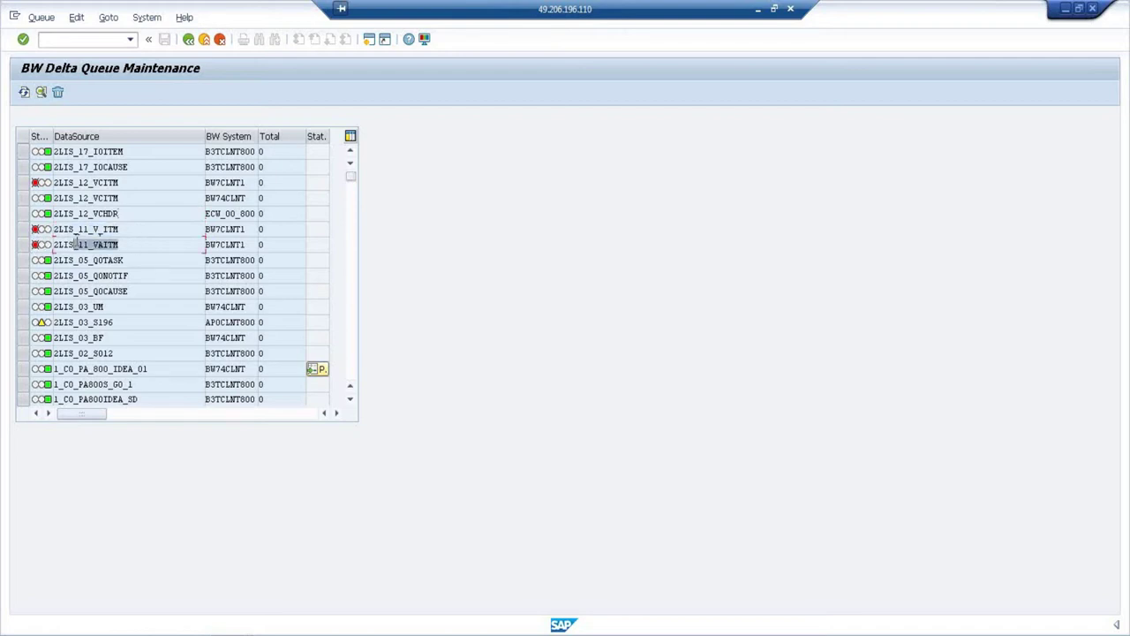
- Look through the delta queue list, mark the 2LIS_11_V_ITM and 2LIS_11_VAITM entries, and leave queue maintenance
left_click(129, 212)
scroll(129, 213, "down", 4)
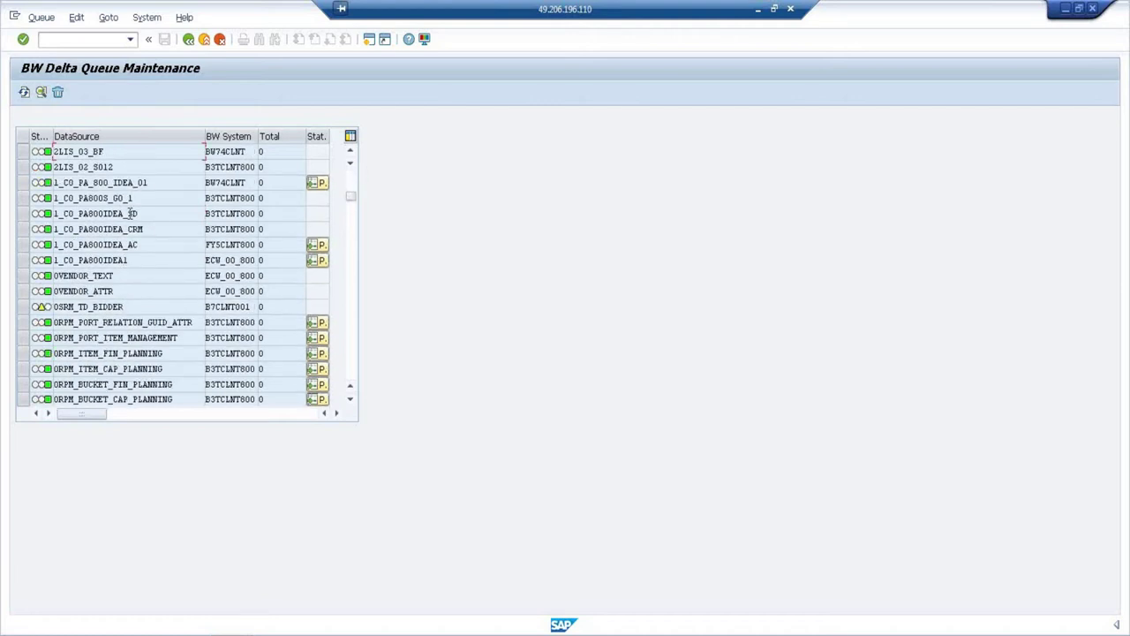
scroll(129, 213, "down", 3)
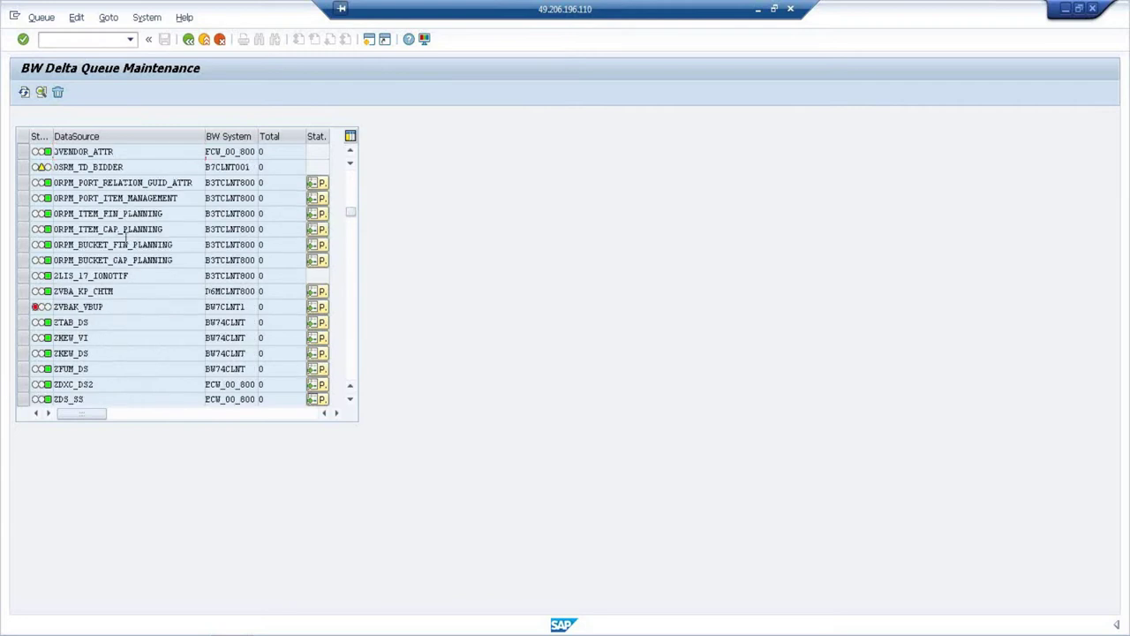
scroll(125, 238, "down", 2)
scroll(125, 243, "up", 7)
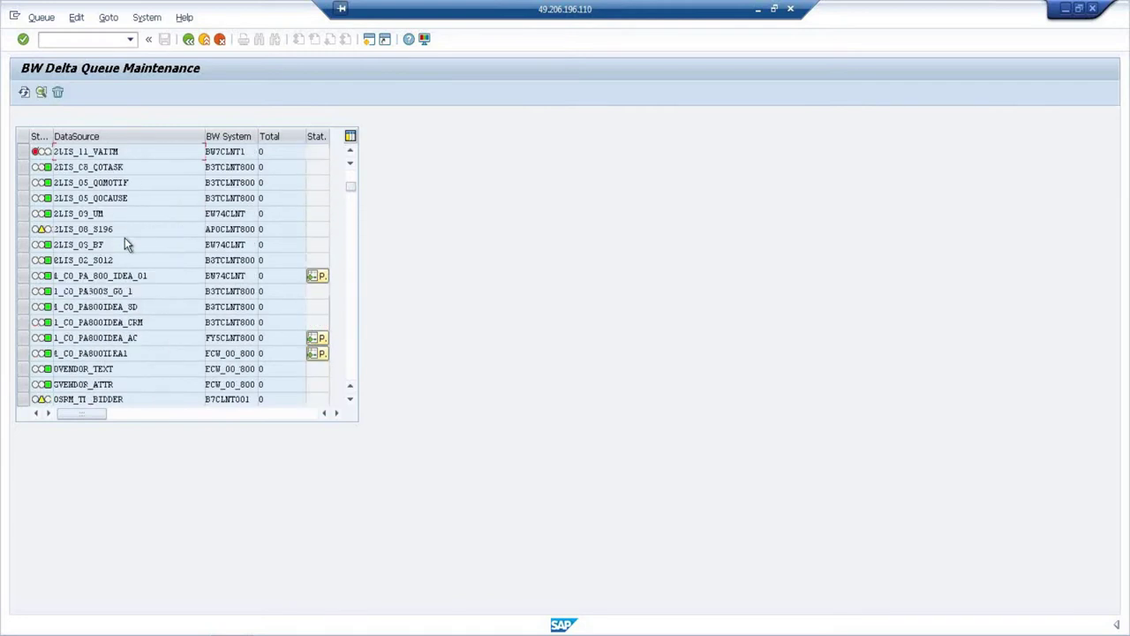
scroll(125, 245, "up", 2)
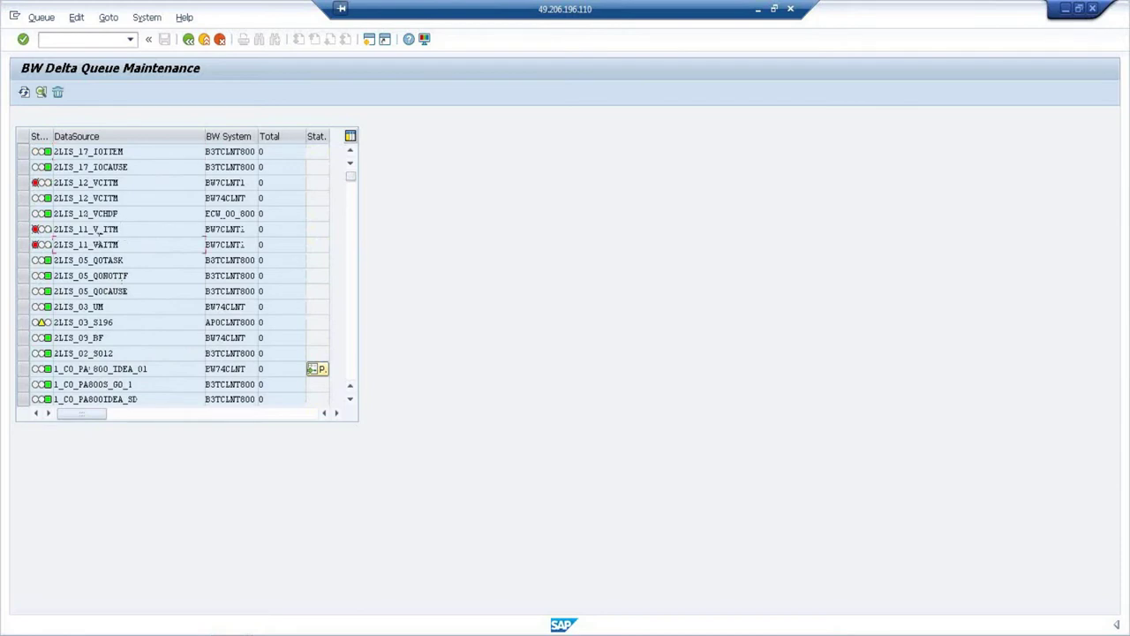
left_click(23, 233)
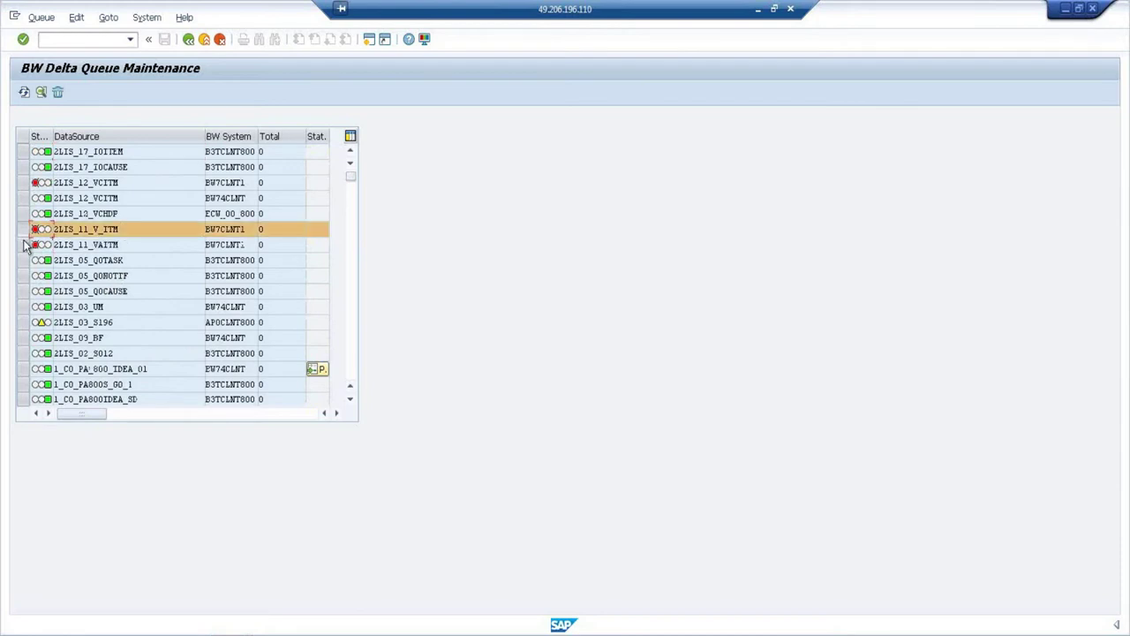
left_click(24, 245)
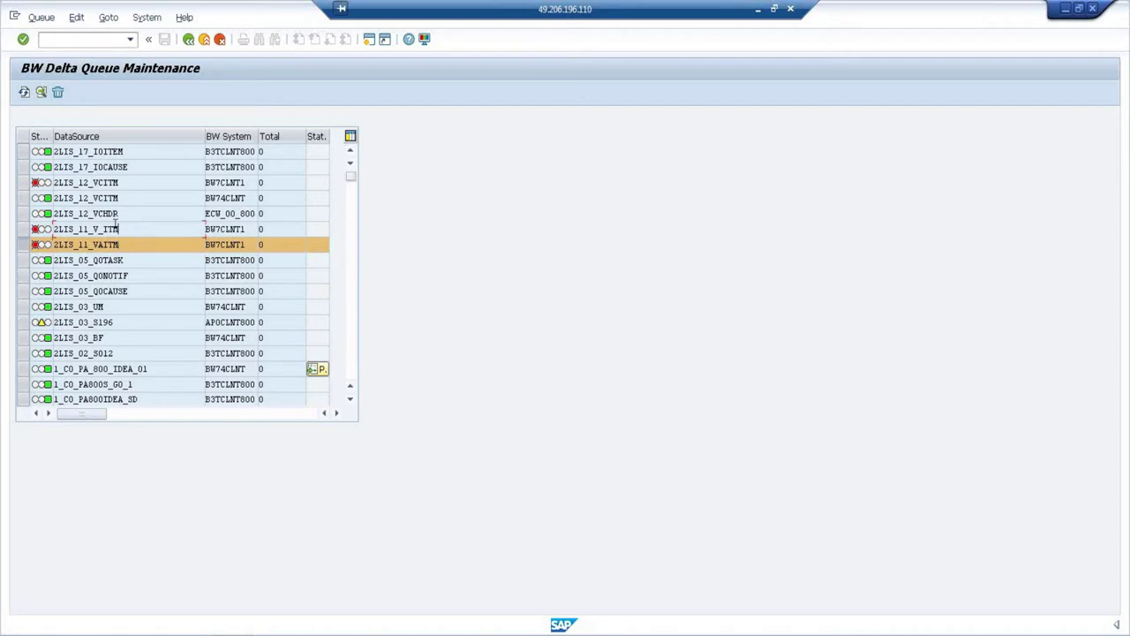
left_click(24, 246)
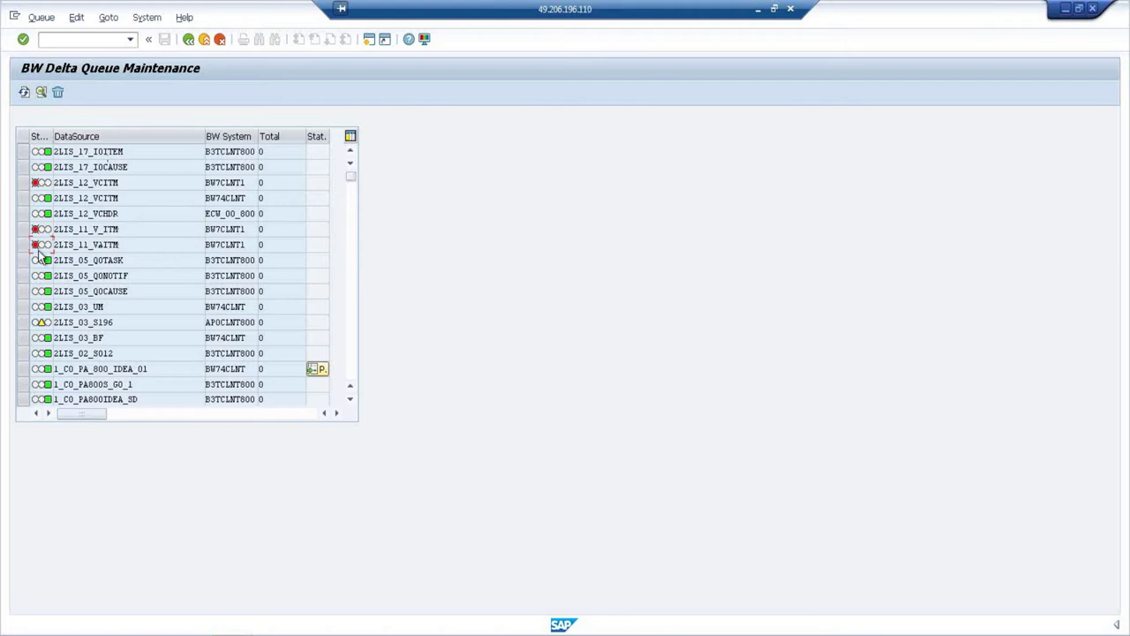
left_click(188, 40)
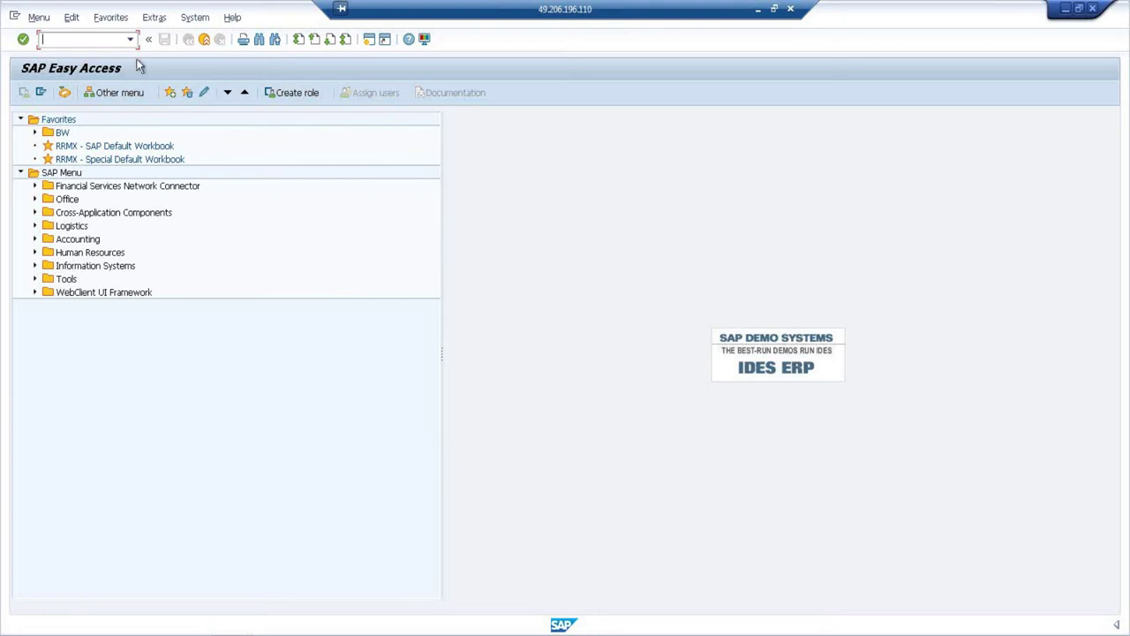
- Show the desktop, open the empty New Text Document in Notepad and enlarge its window
mouse_move(252, 620)
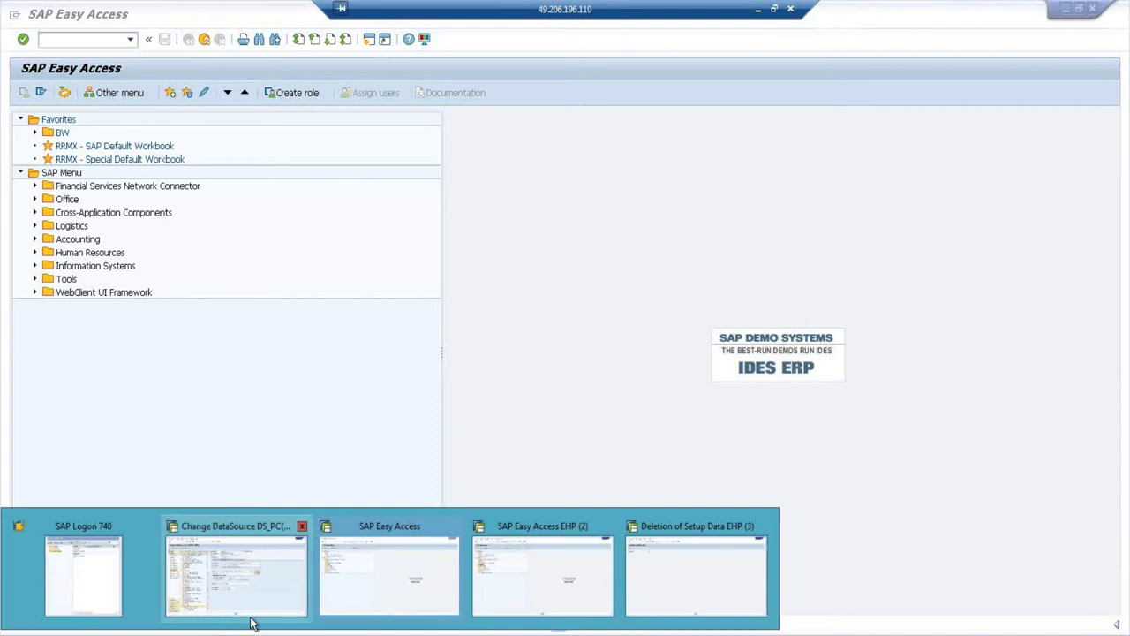
mouse_move(257, 586)
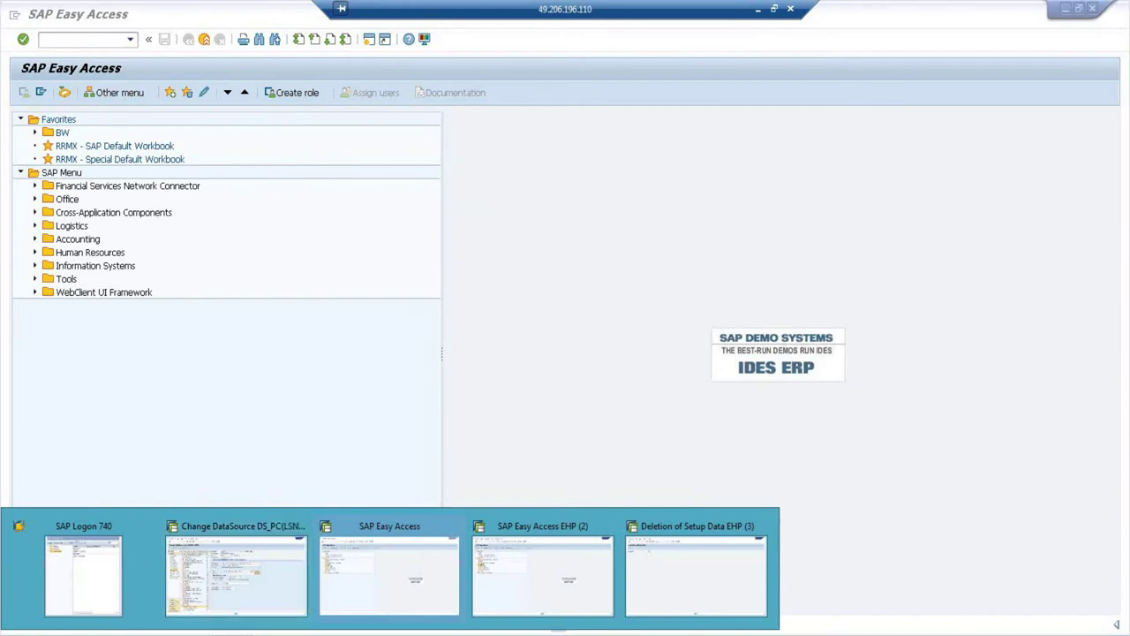
key("super+d")
double_click(344, 349)
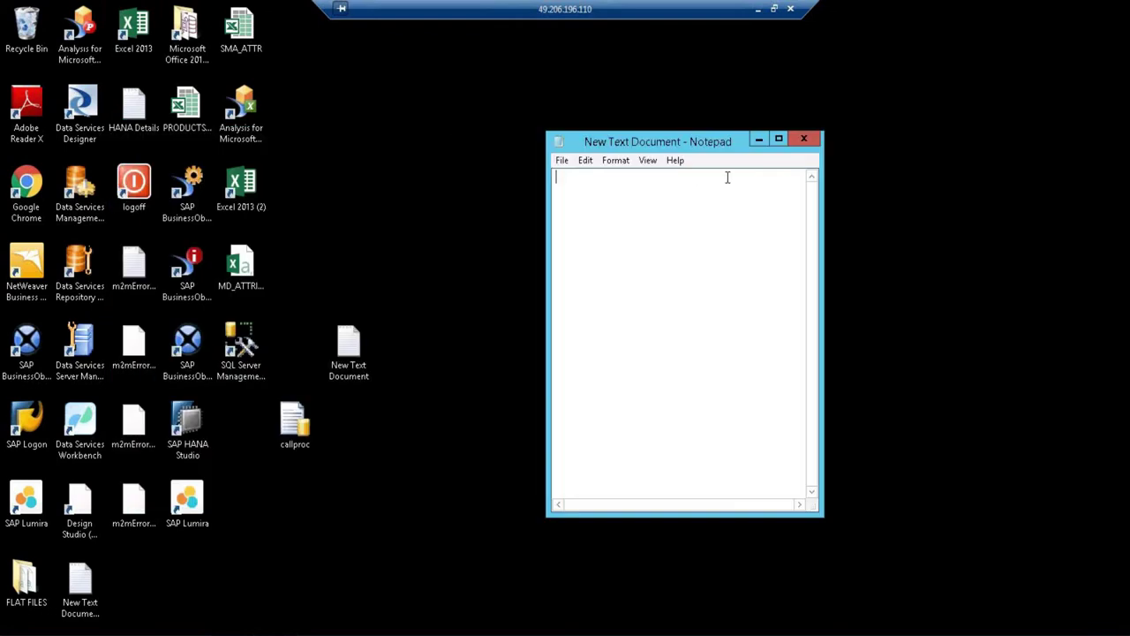
left_click_drag(551, 511, 275, 553)
- Write the first note line, "STEP1 . RSA5 - IDENTIFY DATASOURCE ACTIVATE", and begin a new line
type("S")
type("TF")
type("P1 ")
type(".")
type(" R")
type("SA")
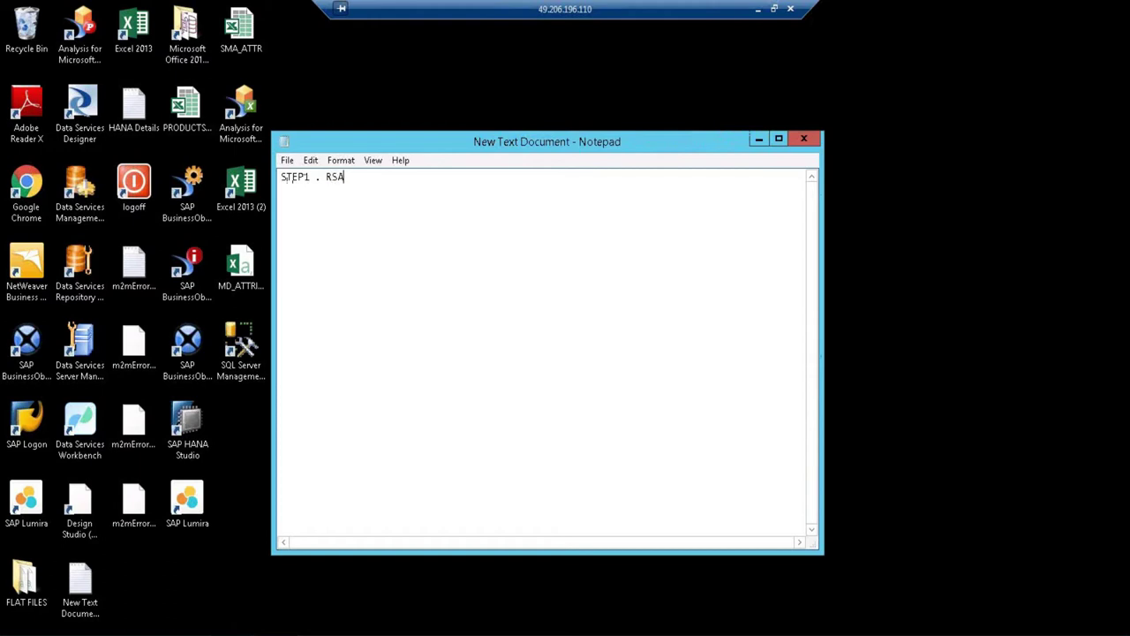
type("5 - IDENTIFY DATASOURCE")
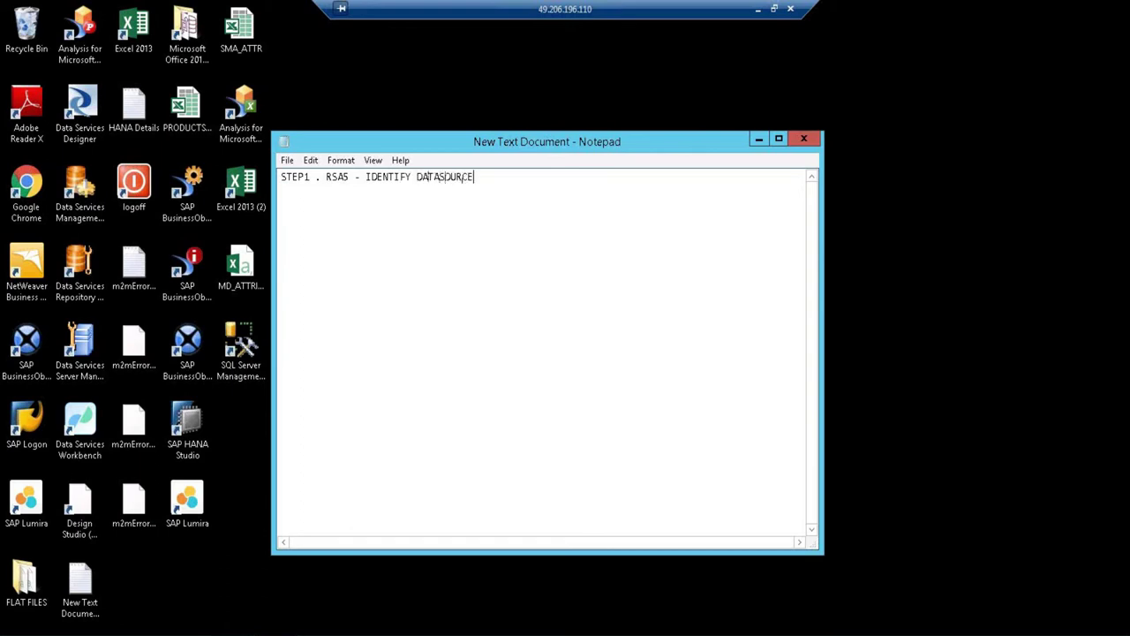
type(" ACTIVATE")
key("Return")
- Add note line "2. CHECK IN RSA6 - POST PROCESSING"
type("2. CHECK IN")
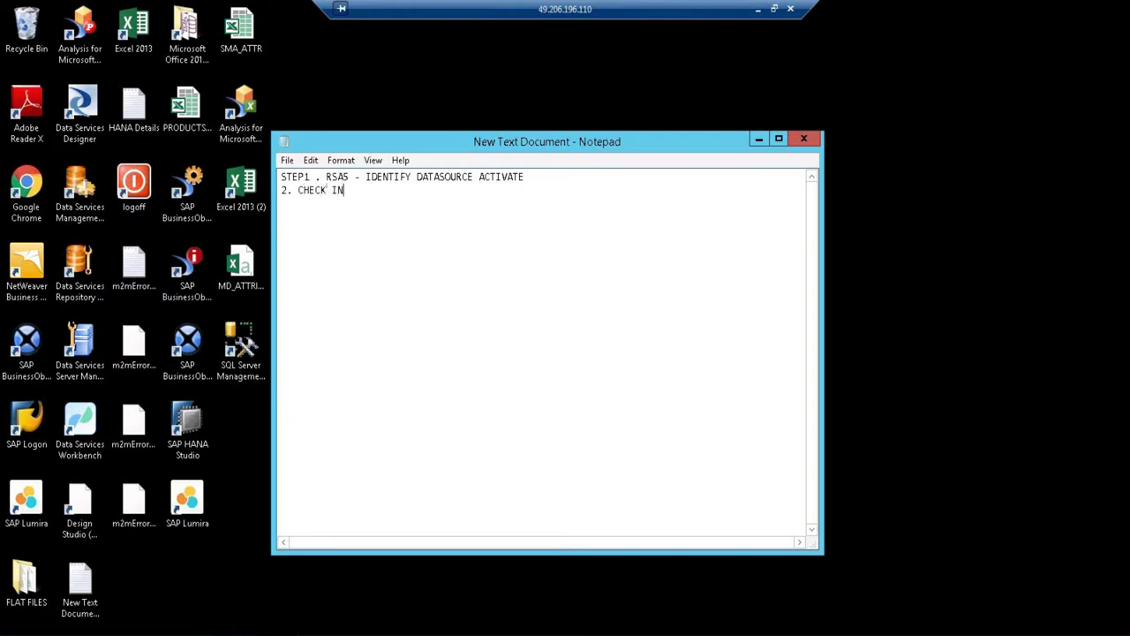
type(" RSA6 - POST PROCESSING")
key("Return")
- Add line "3.LBWE - DO ENHANCEMENTS FOR DATASOUCE - SAVE - CHANGE UPDATE MODE" and start line 4 with "CHECK IN RSA3"
type("3")
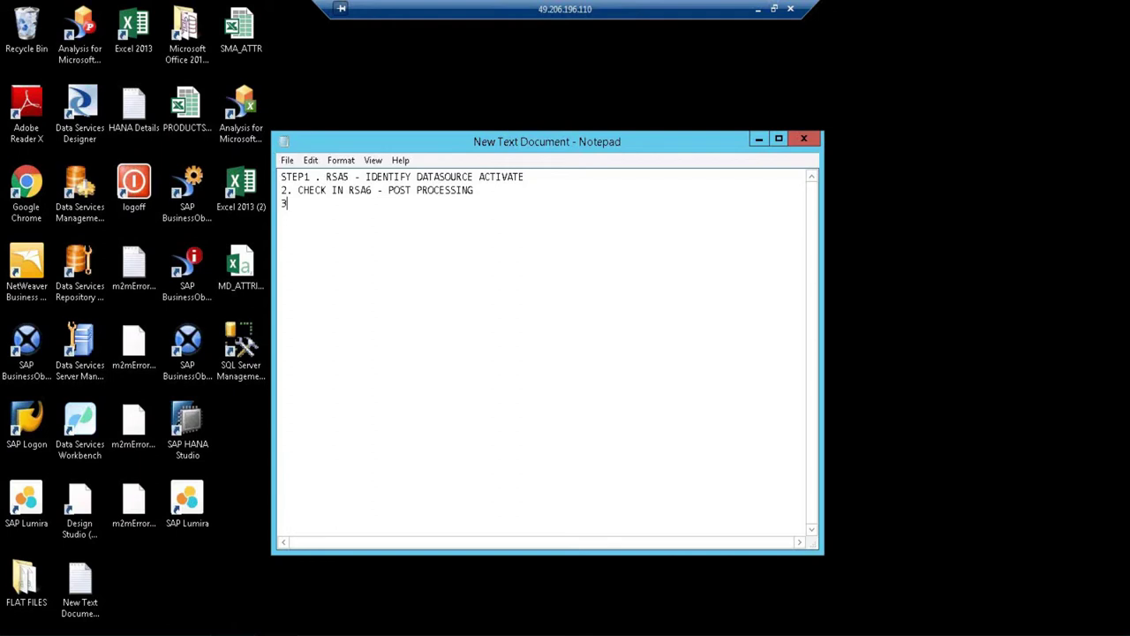
type(".LBWE - DO ENHANCEMENTS FOR DATASOUCEI -")
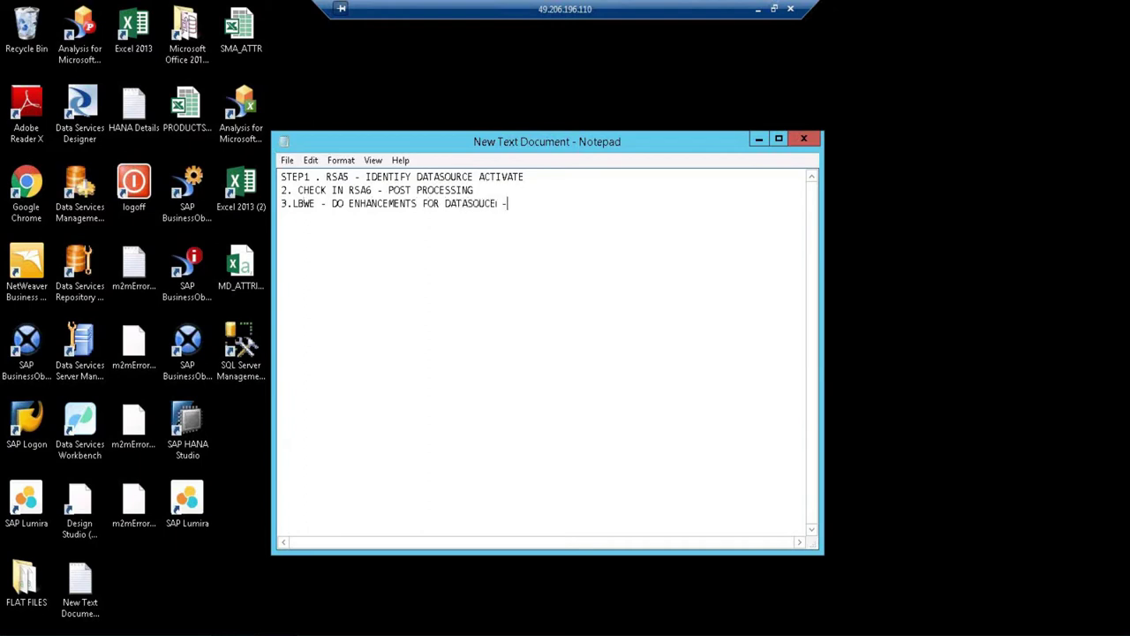
type(" SALVE")
key("Return")
key("BackSpace")
key("BackSpace")
key("BackSpace")
key("BackSpace")
type("VE - CHANGE UPDATE ")
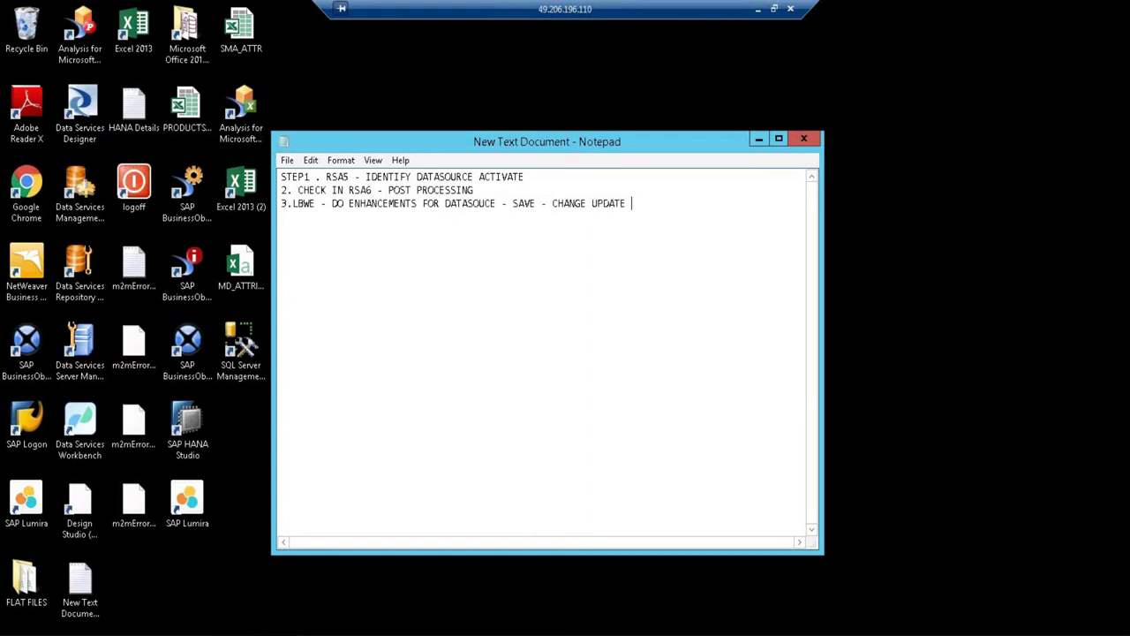
type("MODE 4. CHECK IN RSA3")
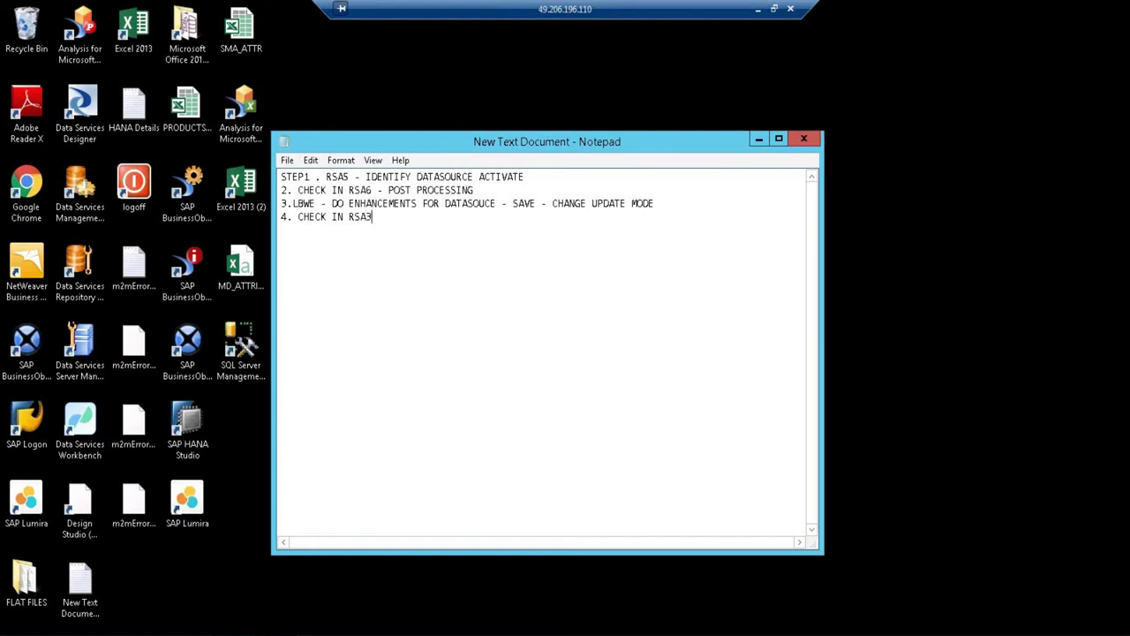
- Complete line 4 with "- IF RECORDS FOUND" and add line "5. DELETE DATA IN SETUP TABLE - LBWG"
type(" - IF RECORDS FOUND.")
key("Return")
type("5. DELETE DATA IN ")
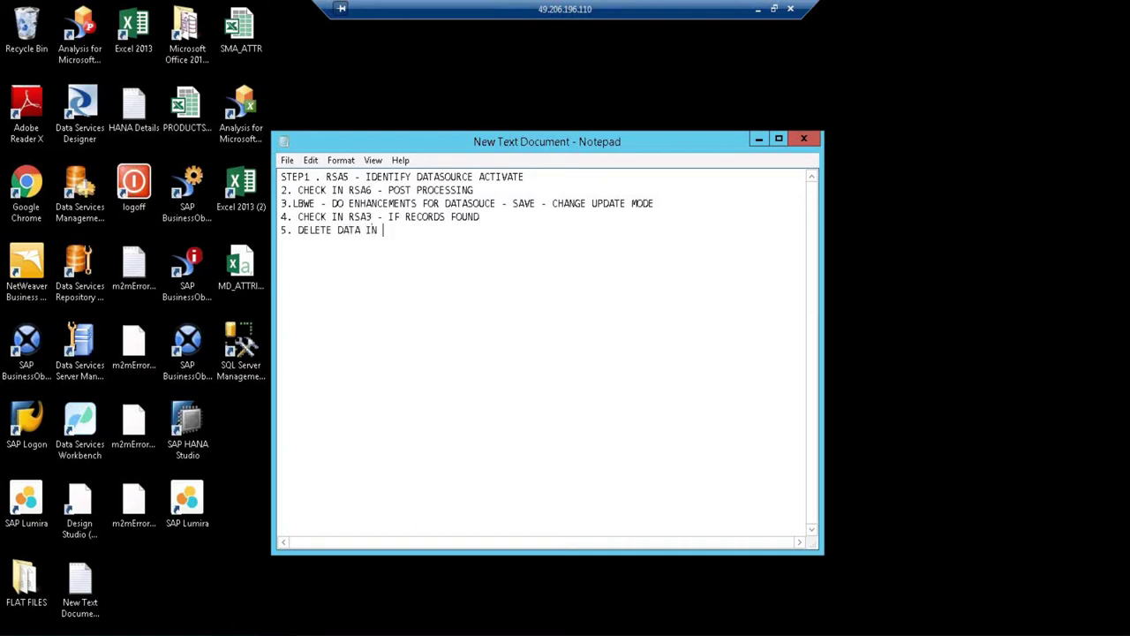
type("SETP")
key("BackSpace")
type("UP TABLE - LBWG , SE14")
key("BackSpace")
key("BackSpace")
key("BackSpace")
key("BackSpace")
key("BackSpace")
key("BackSpace")
key("BackSpace")
key("Return")
- Add note line "6. FILL UP SETP UP TABLE - SBIW - DATA SOUCE - 11"
type("6. FILL UP SETP UP DAT")
key("BackSpace")
key("BackSpace")
key("BackSpace")
type("TABLE - L")
key("BackSpace")
type("SBI")
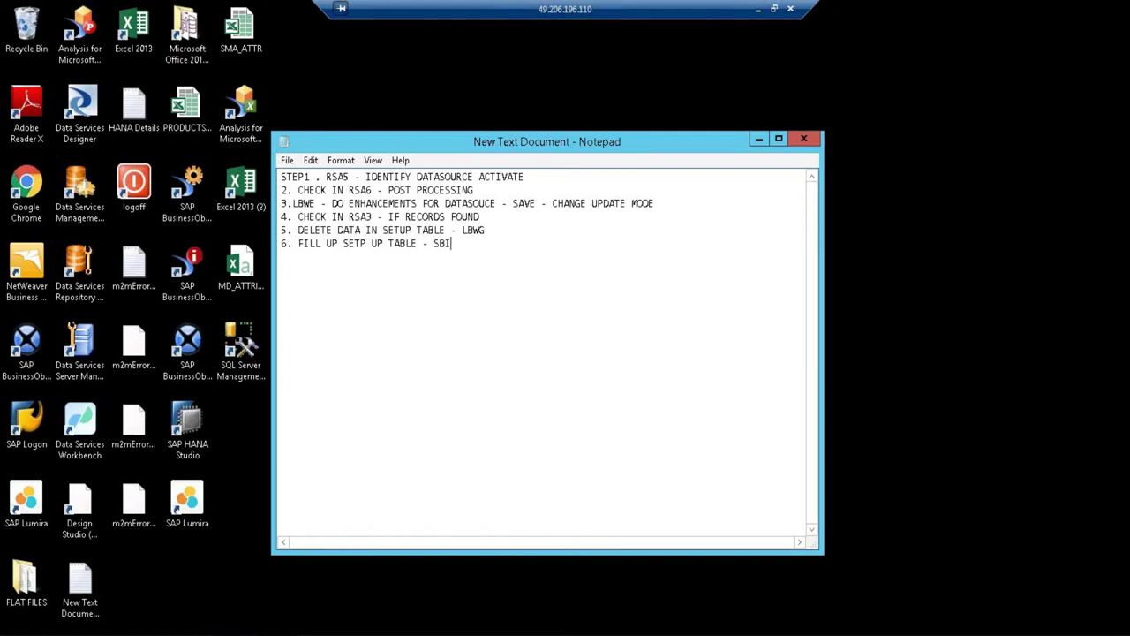
type("W - DAOUC")
key("BackSpace")
key("BackSpace")
key("BackSpace")
type("A SOUCE - 11")
key("Return")
- Add line "7.RSA3" and, below a blank line, a "LOG ON TO BW" section beginning with "1.RSDS"
type("RSA")
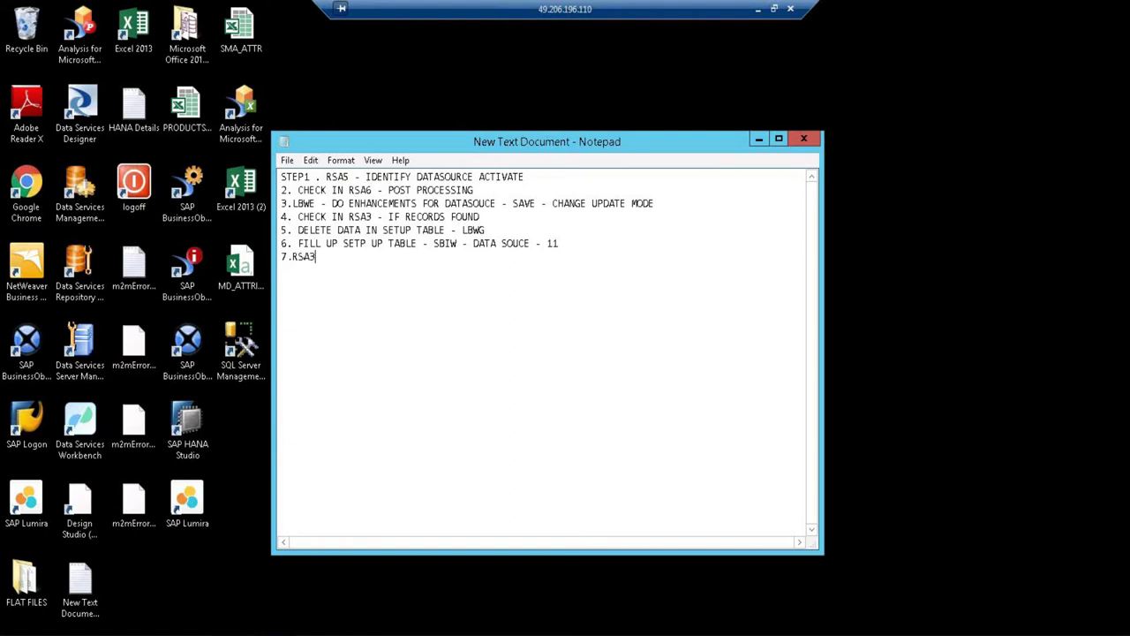
type("ONG ON")
key("BackSpace")
key("BackSpace")
key("BackSpace")
key("BackSpace")
key("BackSpace")
key("BackSpace")
type("OG ON TO BW")
key("Return")
type("1.RSDS 2")
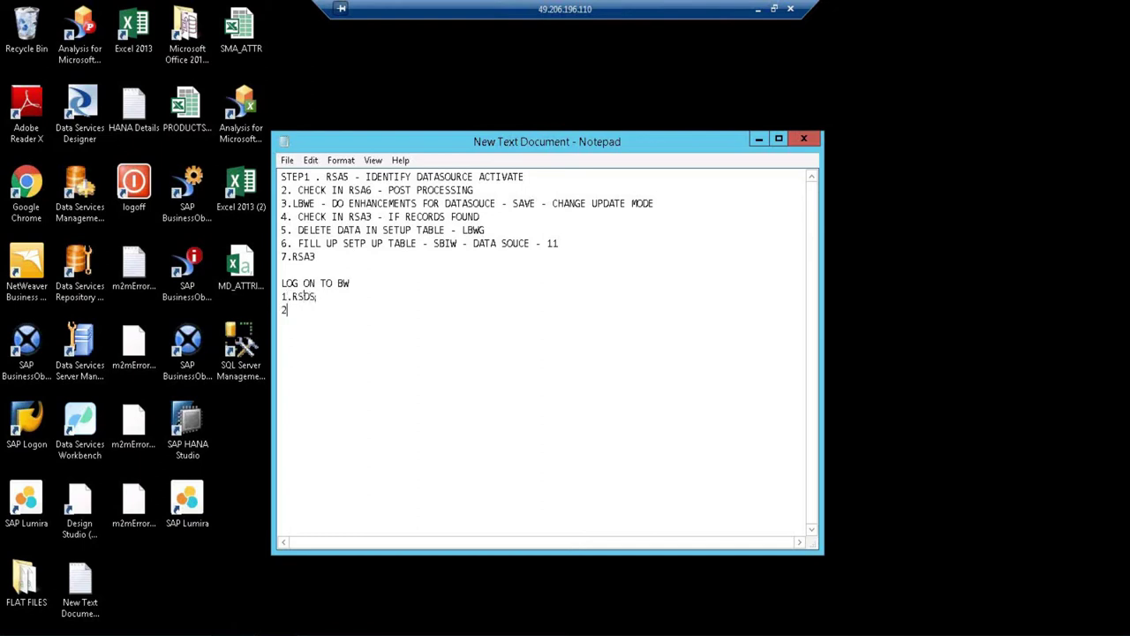
- Add "2.ACTIVATE DATA SOUCE" to the LOG ON TO BW section and begin line 3
type(".ACTIVATE DT")
key("BackSpace")
type("ATA SOUCE 3.")
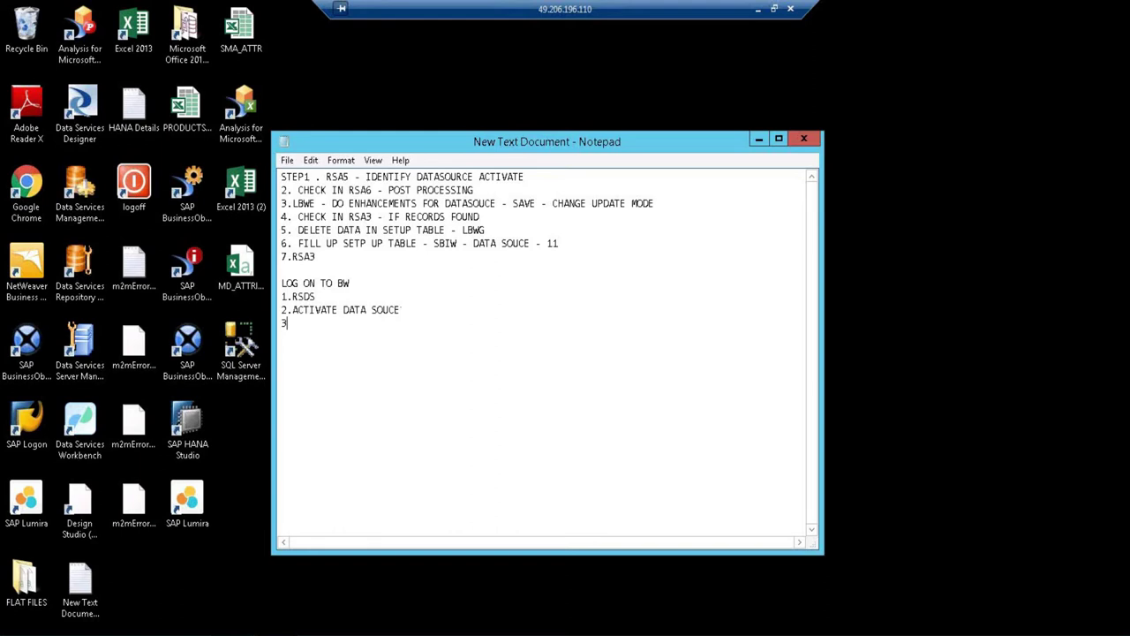
- Write BW line 3 as "RSORBCT - BUSINESS CONTENT - IDENTIFY SUITABLE DATA TARGET FOR YOUR DATASOUCE" and start line 4 with "INSTALL YOUR DATA"
type(" RSORBCT - BUSINESS CONENT")
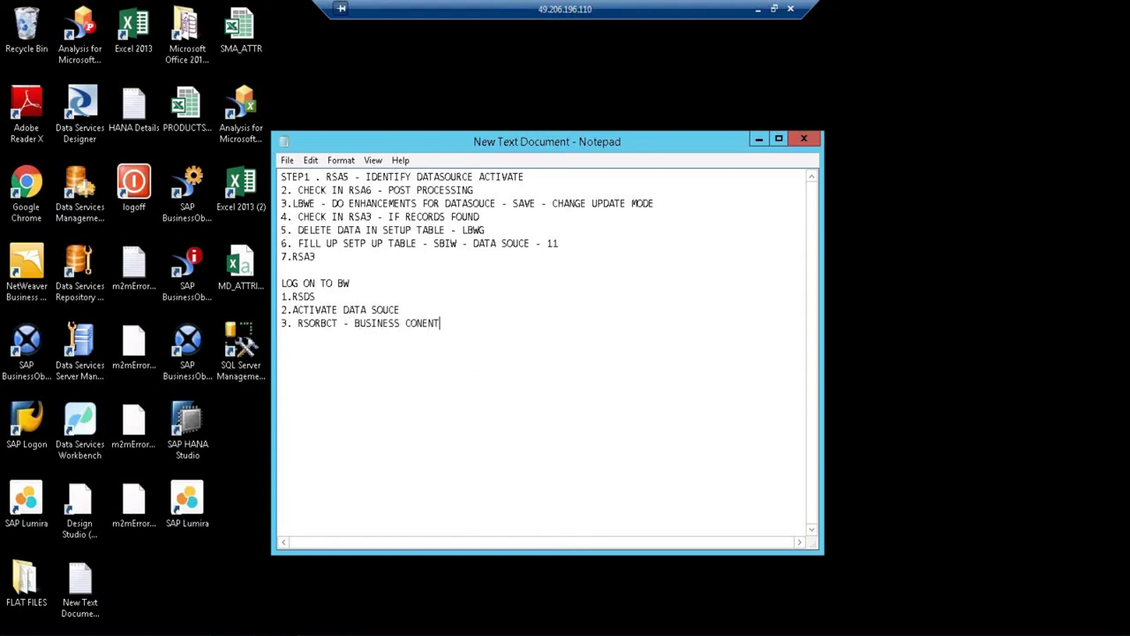
key("BackSpace")
type("ENT DA")
key("BackSpace")
key("BackSpace")
type("- IDENTIFY SUITABLE DAT")
key("BackSpace")
type("DATA TAB")
key("BackSpace")
key("BackSpace")
type("A")
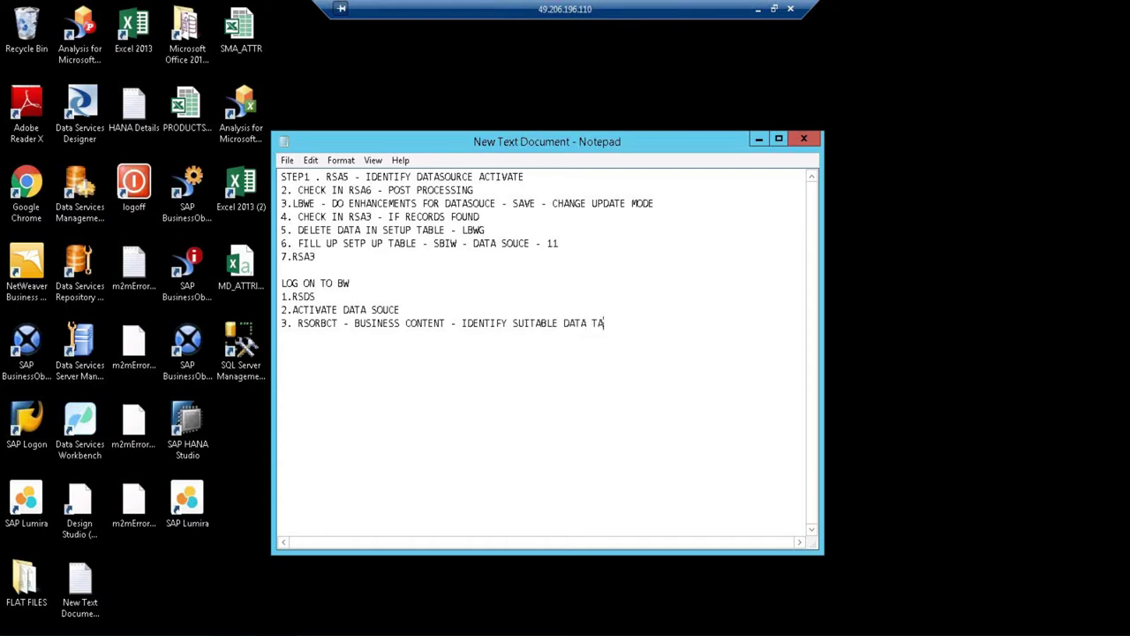
type("RGET FOR YOUR DATAS")
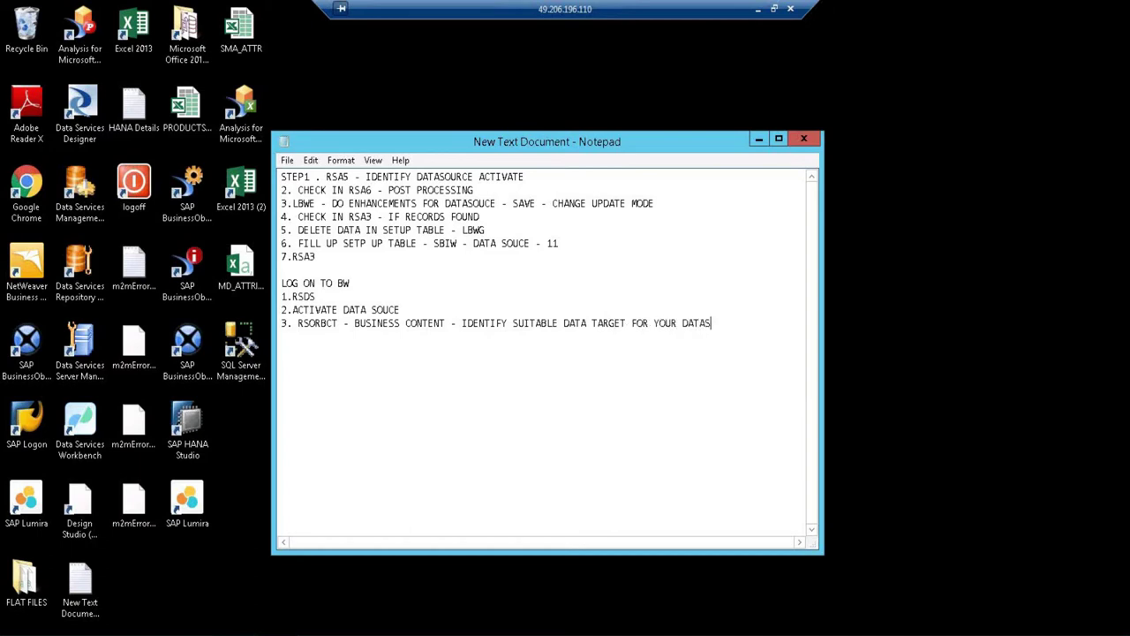
type("OUCE 4. INSTALL YOUR DATA ")
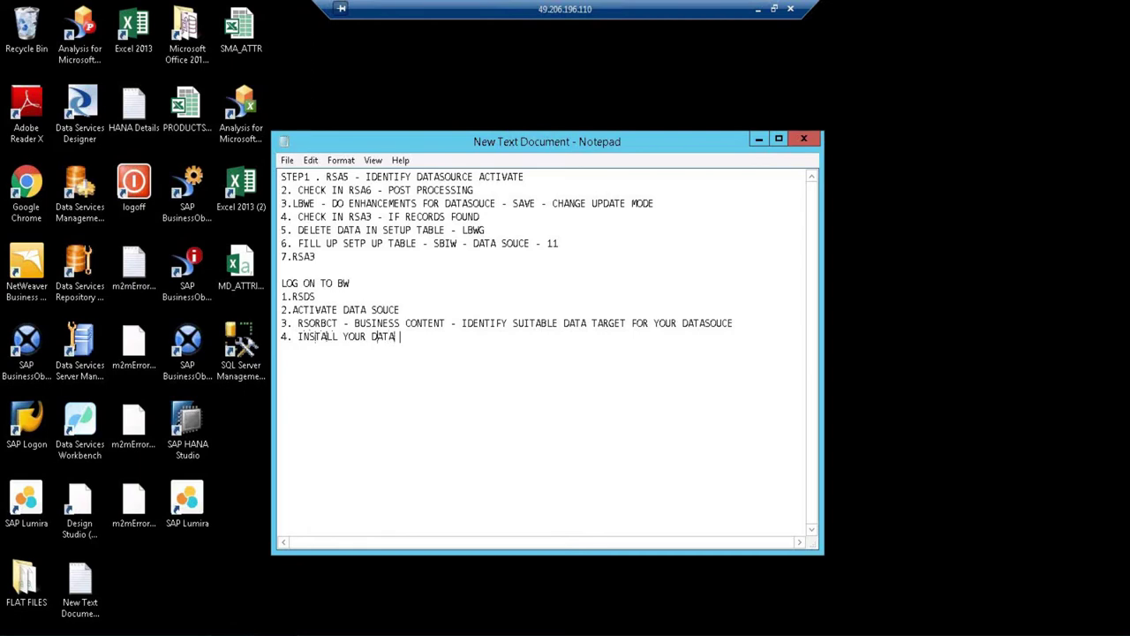
- Complete BW line 4 with "TARGET" and add line "5. MODLEING SCREEN - CREATE TRANSFORMATION,IP, DTP"
type("TARGET")
key("Return")
type("5. MODLEING SCREEN - CREATE T")
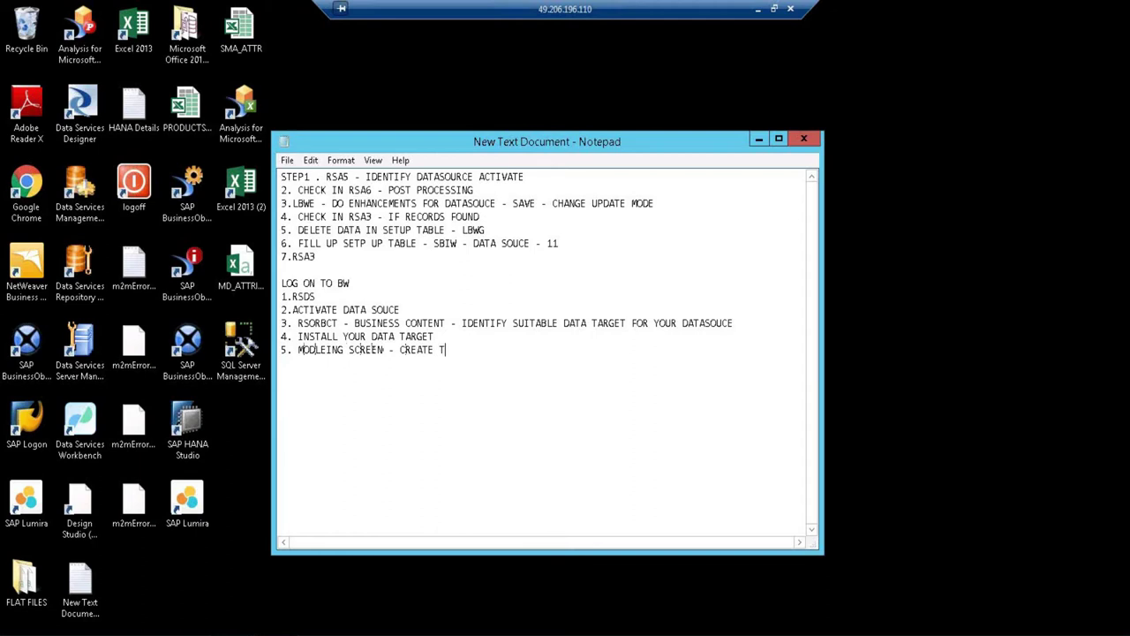
type("RANSFORMATION,I")
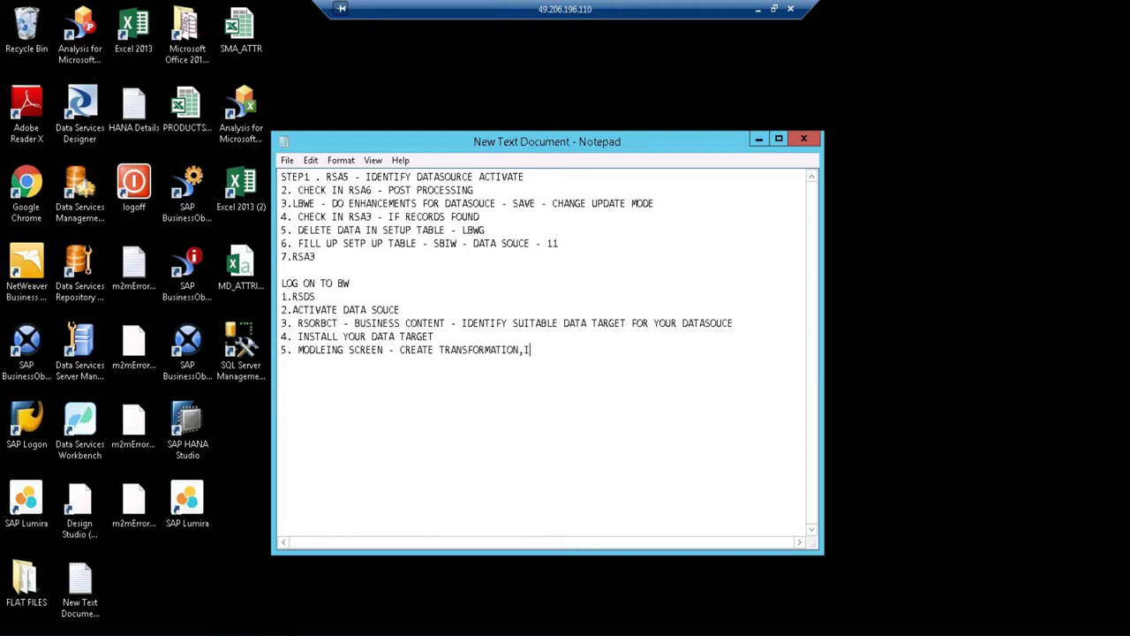
type("P, DTP")
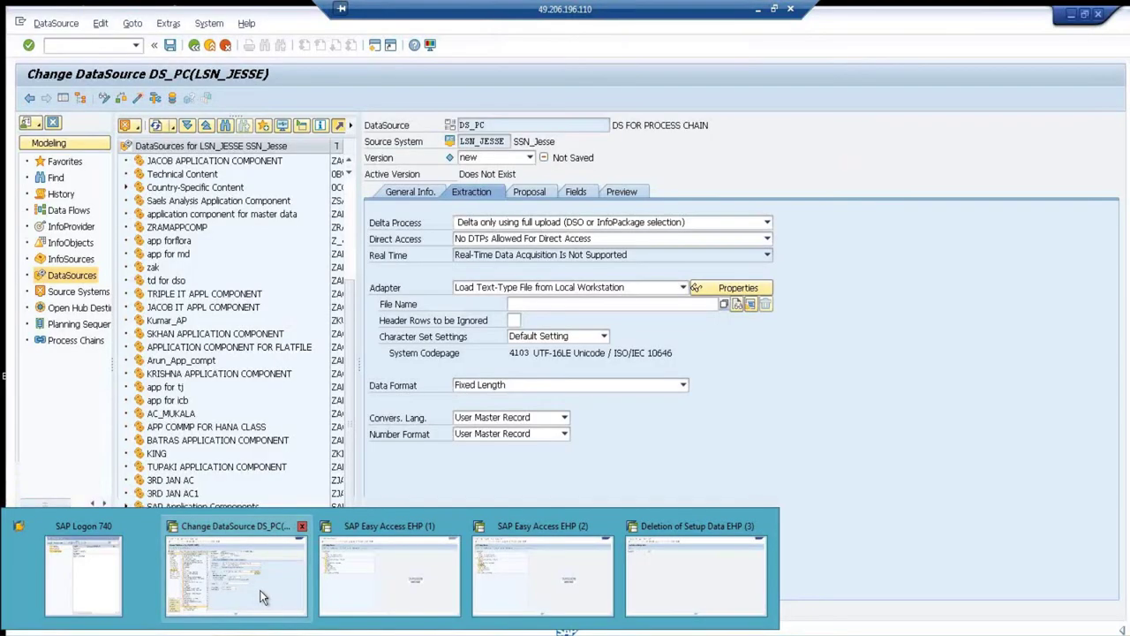
- Switch to the SAP BW session showing Change DataSource DS_PC, leave that screen and open transaction RSDS
left_click(260, 597)
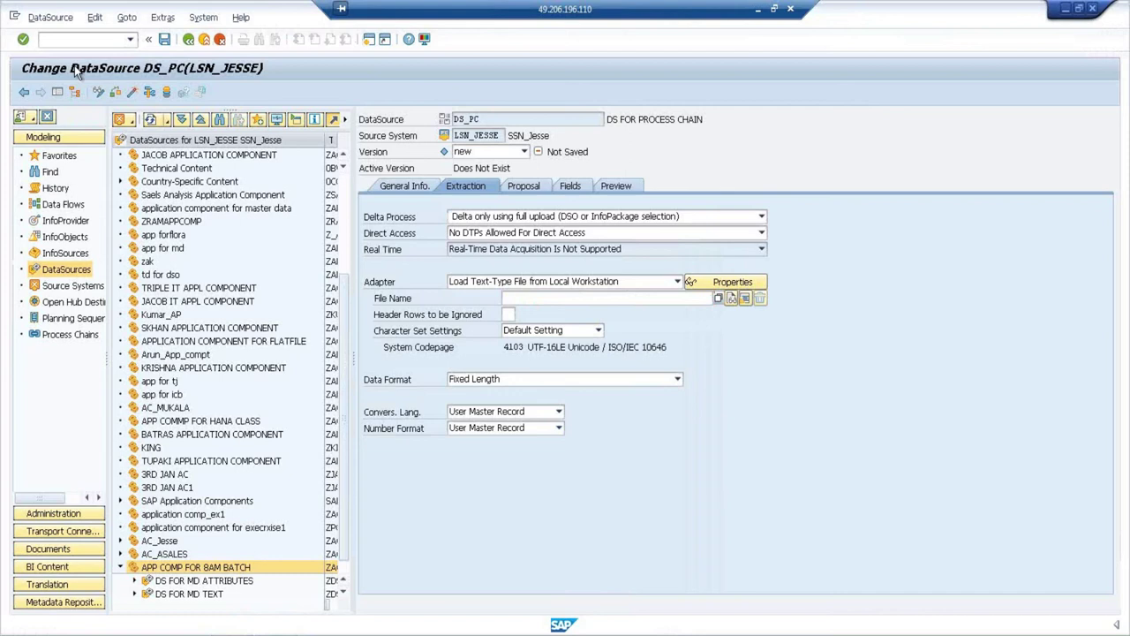
key("F3")
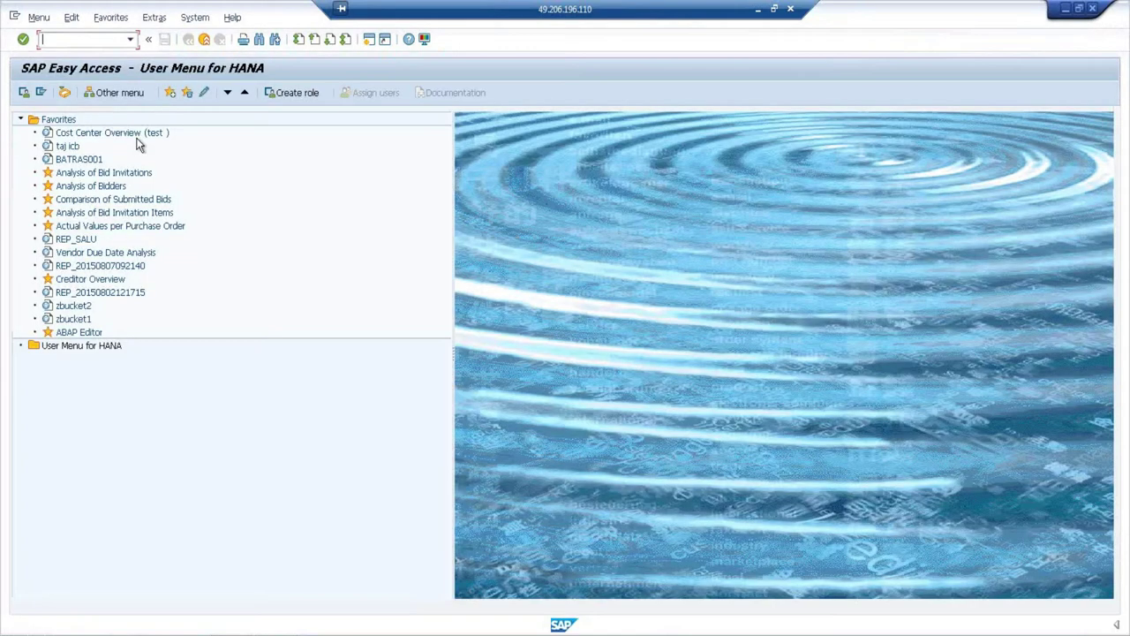
type("RSDS")
key("Return")
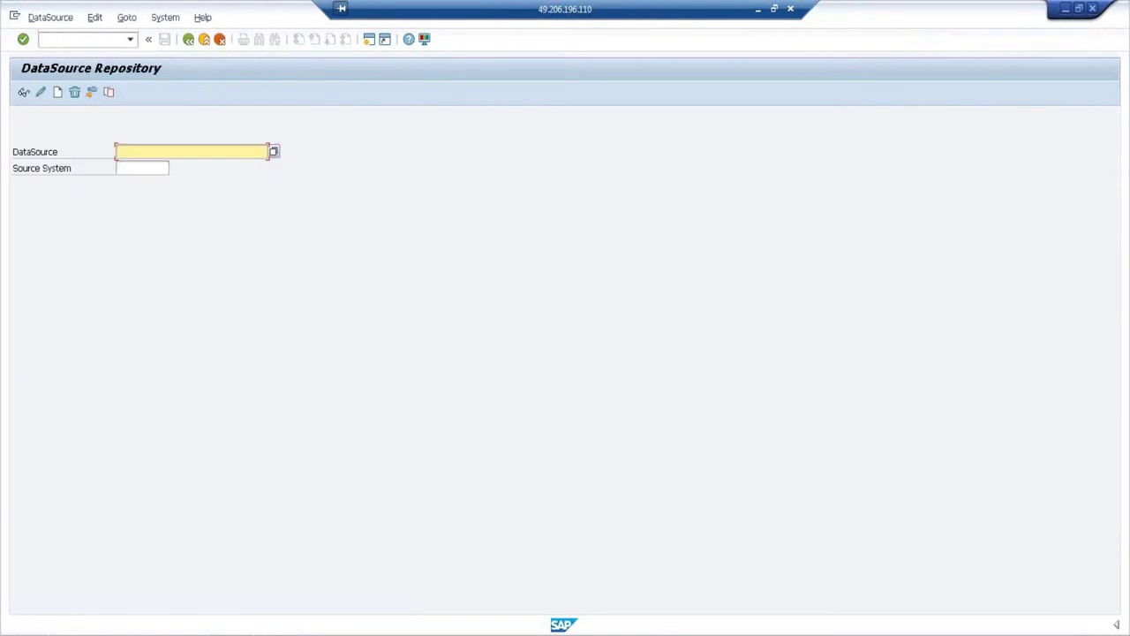
- Close the Deletion of Setup Data session and SAP Easy Access EHP (1), and return to the DataSource Repository session
left_click(415, 630)
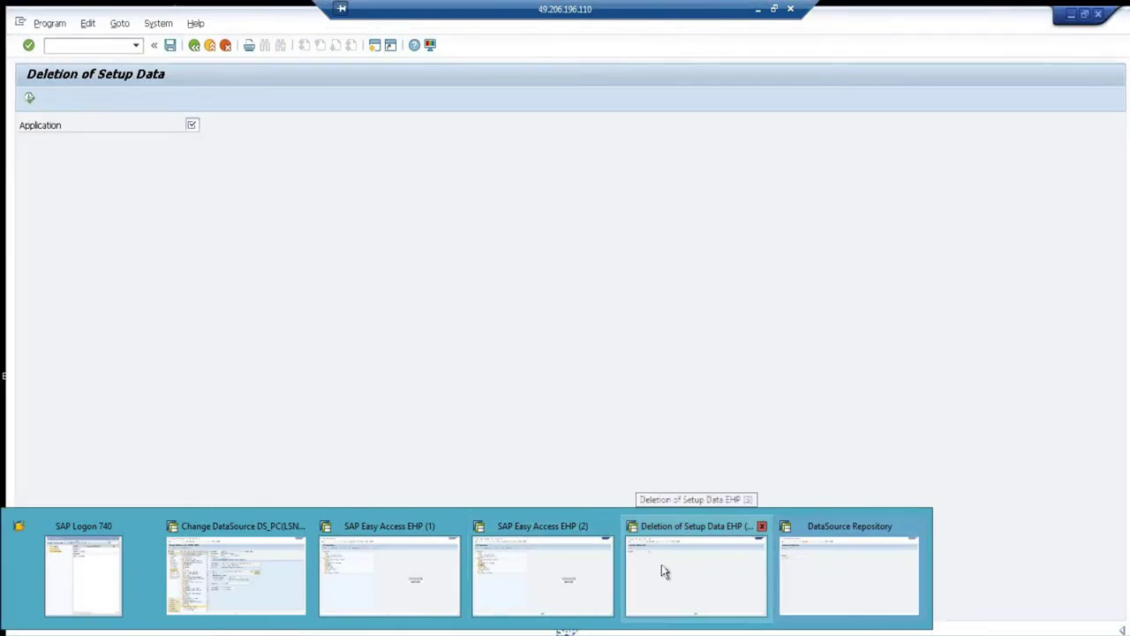
left_click(693, 574)
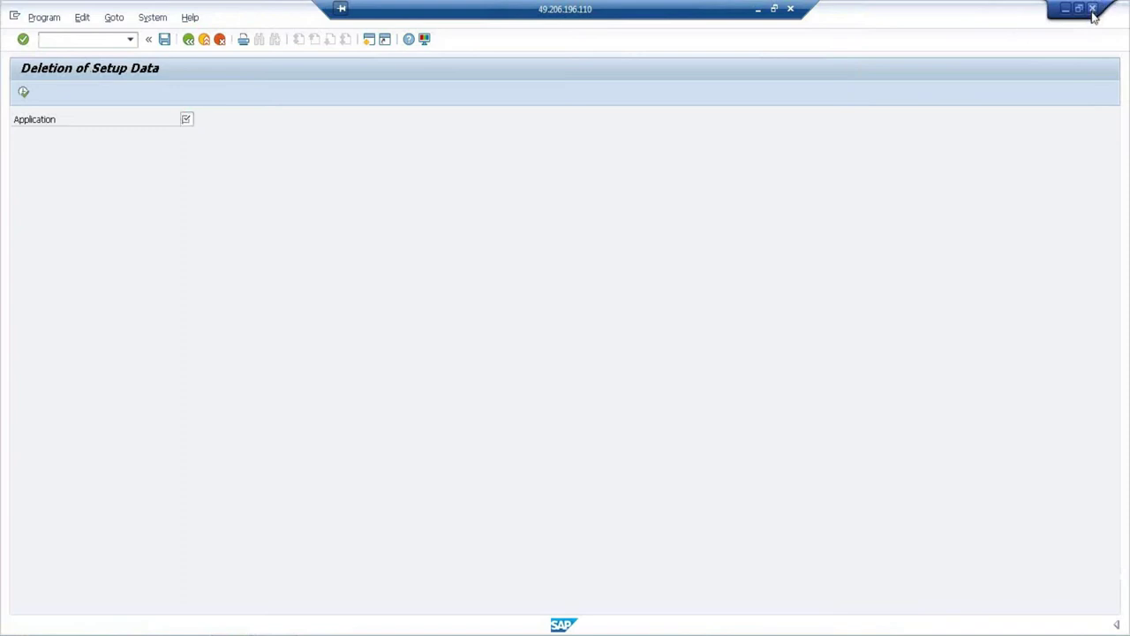
left_click(1093, 9)
left_click(689, 574)
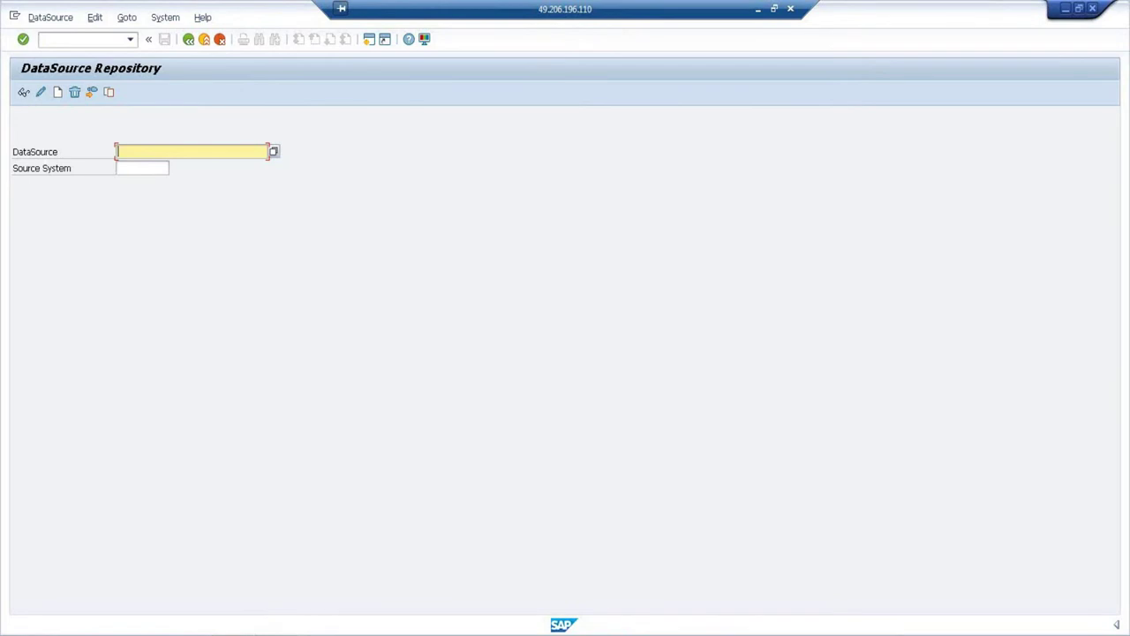
mouse_move(308, 608)
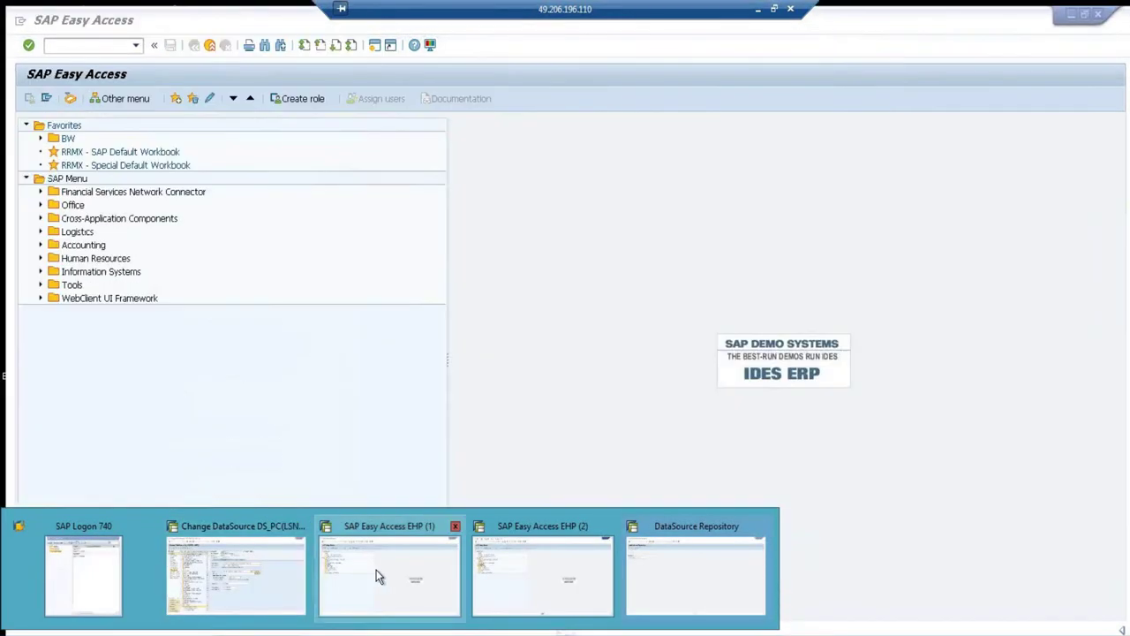
left_click(455, 526)
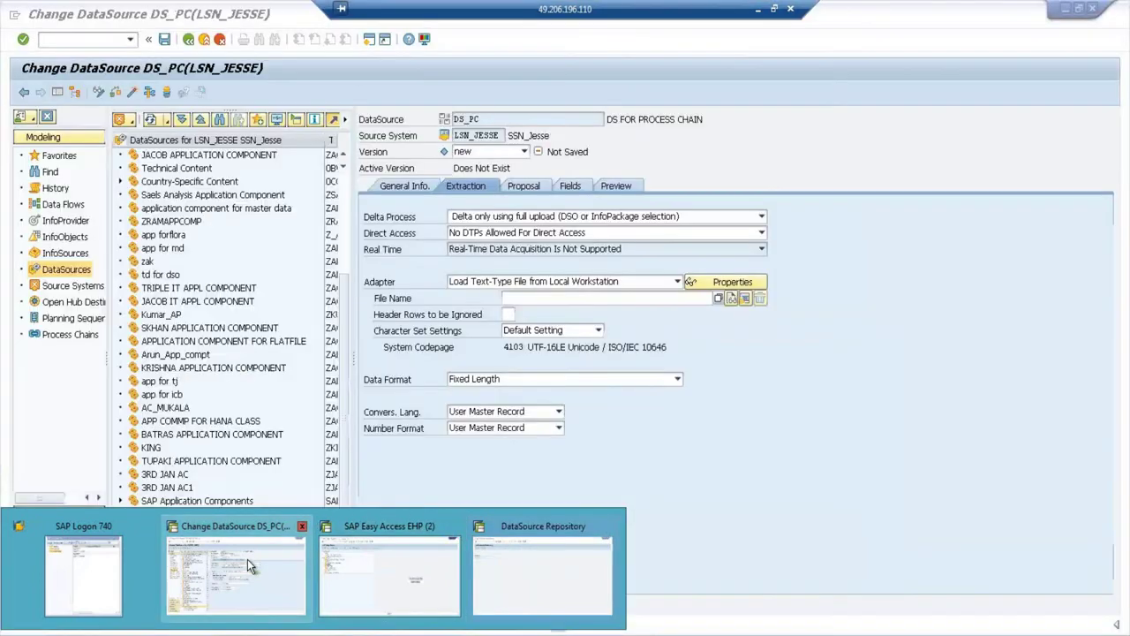
left_click(517, 568)
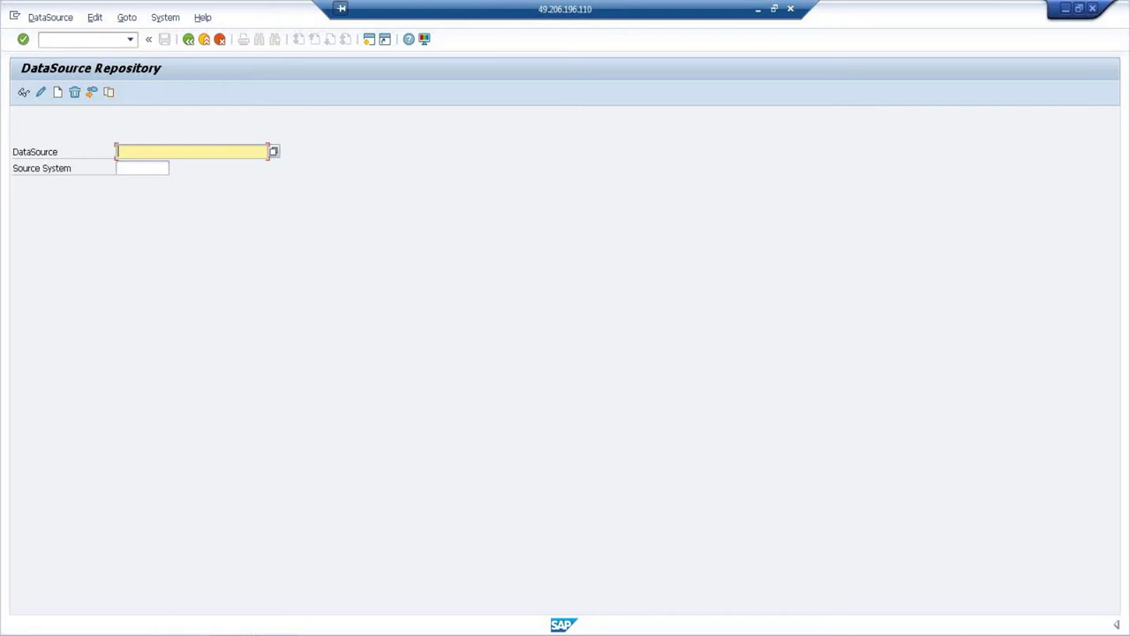
- Switch to the remaining SAP Easy Access EHP session and open transaction RSA3 for DataSource 2LIS_11_VAHDR
left_click(388, 580)
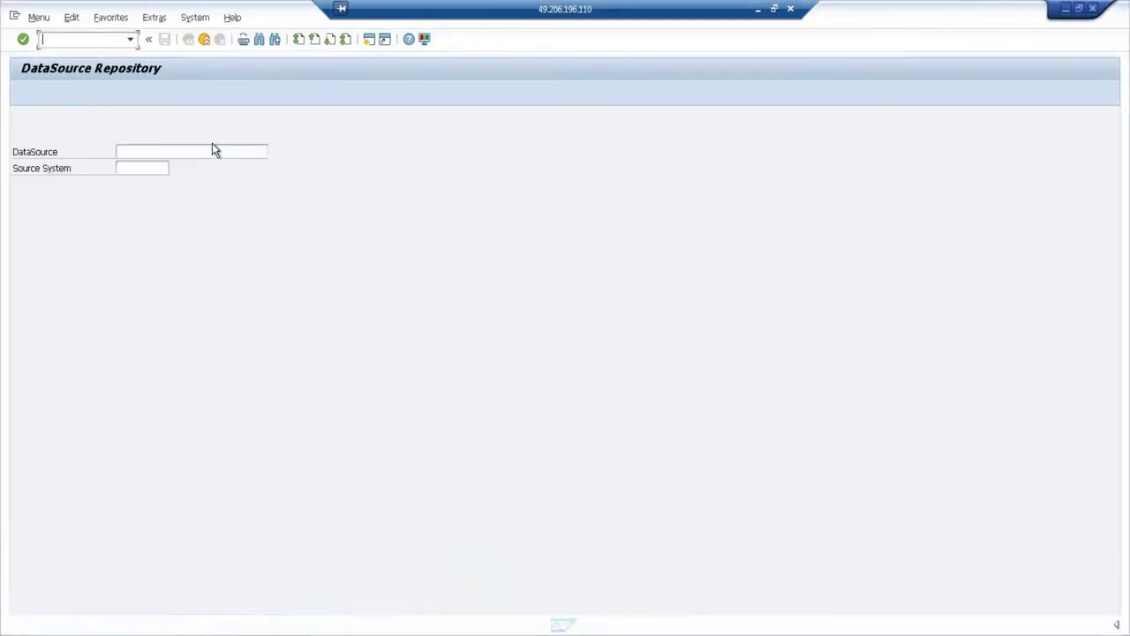
type("RSA")
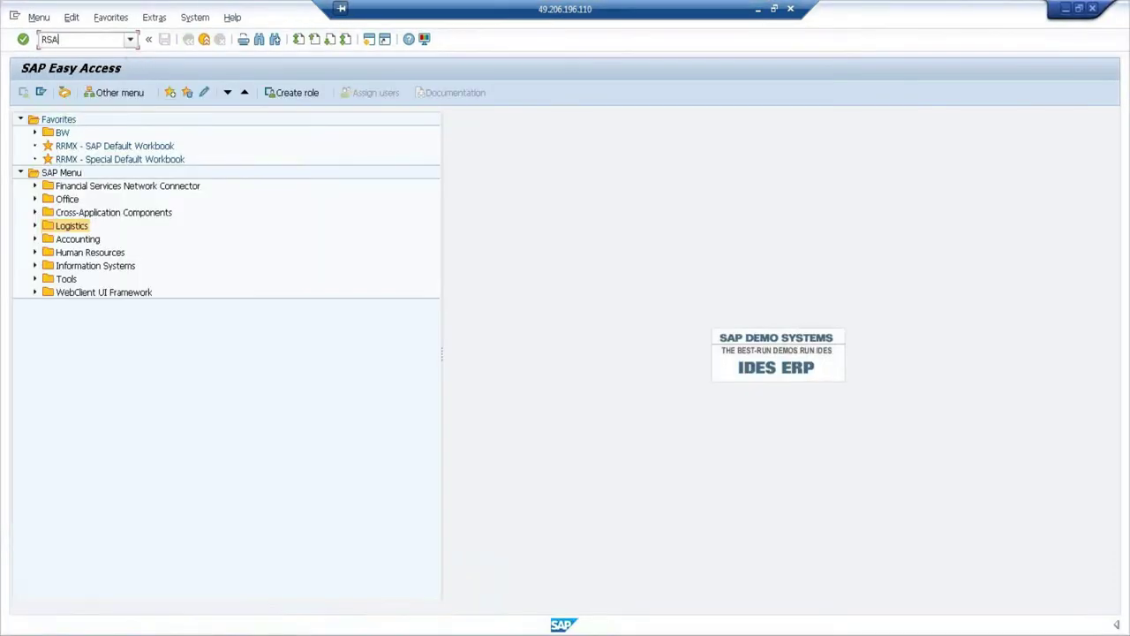
type("3")
key("Return")
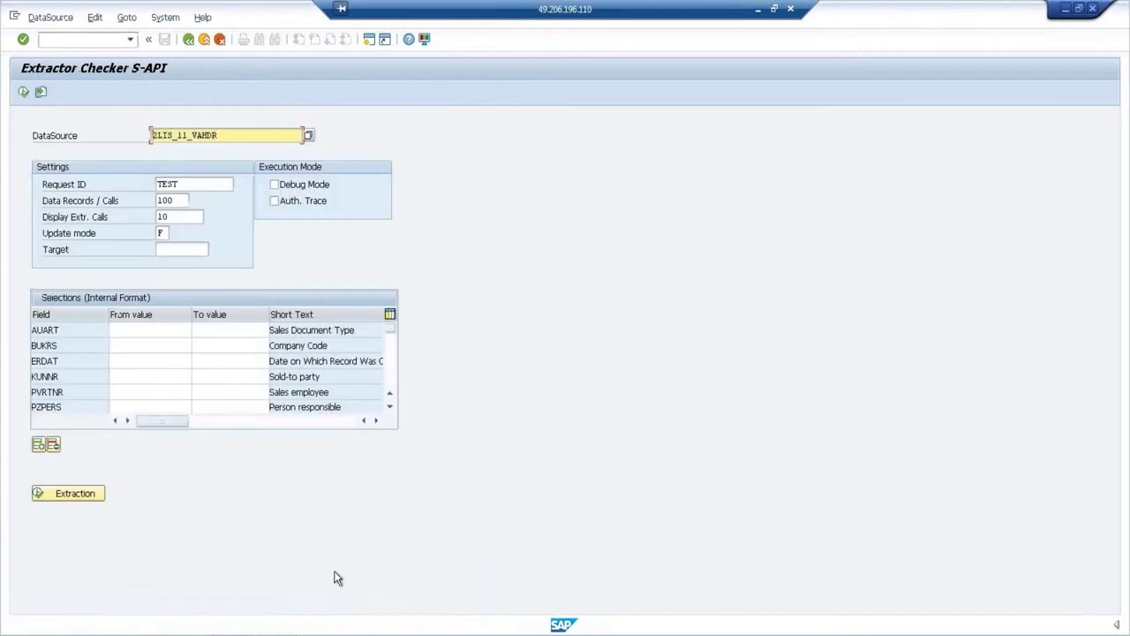
- Return to the DataSource Repository session and enter 2LIS_11_VAHDR as the DataSource
left_click(247, 632)
left_click(491, 573)
type("2LIS_11_VAHDR")
key("Tab")
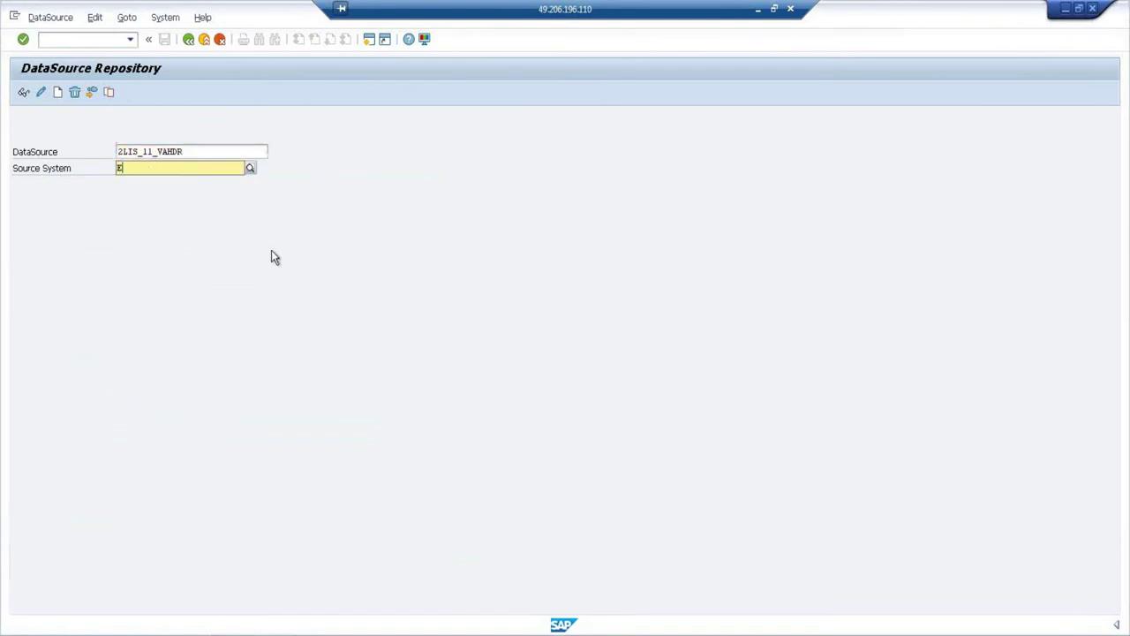
- Choose ECW_00_800 (EHP Client 800) as the source system and replicate the DataSource
left_click(252, 168)
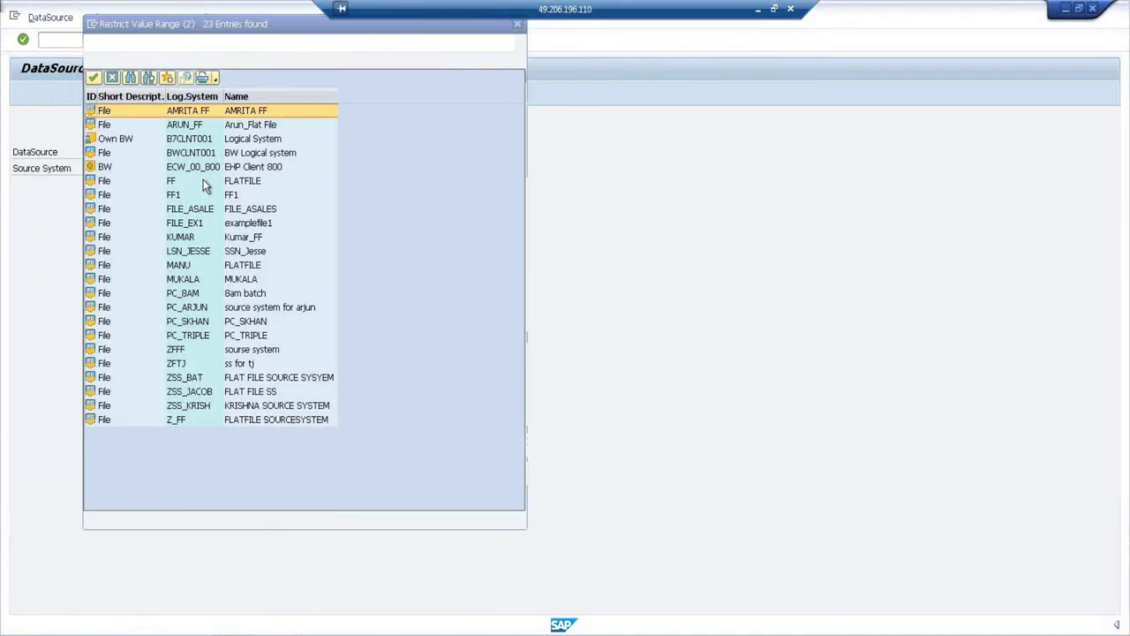
left_click(252, 168)
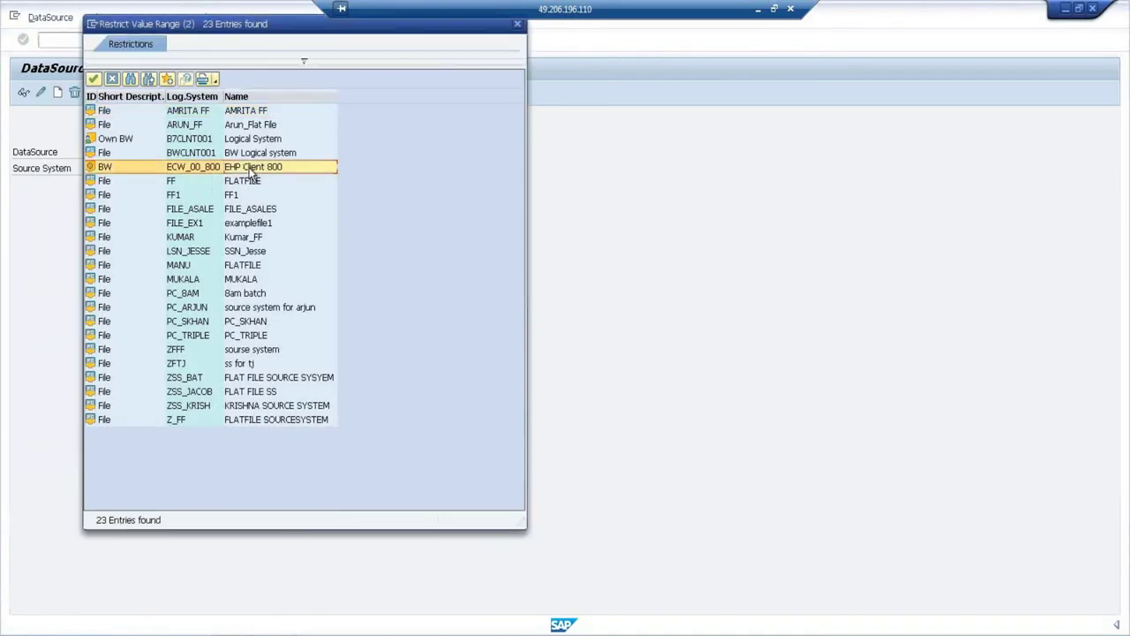
left_click(251, 173)
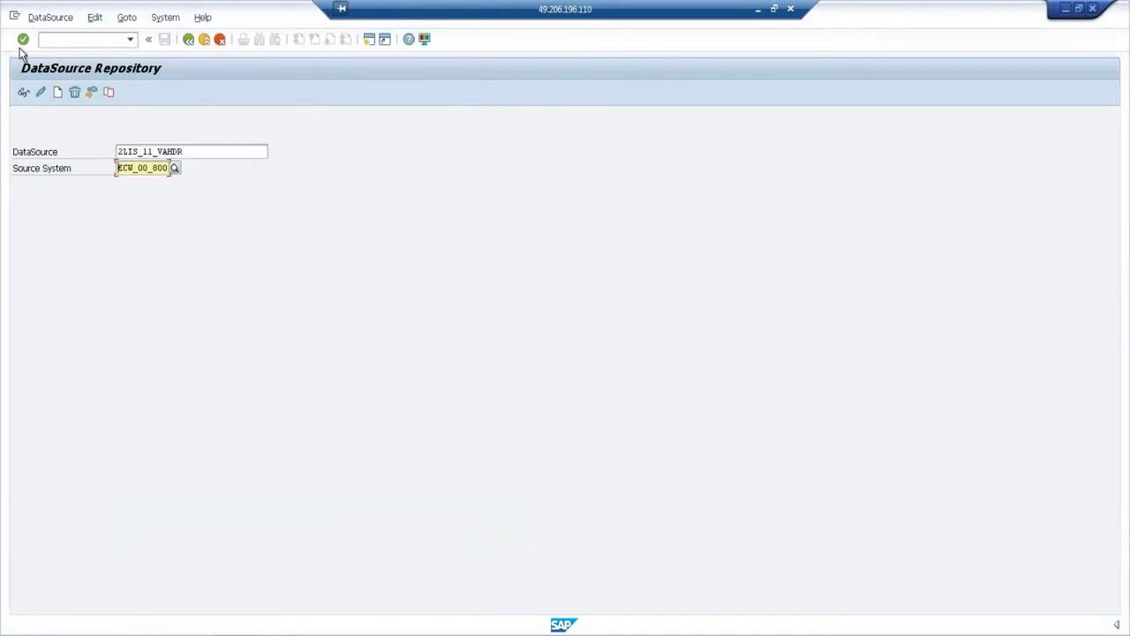
left_click(48, 17)
left_click(71, 117)
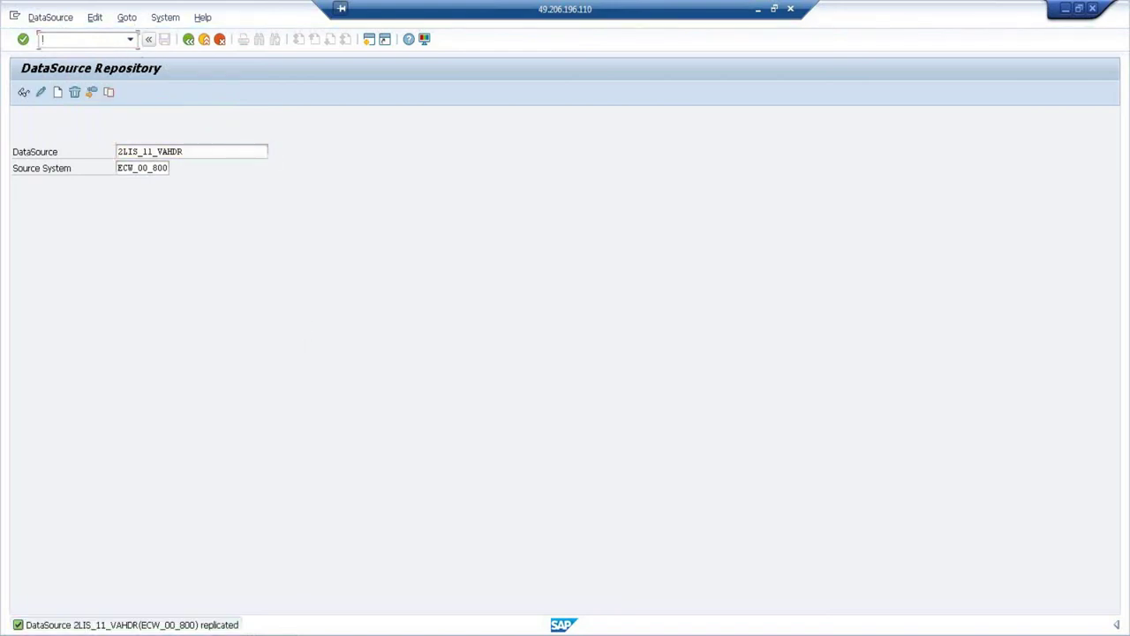
- Open transaction RSA1 in place of the DataSource Repository and check the BW source system EHP Client 800
type("SA1")
key("Return")
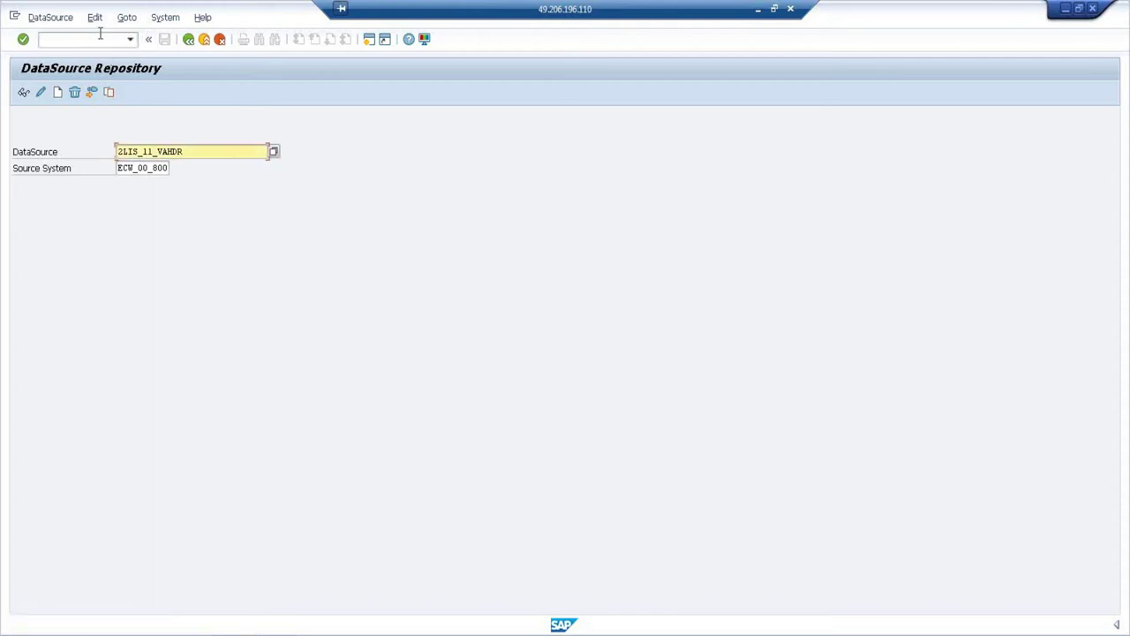
left_click(100, 35)
type("/NRSA1")
key("Return")
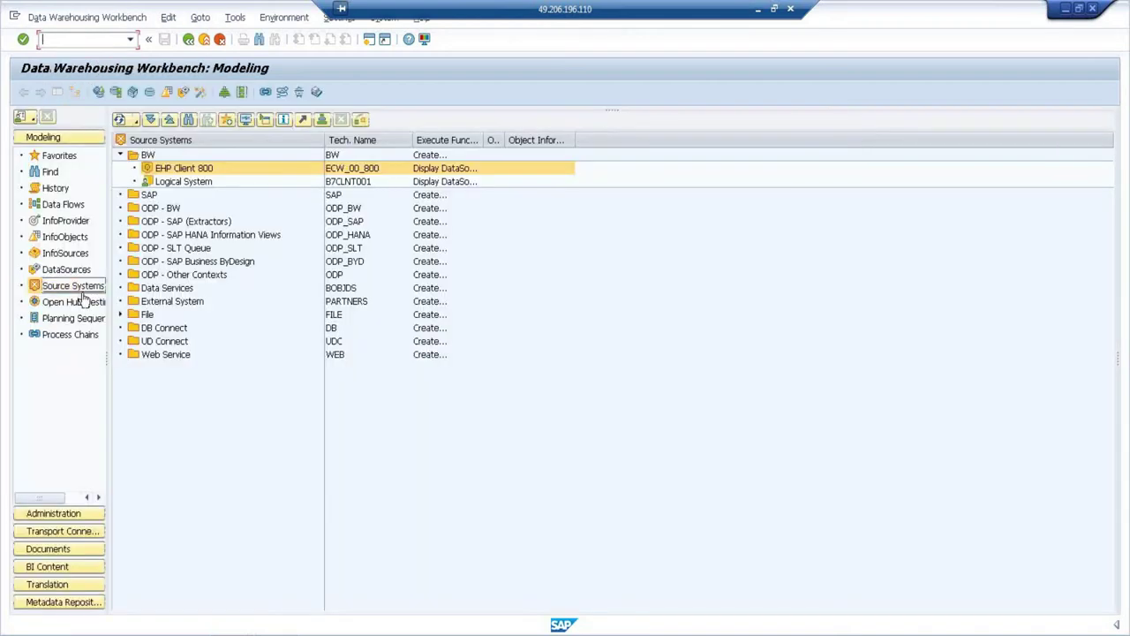
right_click(200, 173)
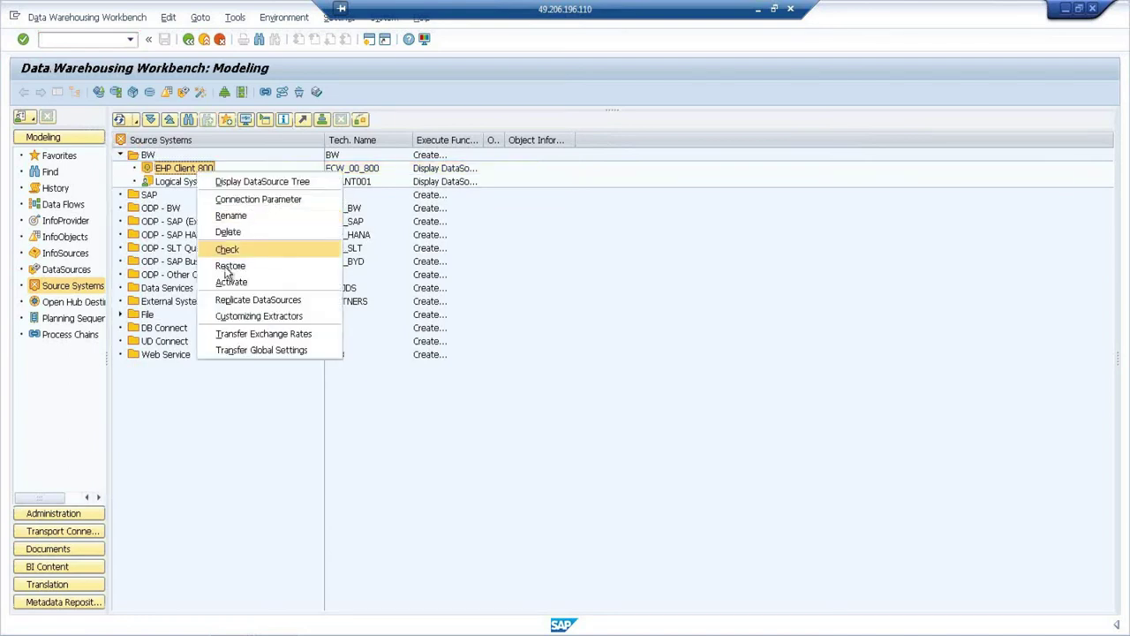
left_click(227, 249)
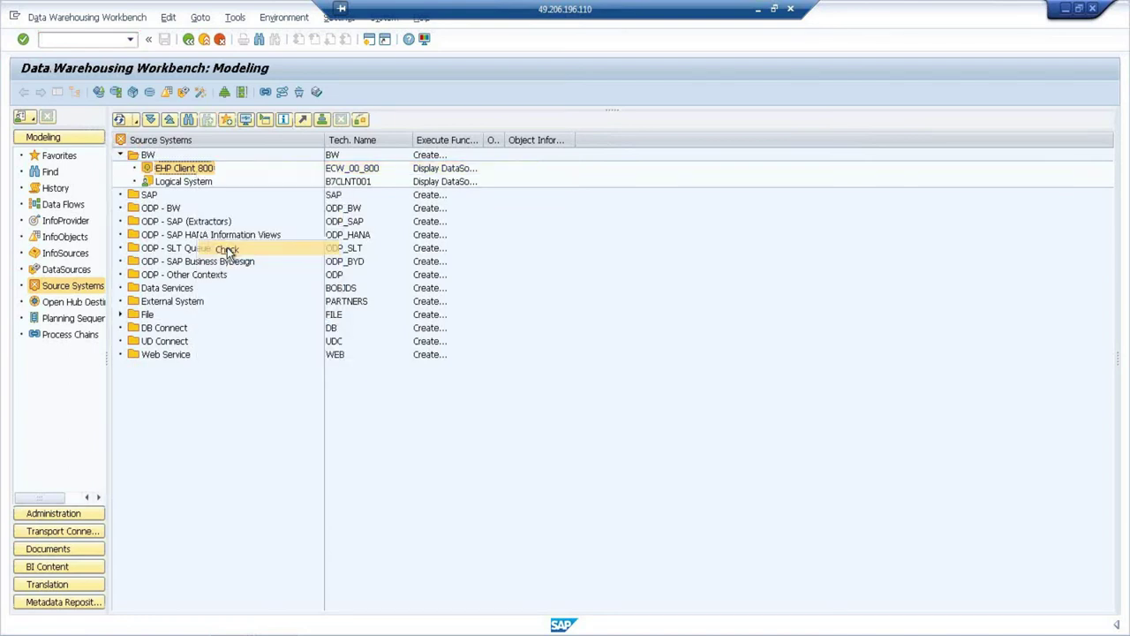
- Display the DataSource tree of EHP Client 800 and search it for 2LIS_11_VAHDR
double_click(192, 170)
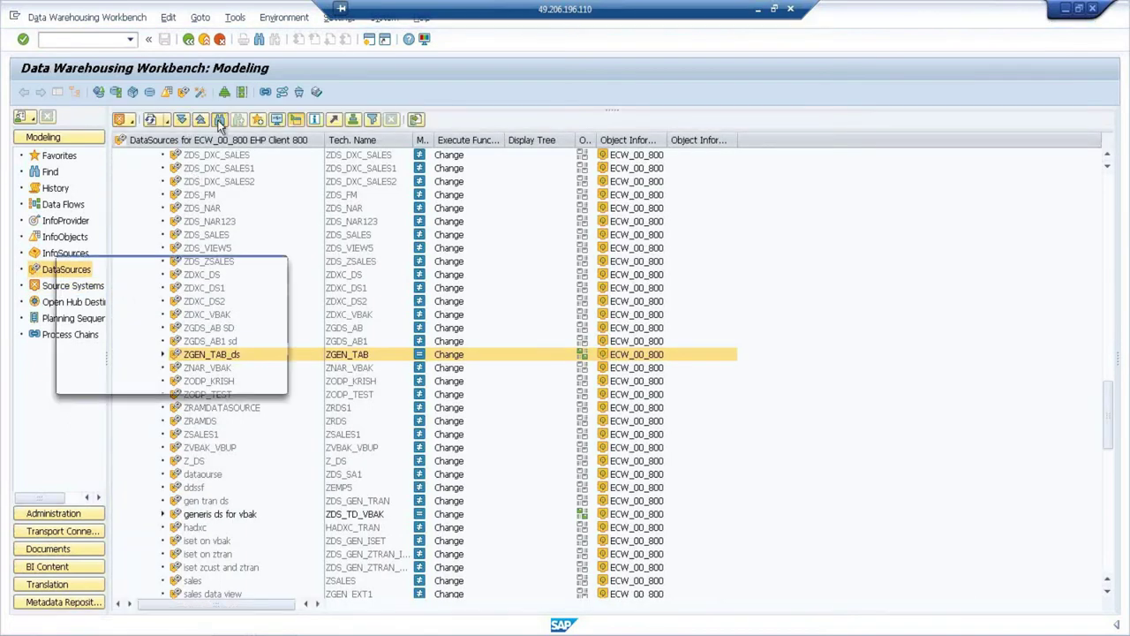
type("2LIS_11_VAHDR")
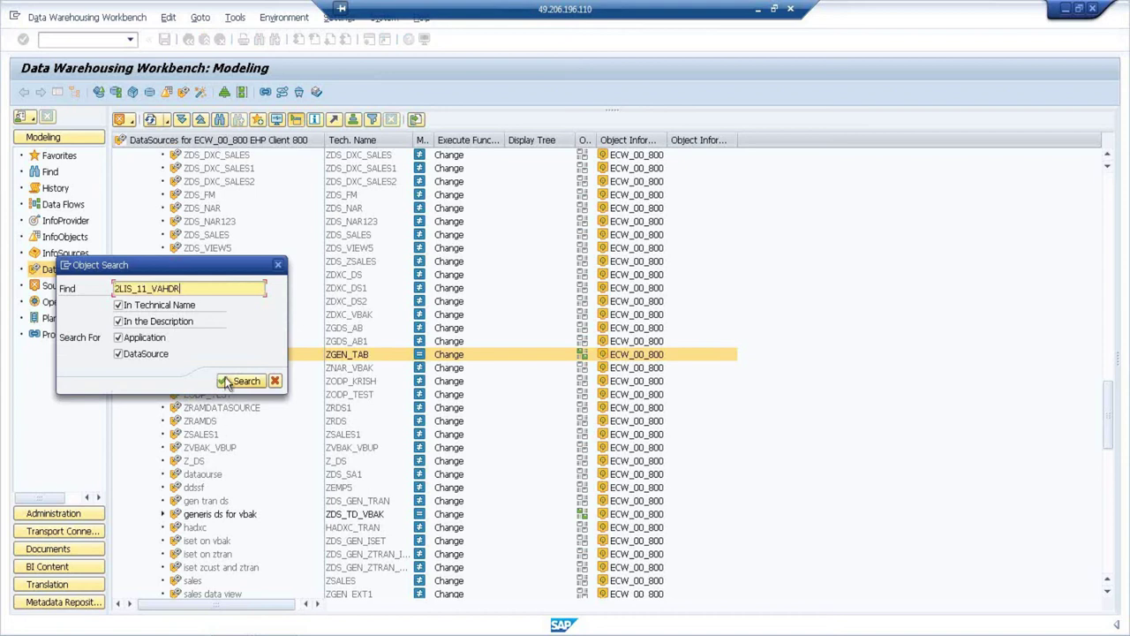
left_click(232, 381)
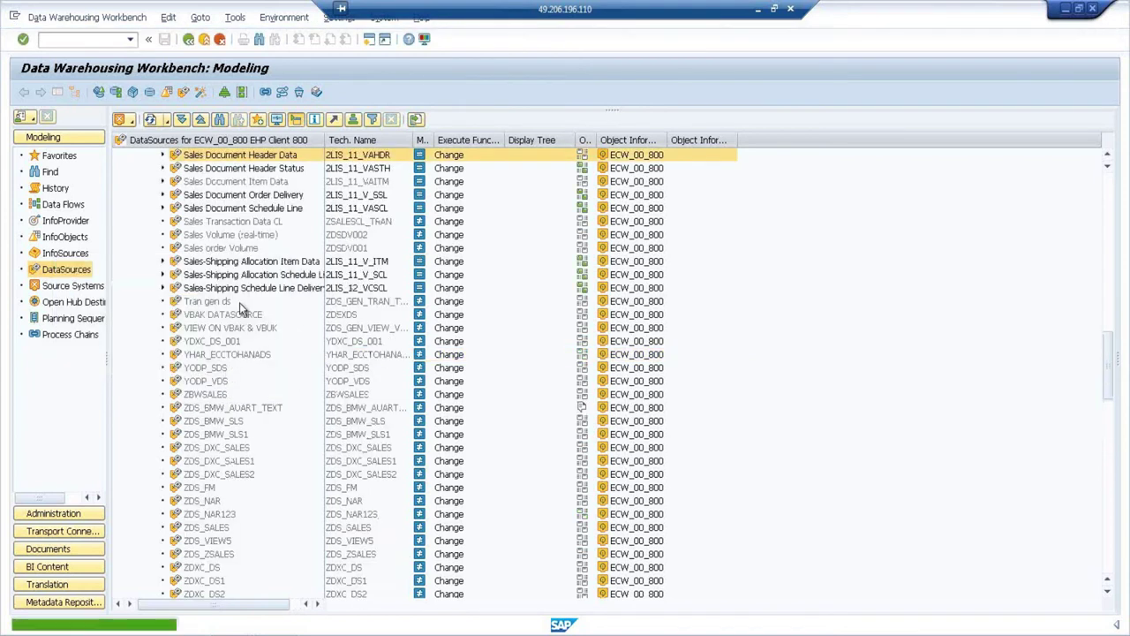
left_click(235, 158)
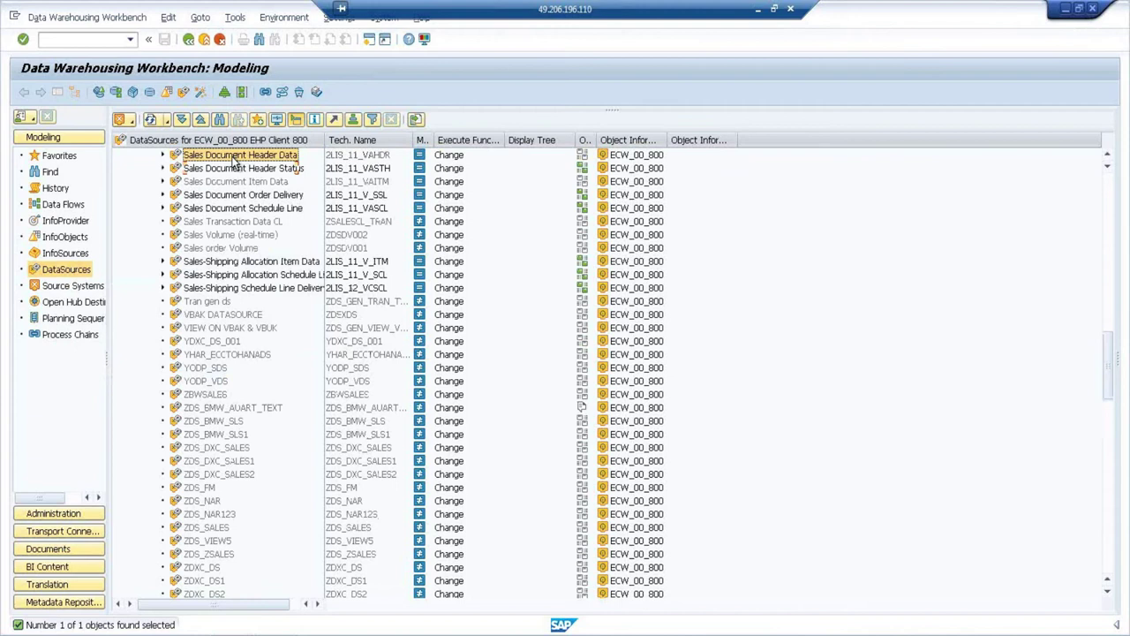
- Expand Sales Document Header Data to see its InfoPackages, display the DataSource's details and return to the DataSource tree
scroll(235, 158, "up", 2)
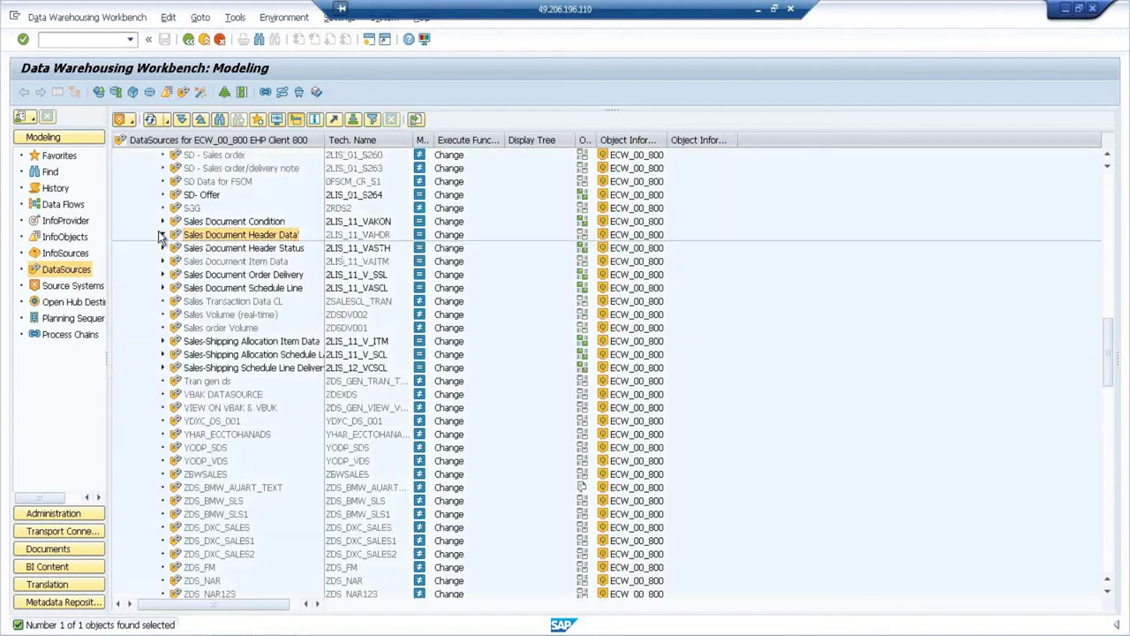
left_click(162, 235)
left_click(228, 248)
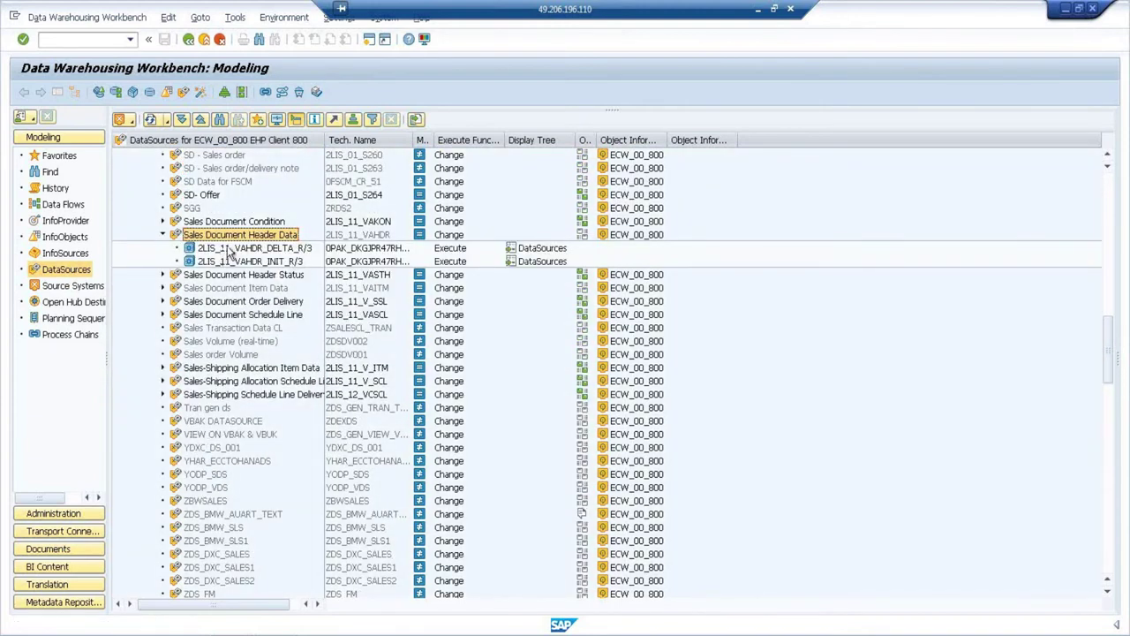
left_click(228, 235)
double_click(211, 236)
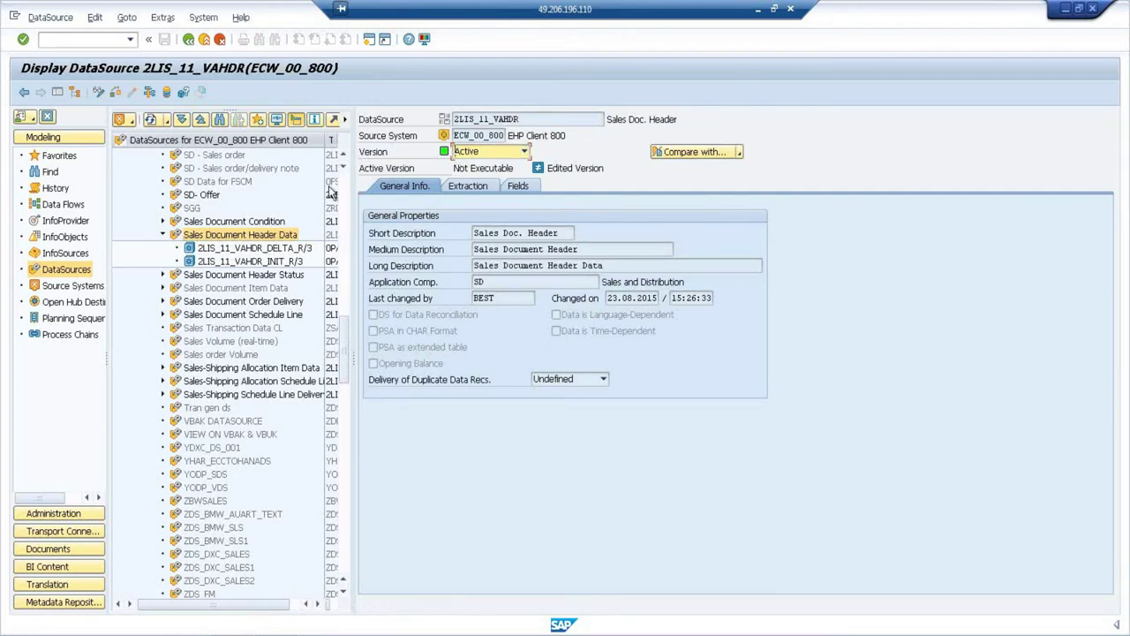
left_click(188, 41)
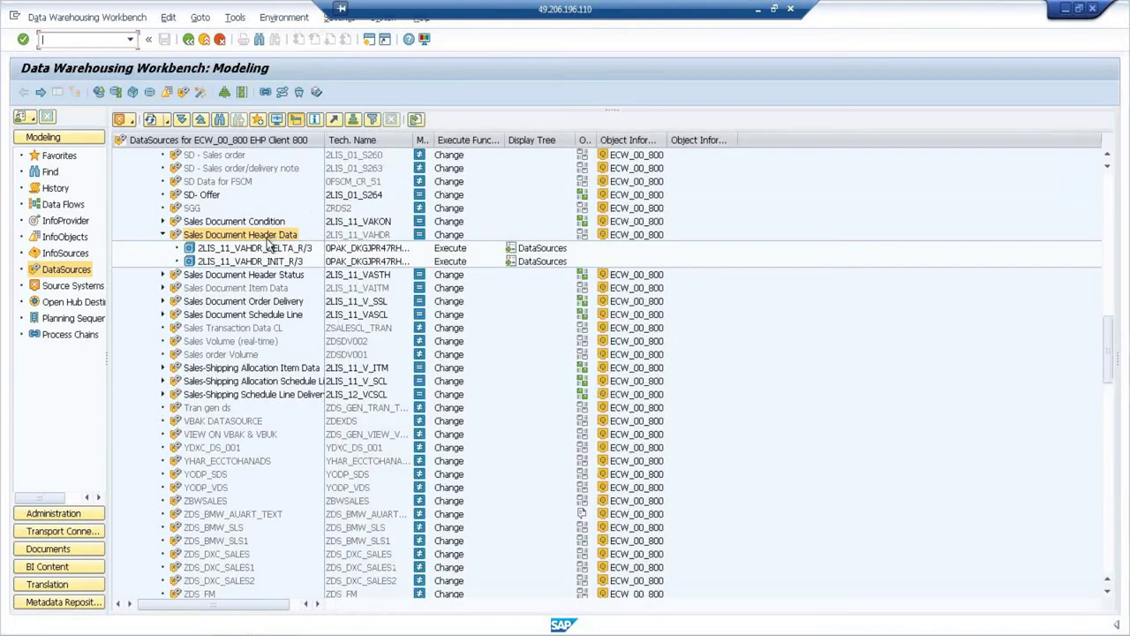
- Open the BI Content area of the Data Warehousing Workbench, reconnecting to the remote computer despite the certificate errors
left_click(91, 567)
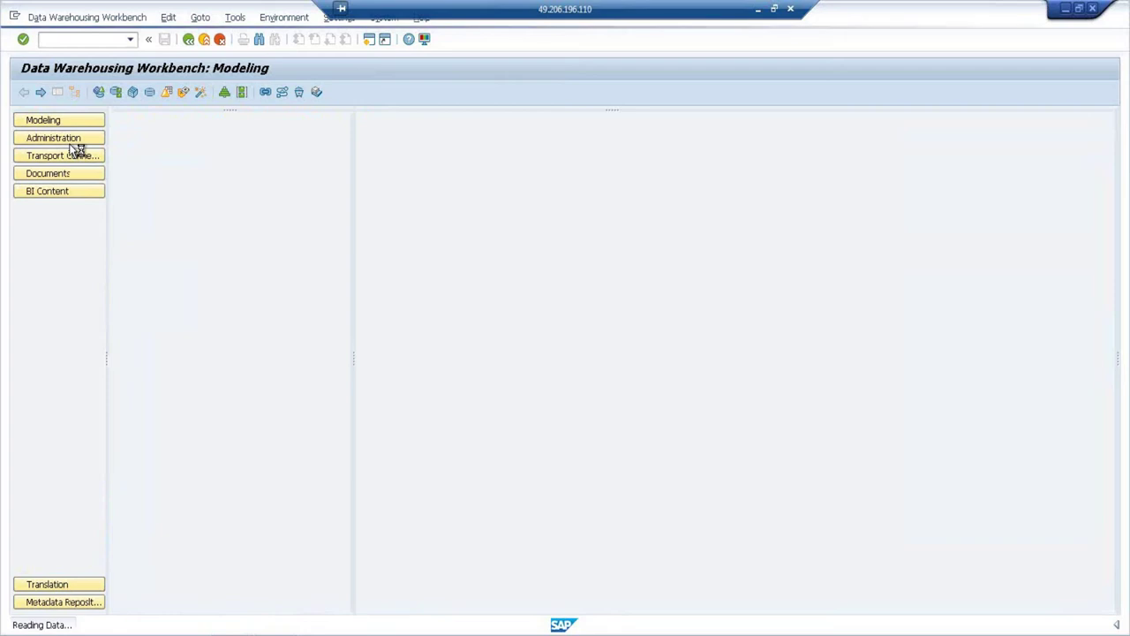
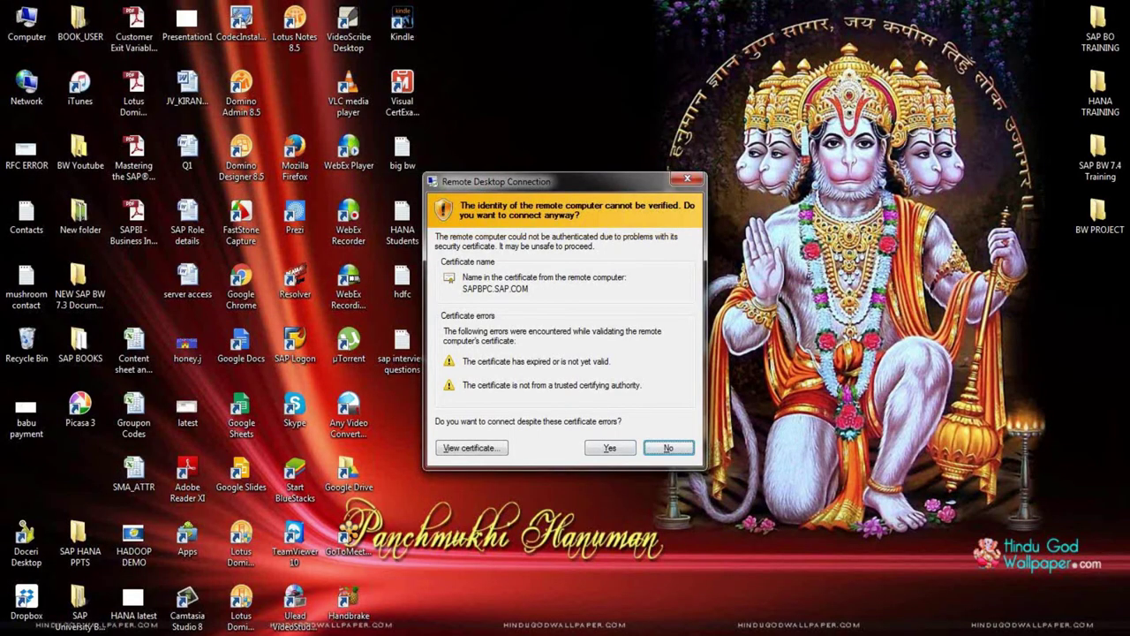
left_click(618, 449)
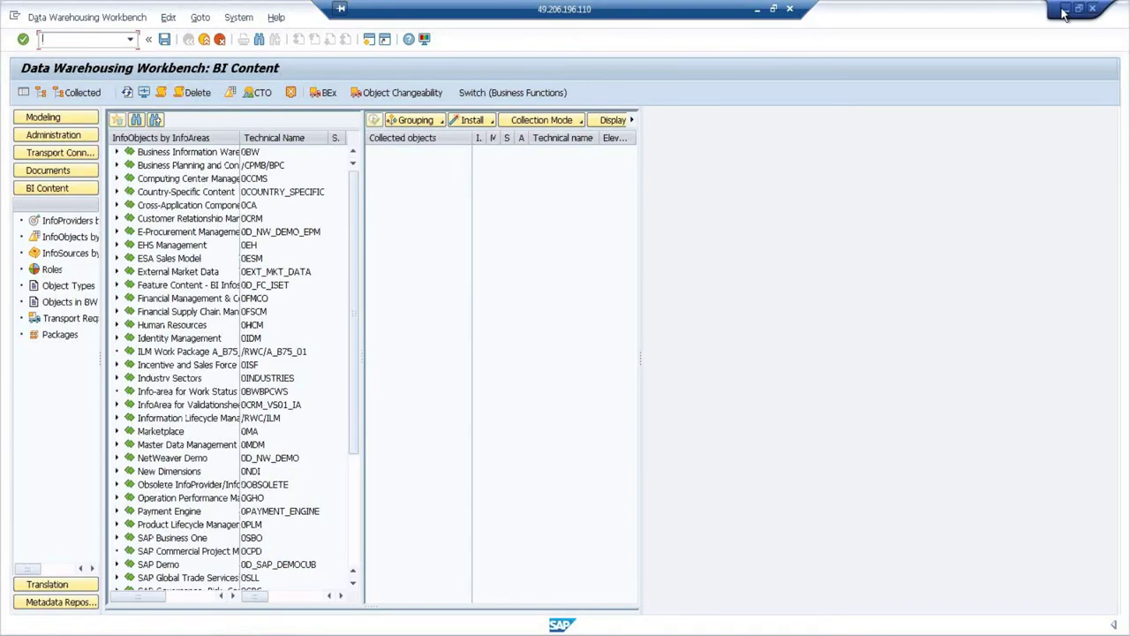
- Minimize the BI Content window, review the connection properties of the EHP7 entry in SAP Logon without changes, and close SAP Logon
left_click(1063, 8)
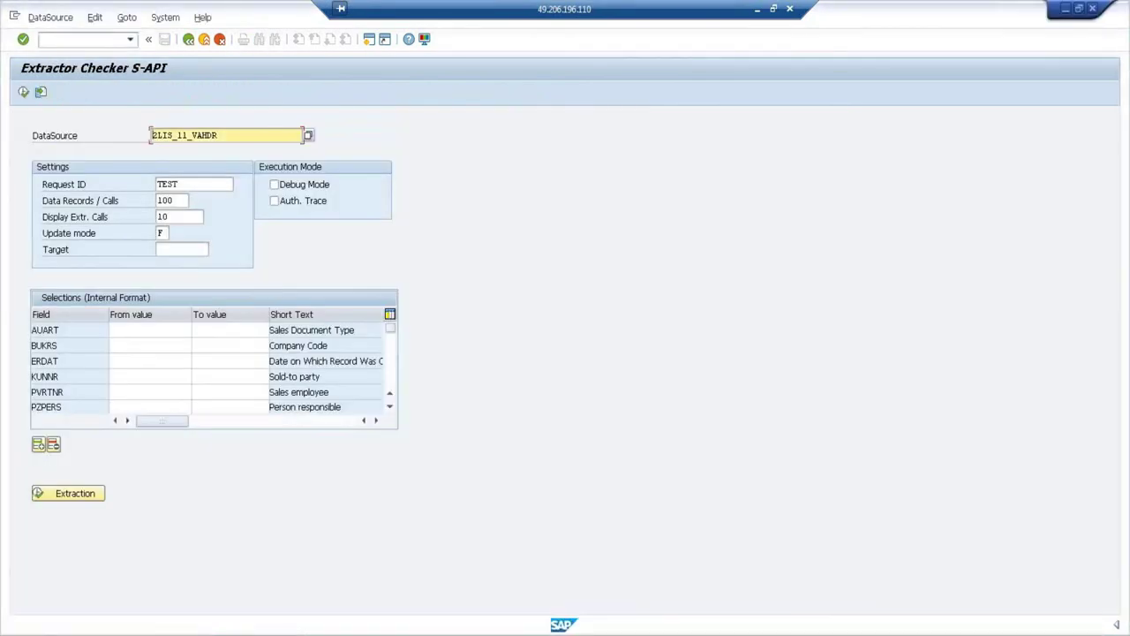
mouse_move(283, 628)
left_click(118, 569)
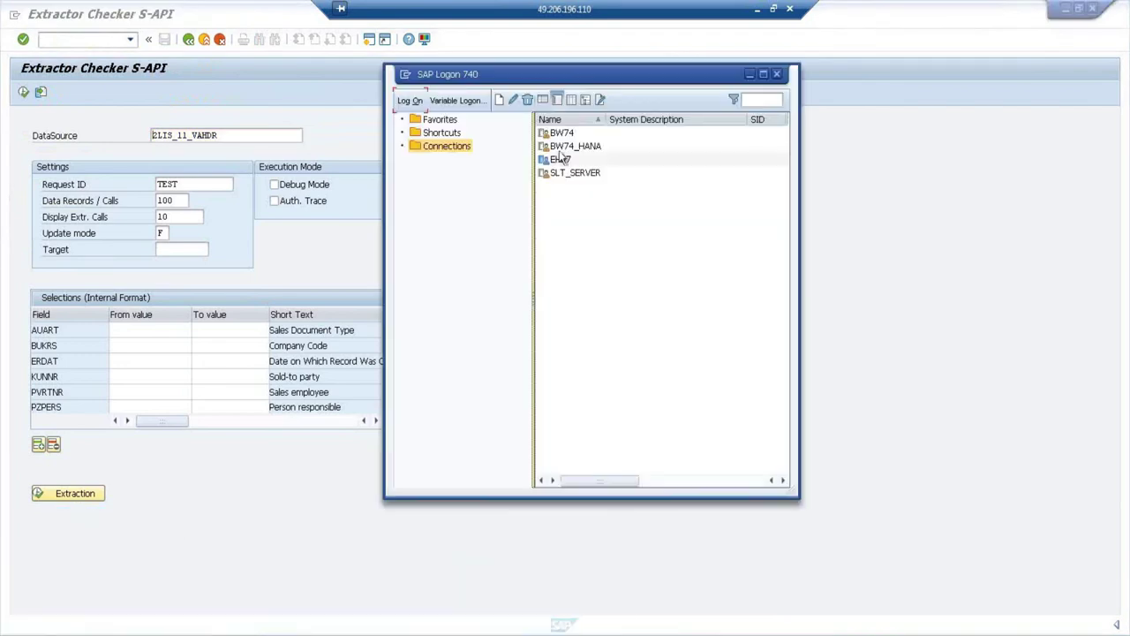
right_click(565, 160)
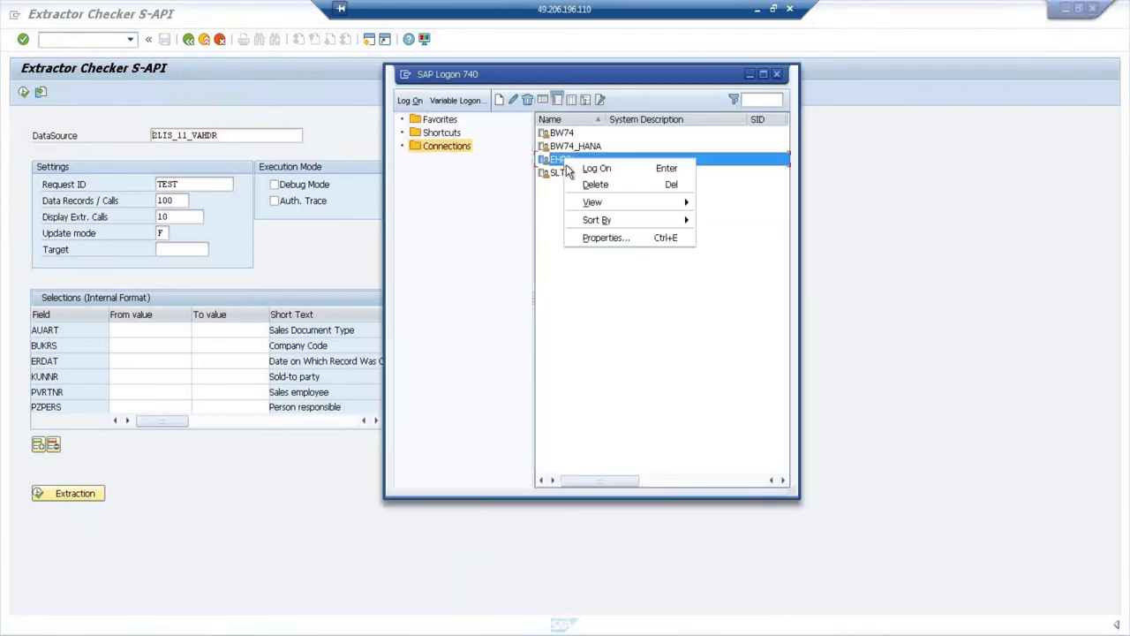
left_click(593, 238)
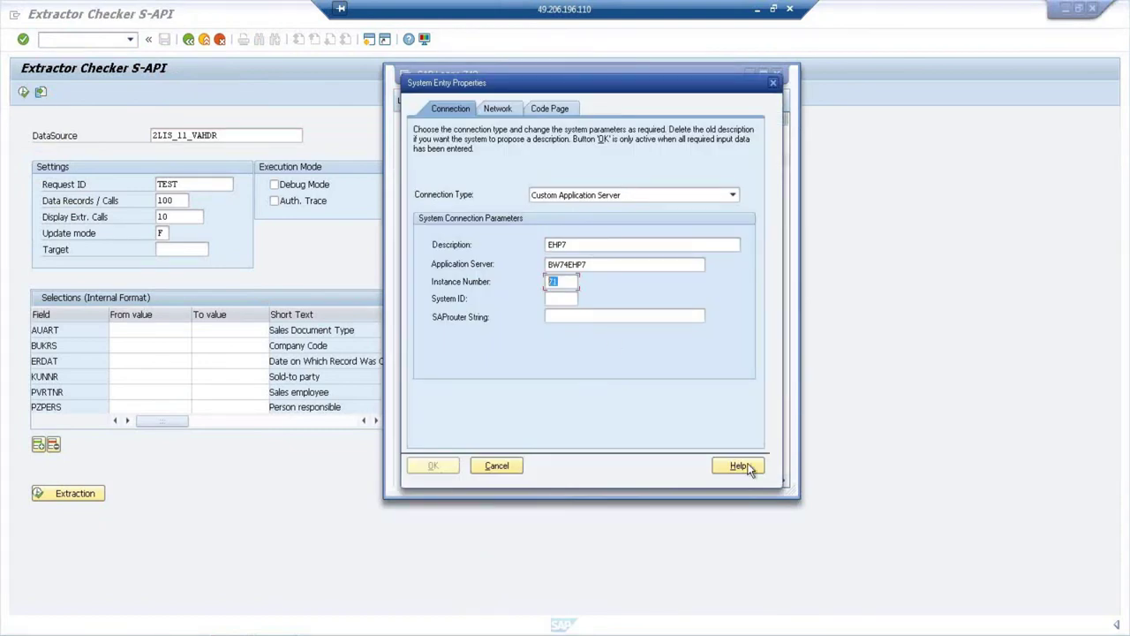
left_click(497, 466)
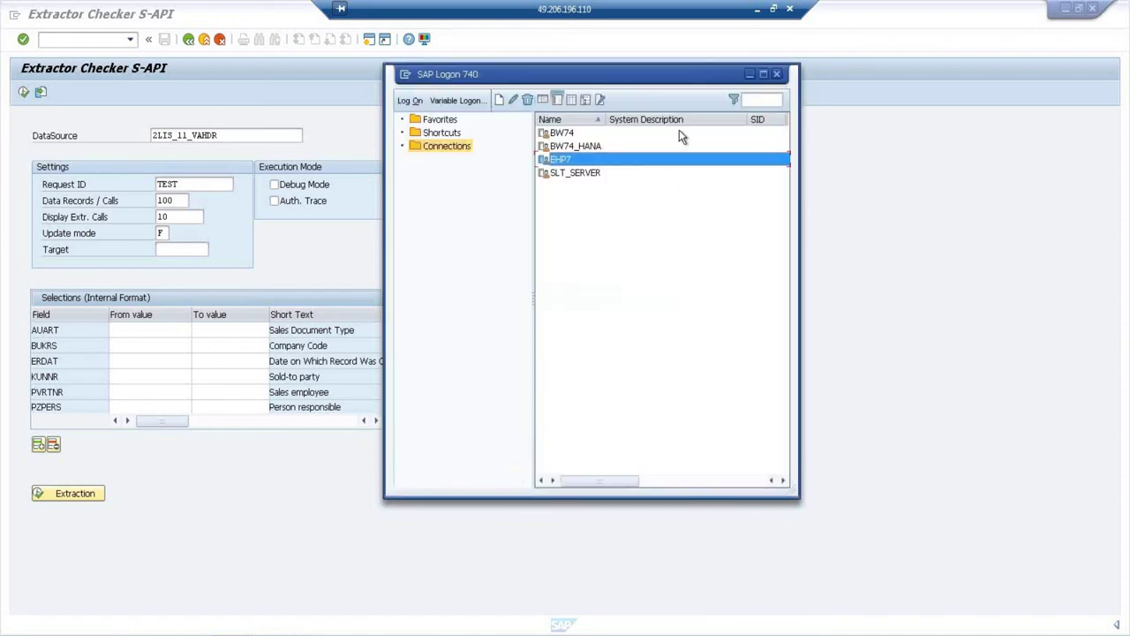
left_click(778, 73)
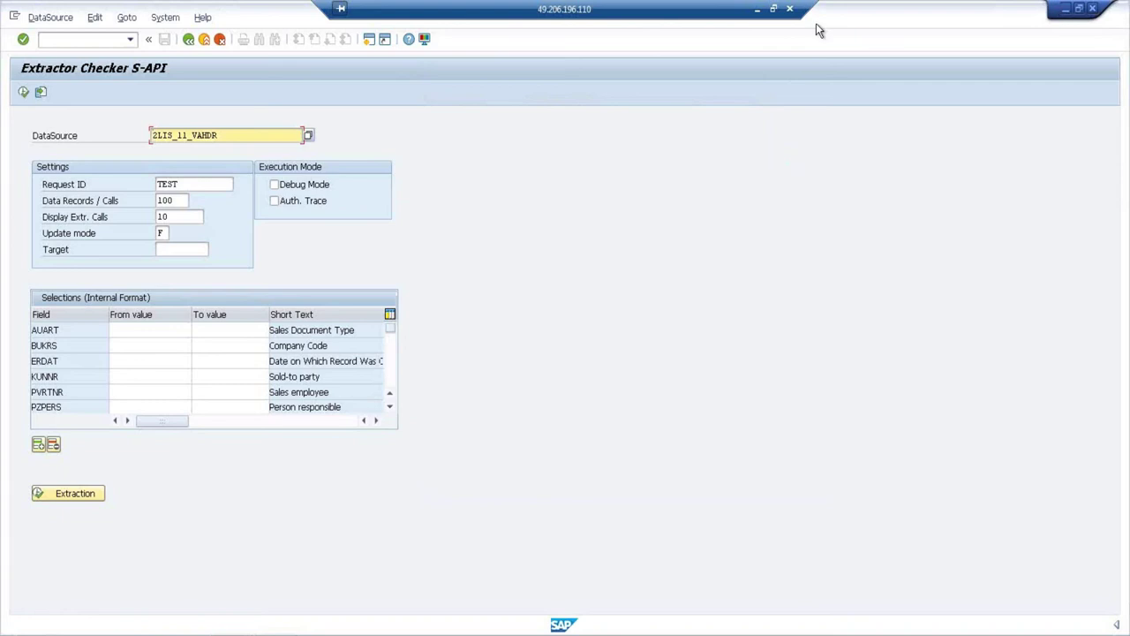
- Switch to the BI Content window of the Data Warehousing Workbench and list its objects by object type
key("alt+Tab")
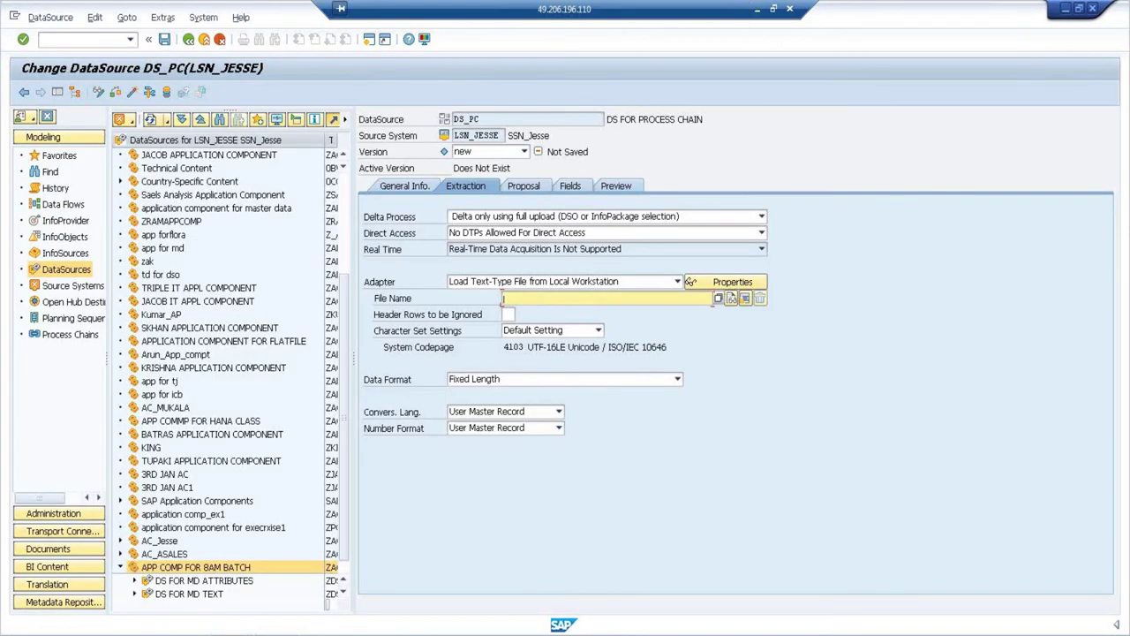
left_click(241, 573)
mouse_move(320, 585)
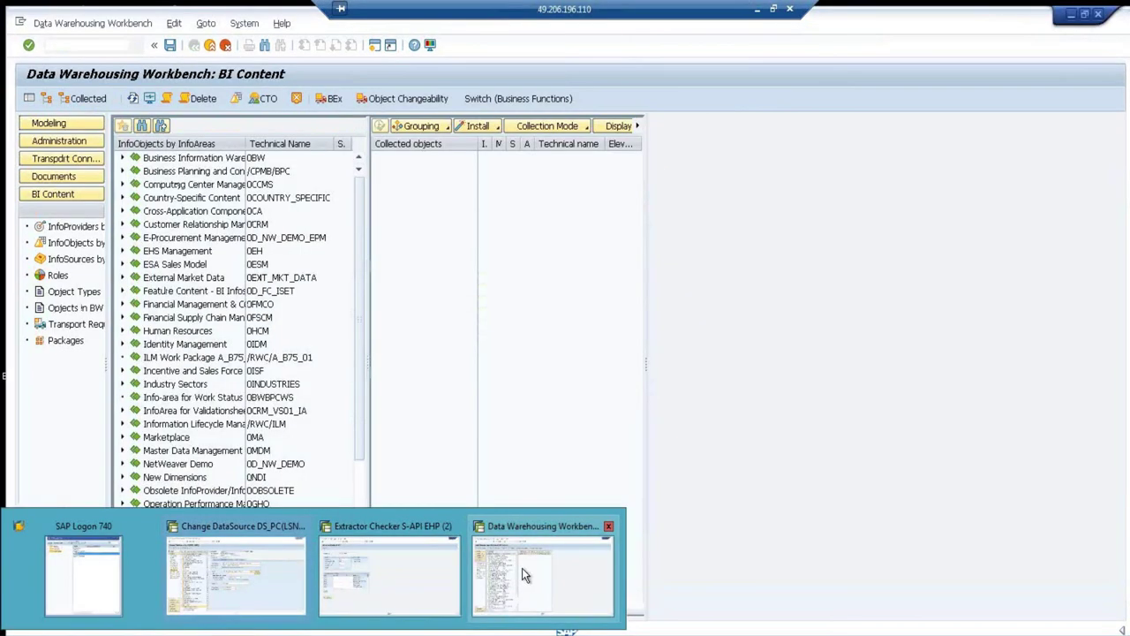
left_click(522, 567)
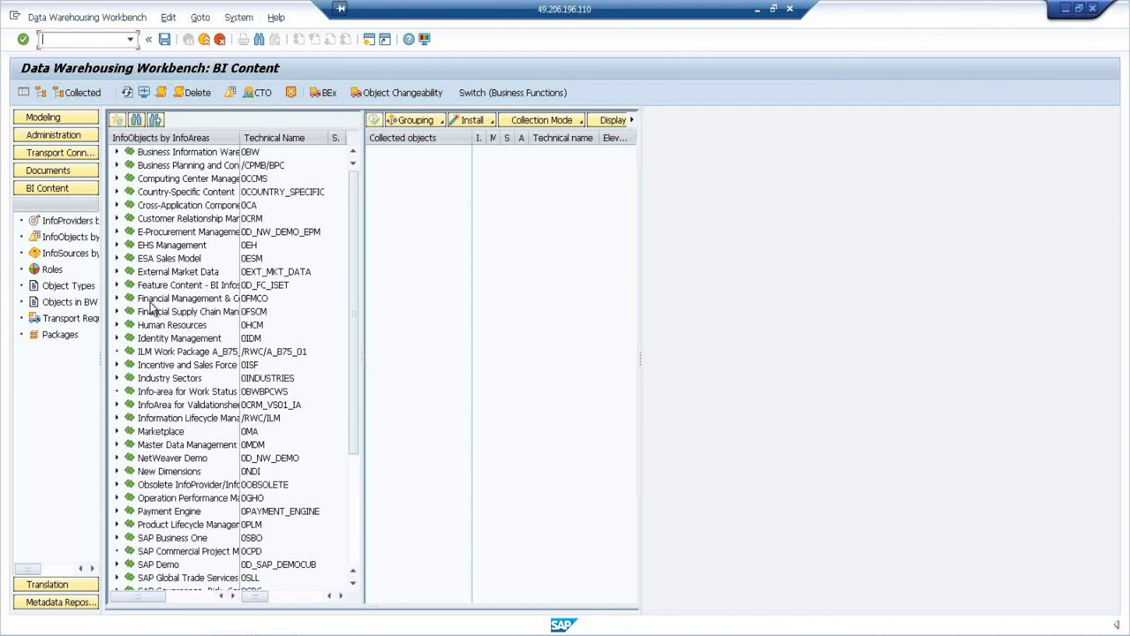
left_click(84, 288)
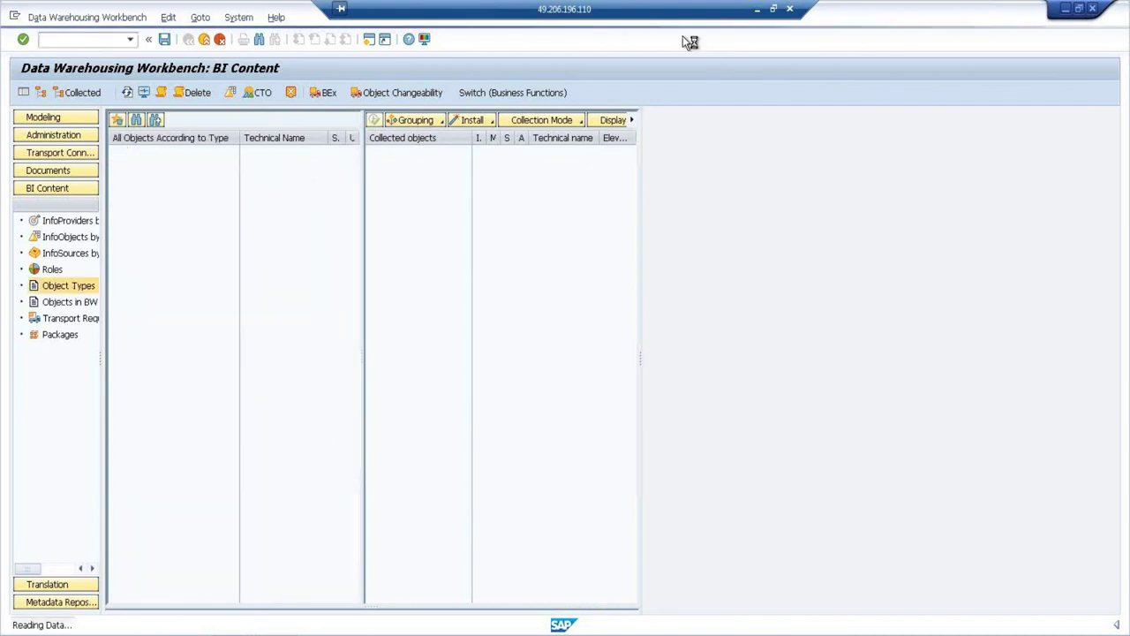
left_click(756, 9)
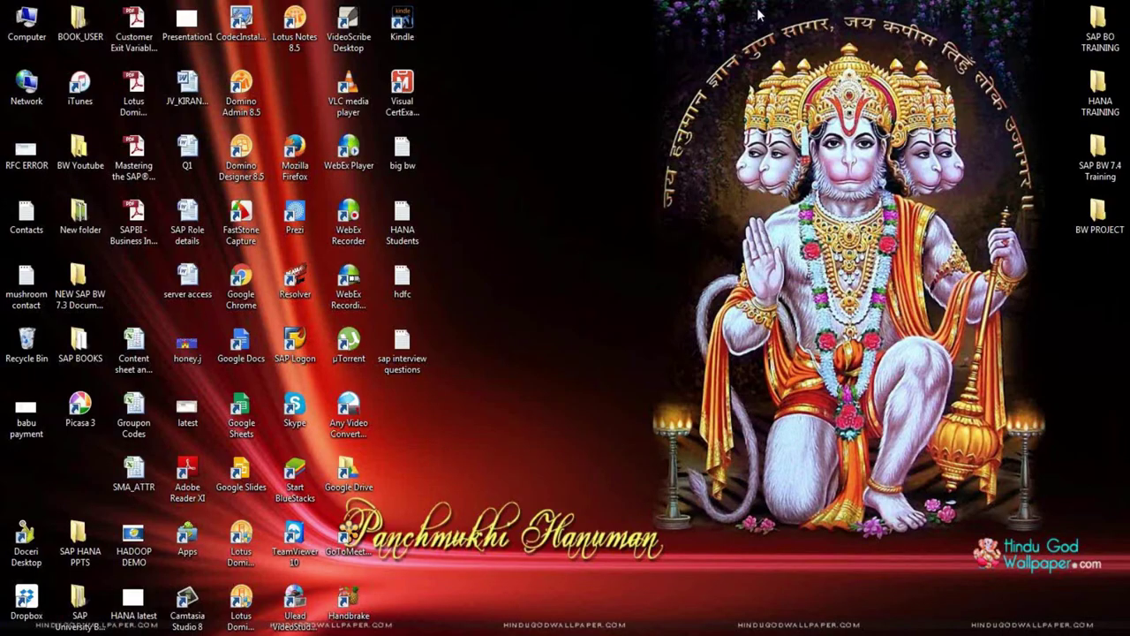
key("alt+Tab")
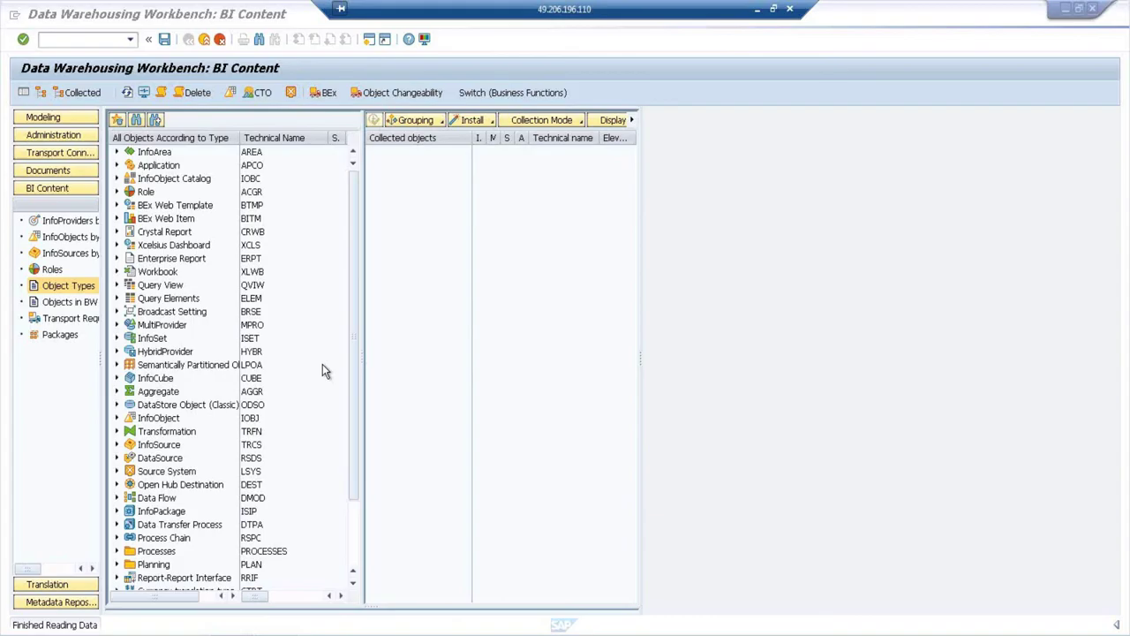
- Expand the update rules under 3.x Types and open their object selection list
left_click(146, 537)
scroll(146, 530, "down", 3)
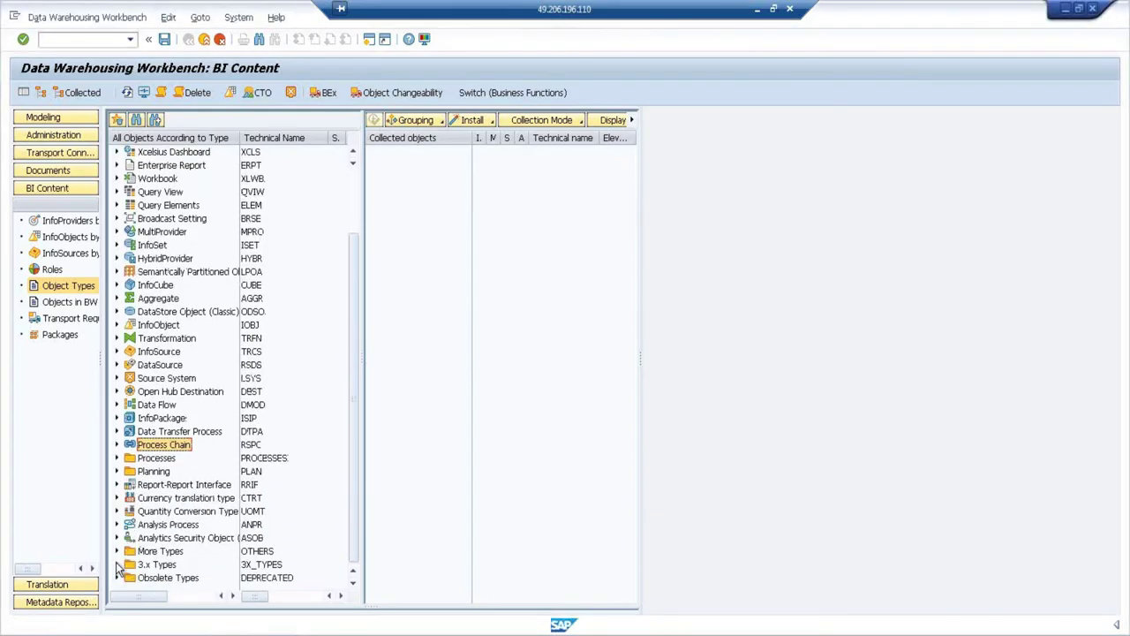
left_click(116, 565)
scroll(120, 569, "down", 3)
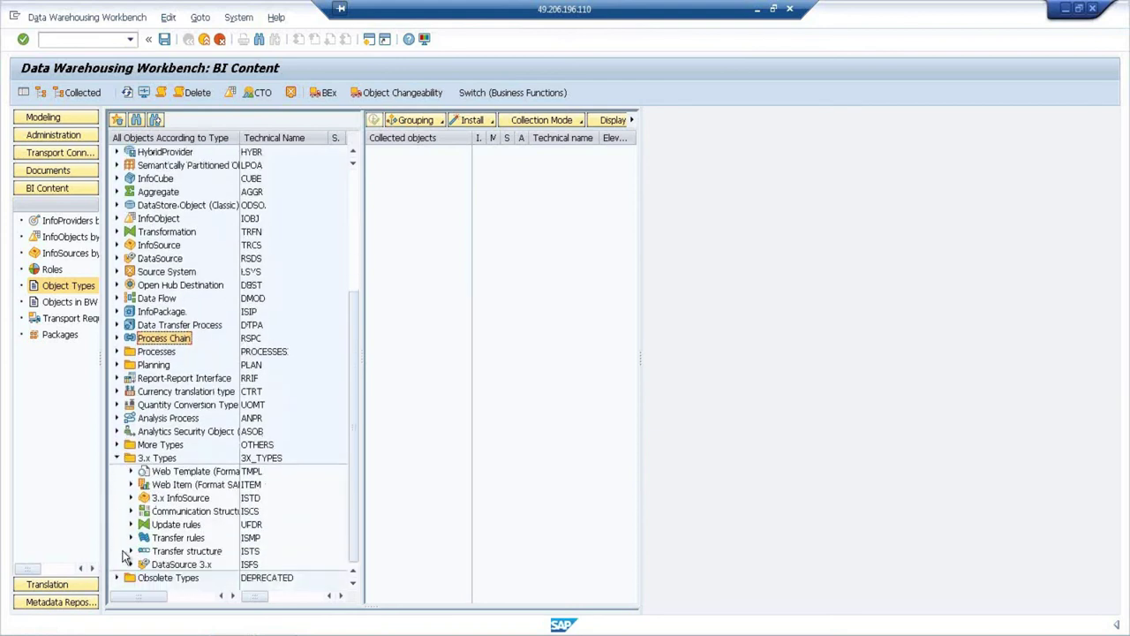
left_click(130, 525)
double_click(189, 537)
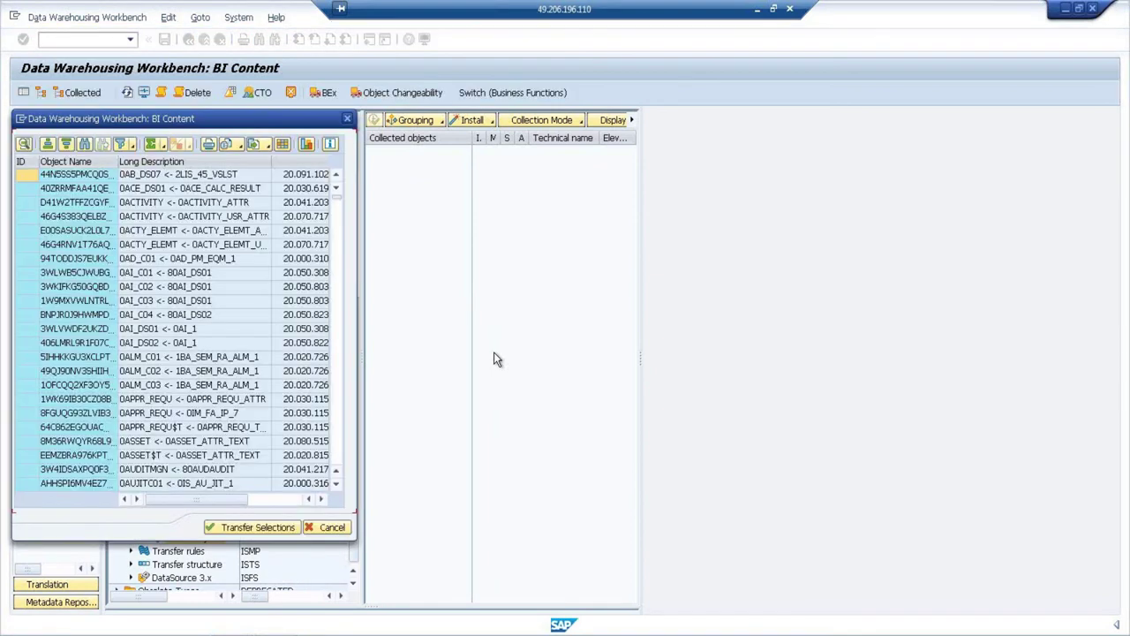
- Start a search in the update rules list and copy the DataSource name 2LIS_11_VAHDR from the Extractor Checker
left_click(85, 144)
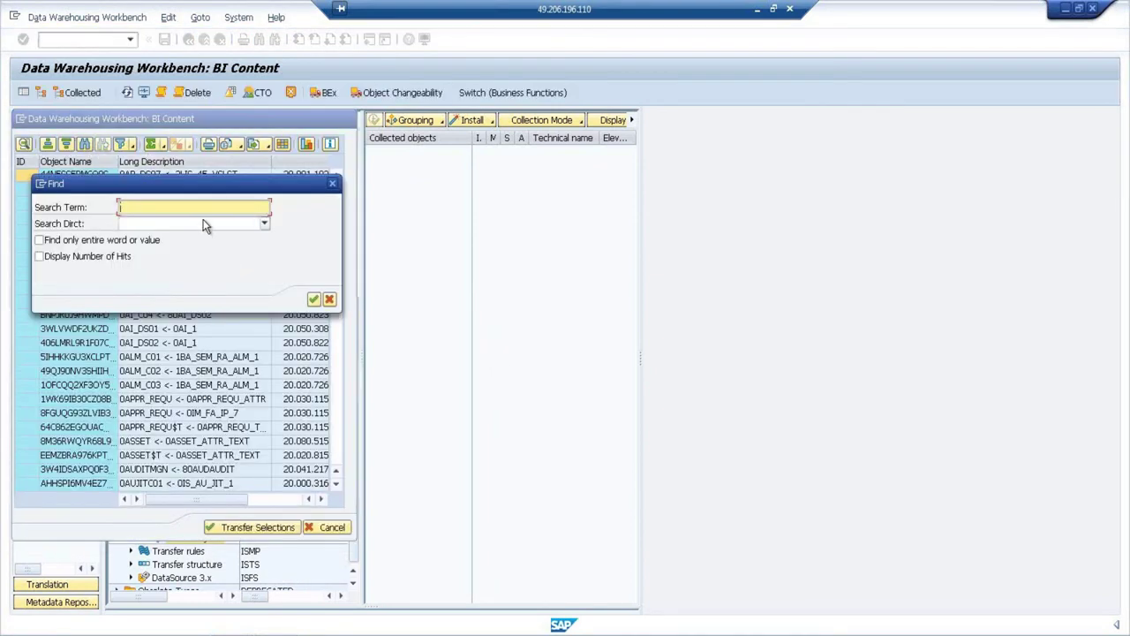
type("397 - 355 - 997")
left_click_drag(199, 209, 35, 208)
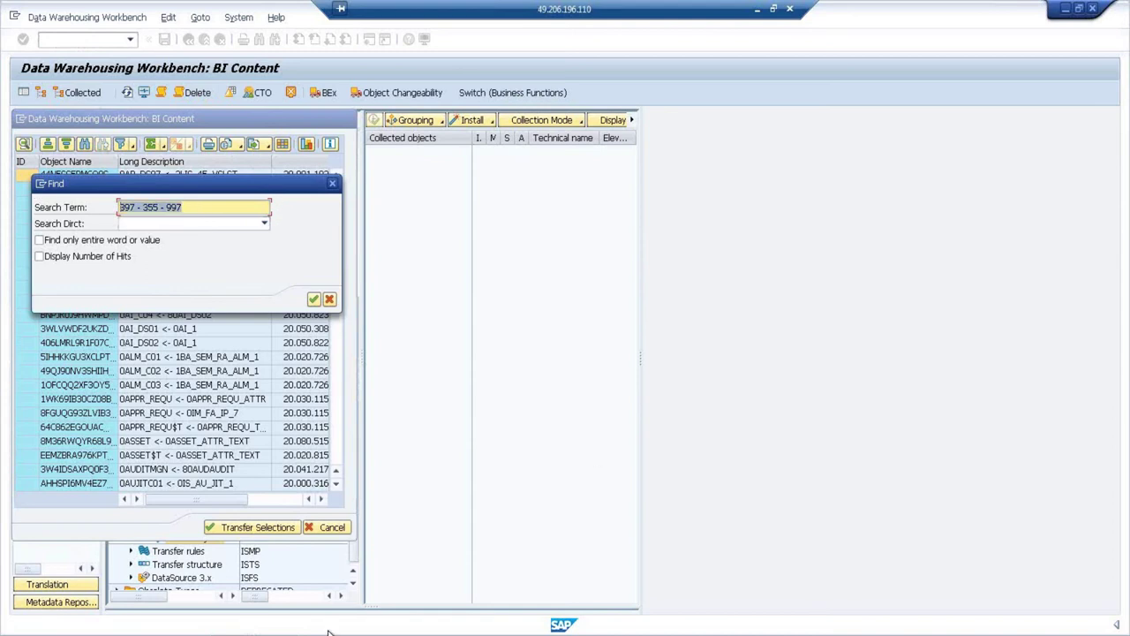
mouse_move(331, 632)
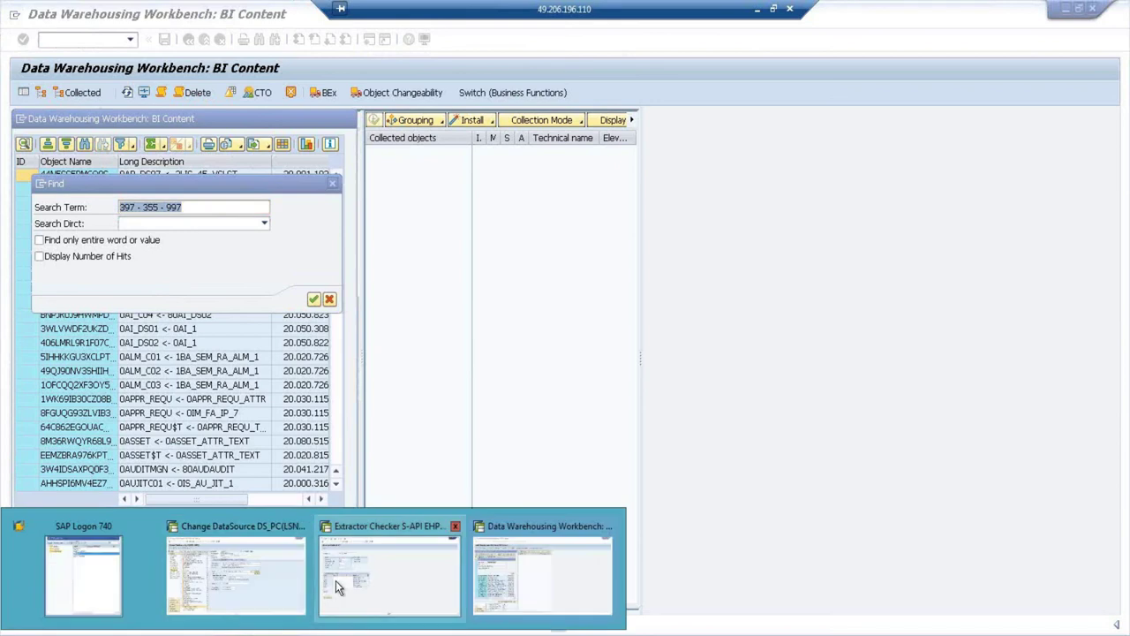
left_click(337, 580)
left_click_drag(223, 134, 79, 118)
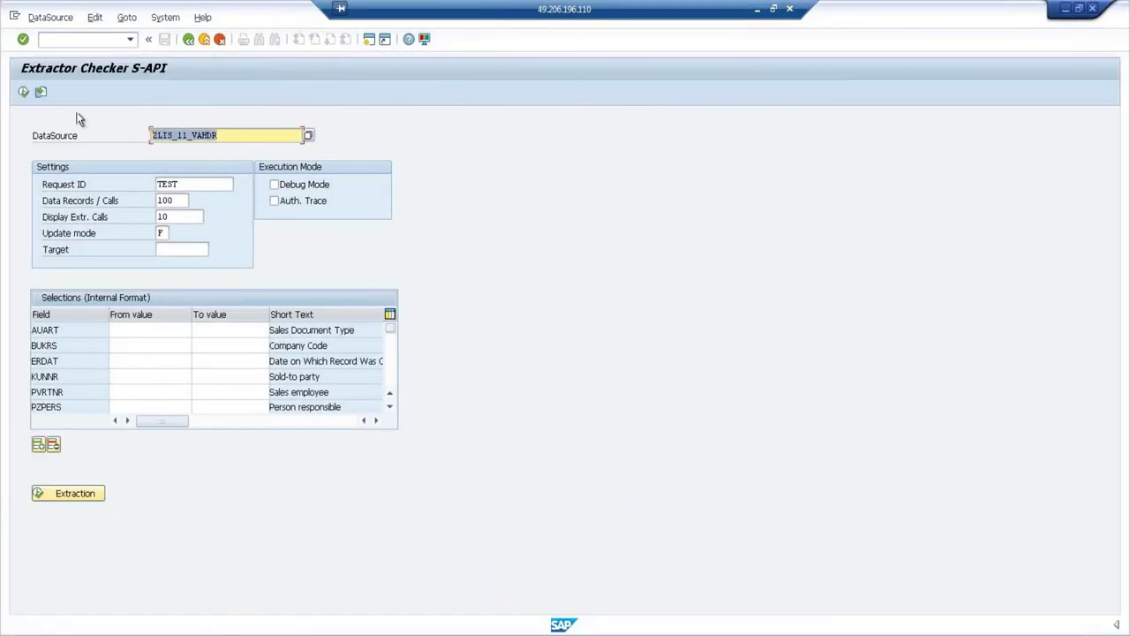
key("ctrl+c")
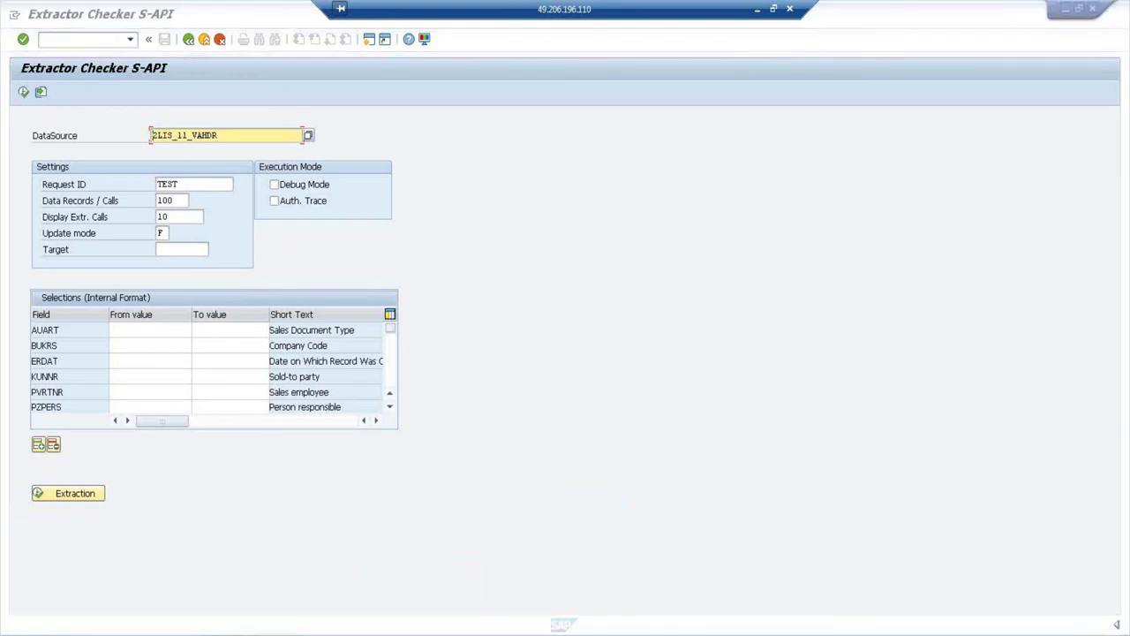
left_click(526, 579)
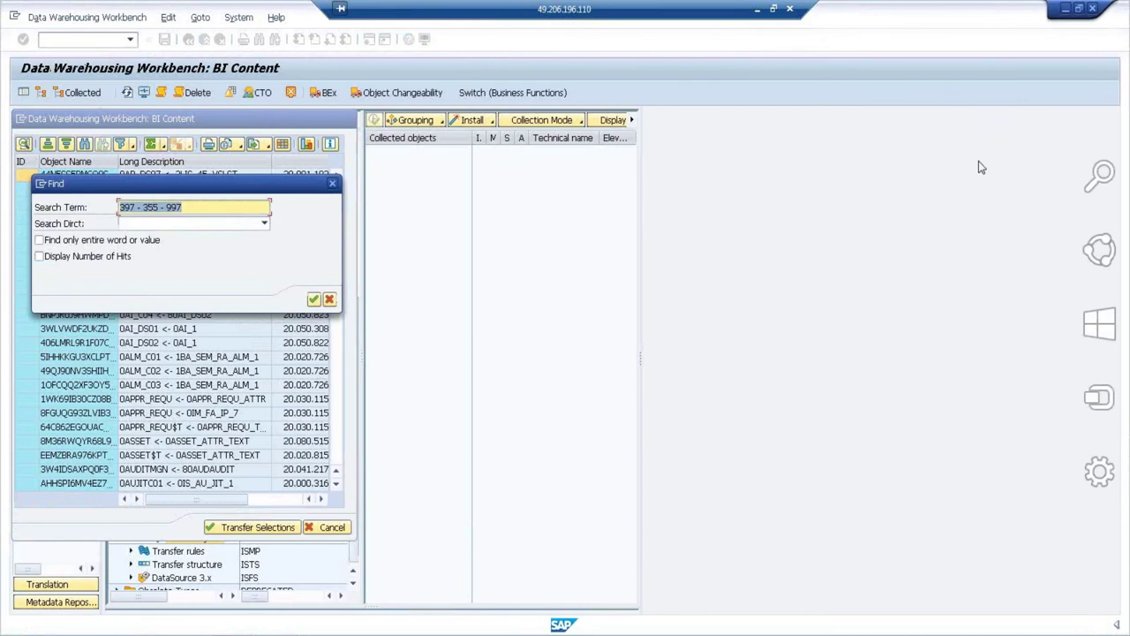
- Search the update rules list for 2LIS_11_VAHDR, and close the search and the selection list
left_click(209, 210)
left_click_drag(208, 210, 99, 211)
key("Delete")
key("ctrl+v")
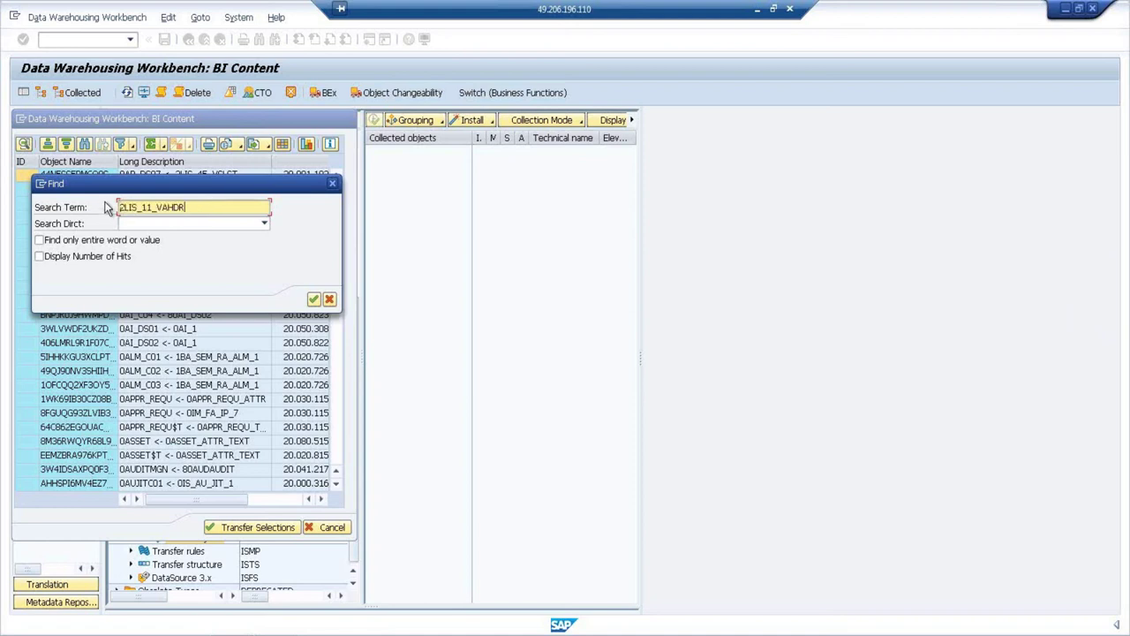
left_click(314, 301)
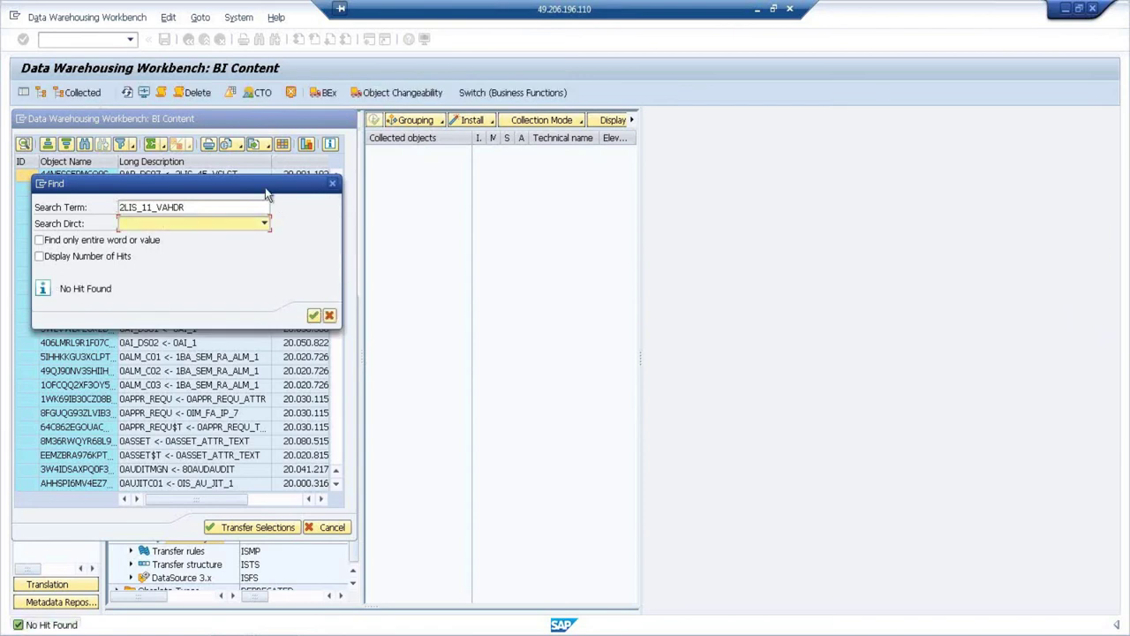
left_click_drag(291, 191, 669, 228)
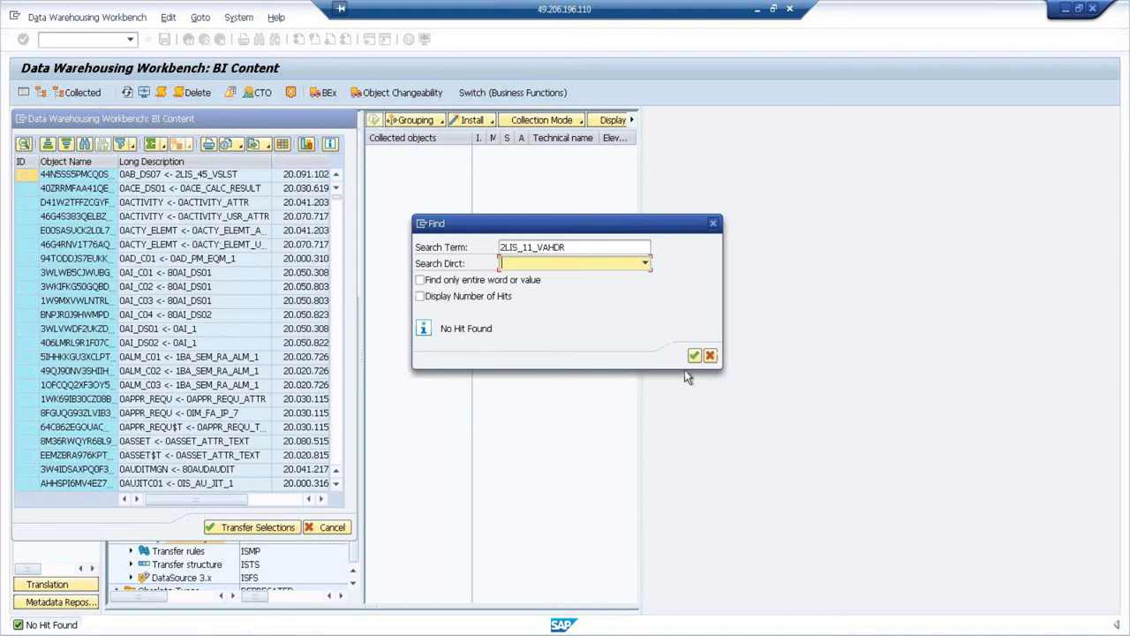
left_click(712, 355)
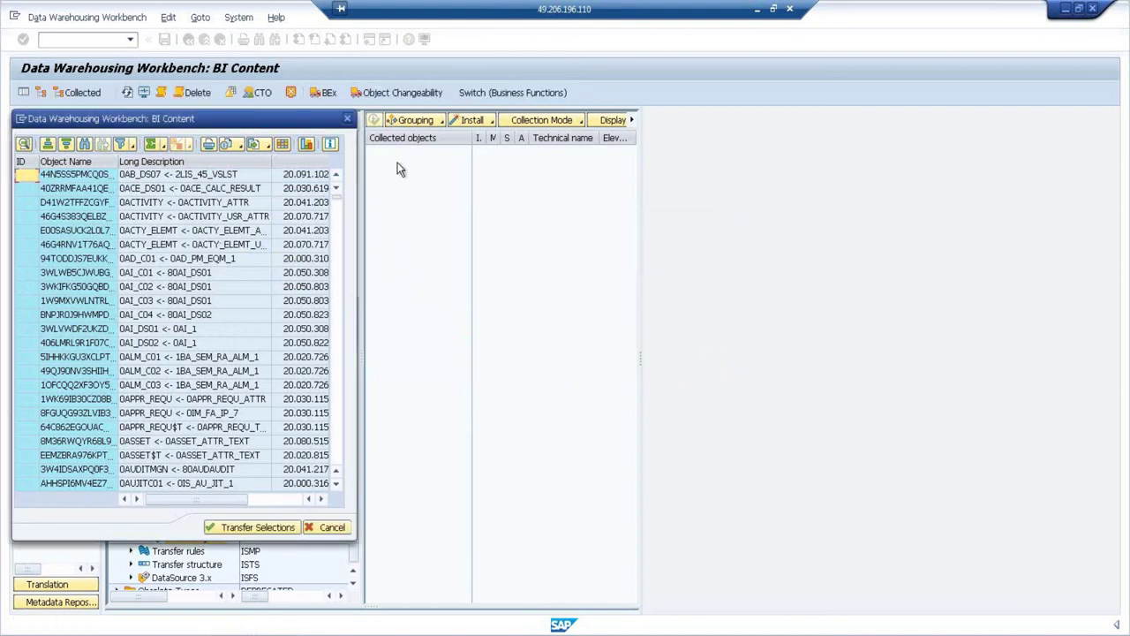
left_click(347, 119)
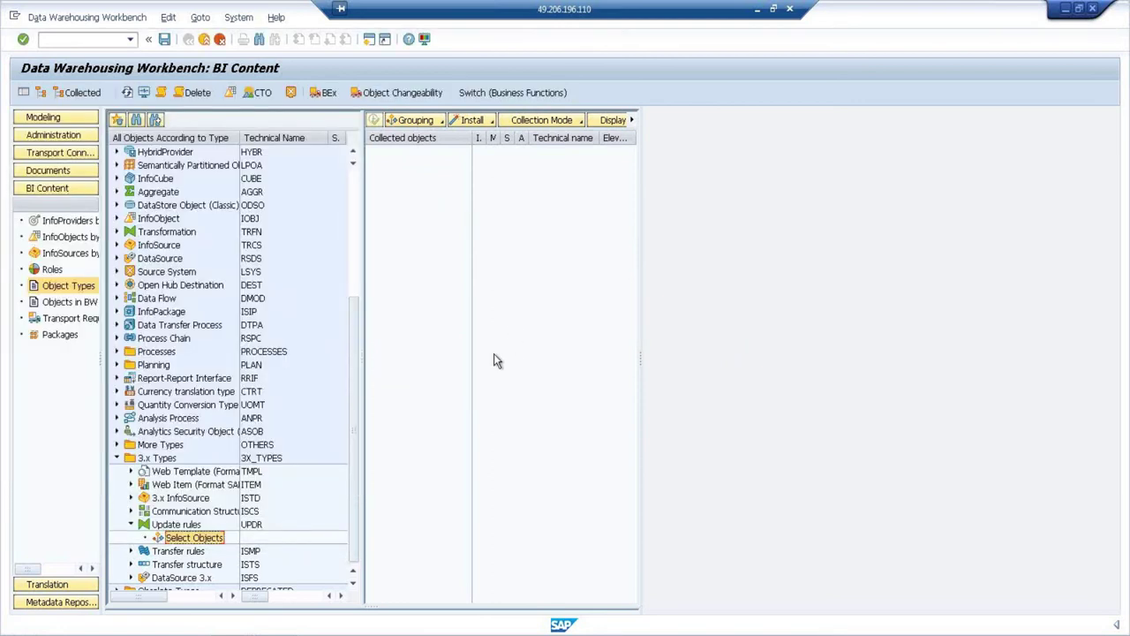
- Switch to the window with DataSource DS_PC and leave its change view for the DataSource tree
left_click(256, 629)
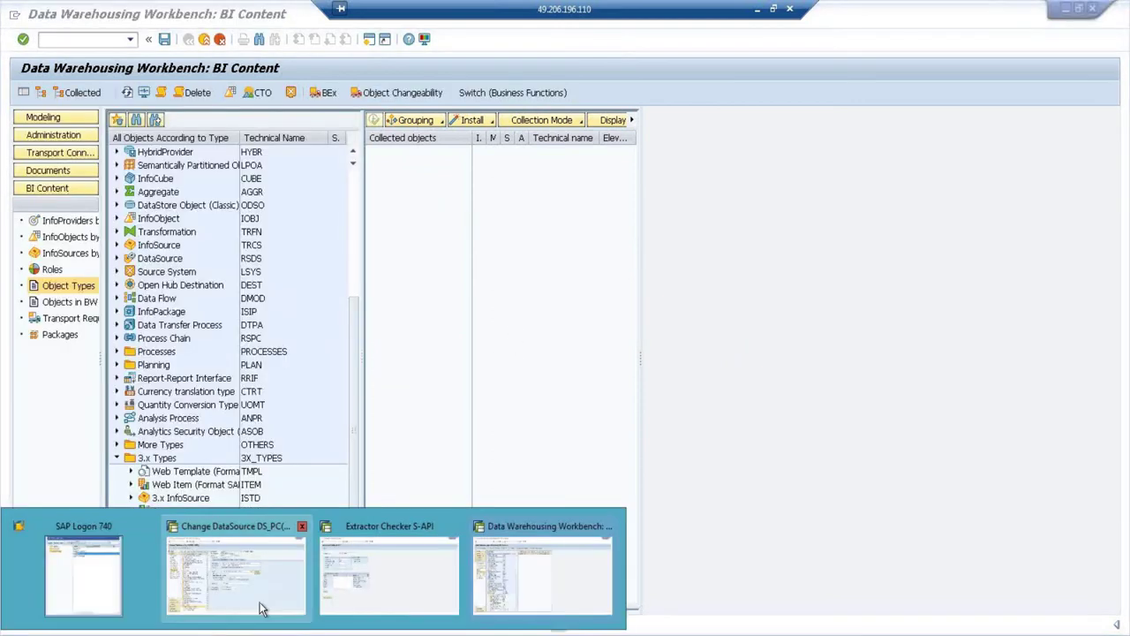
left_click(260, 607)
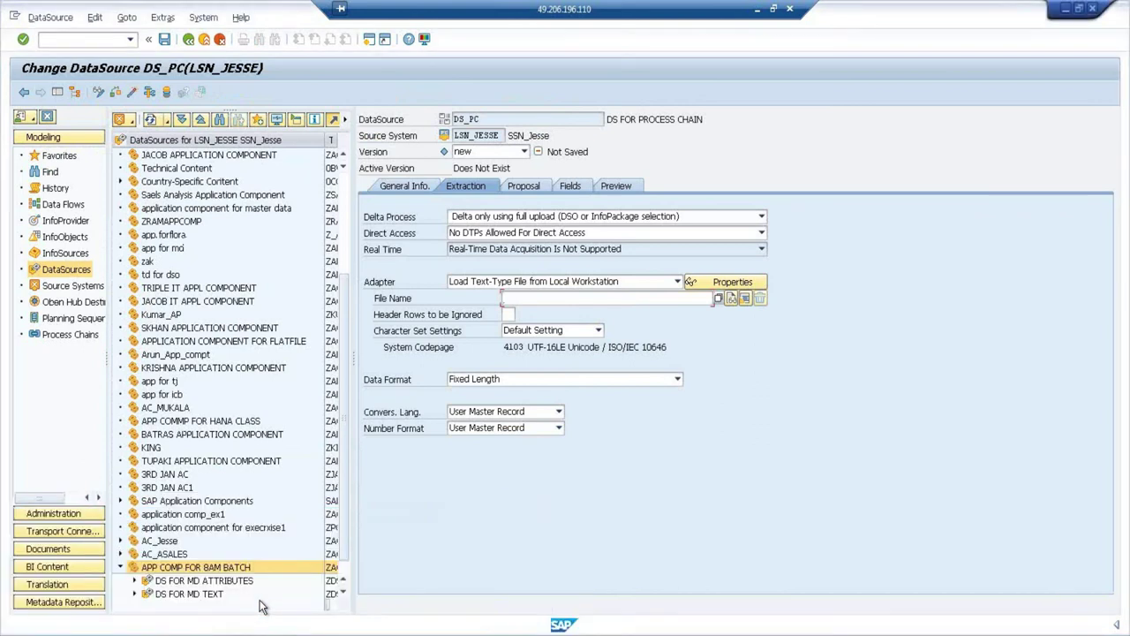
left_click(245, 628)
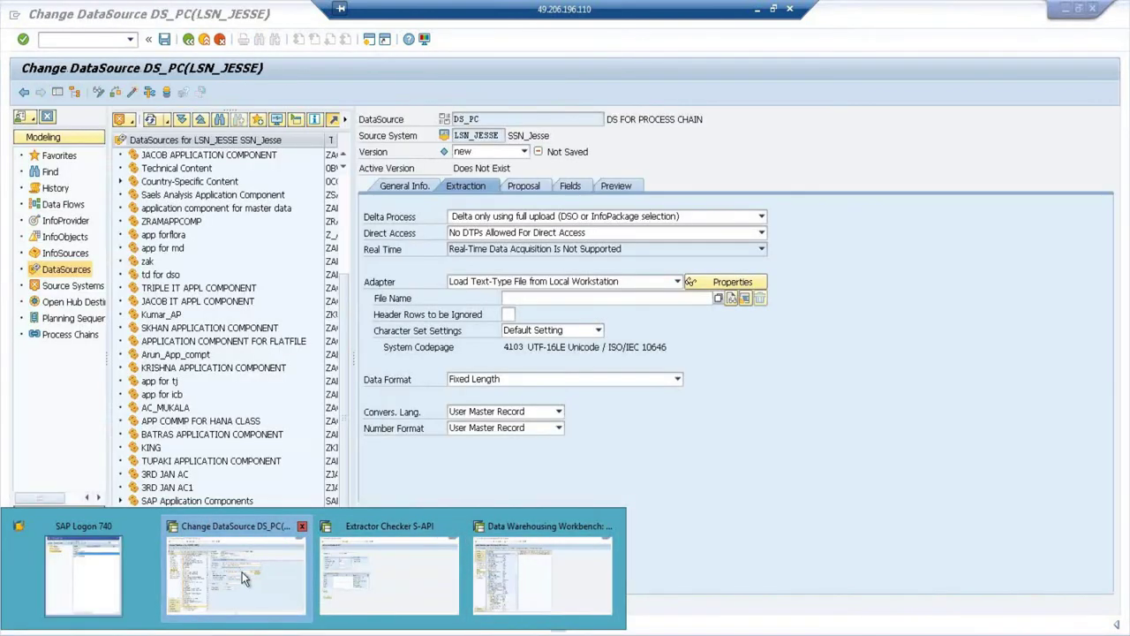
left_click(242, 571)
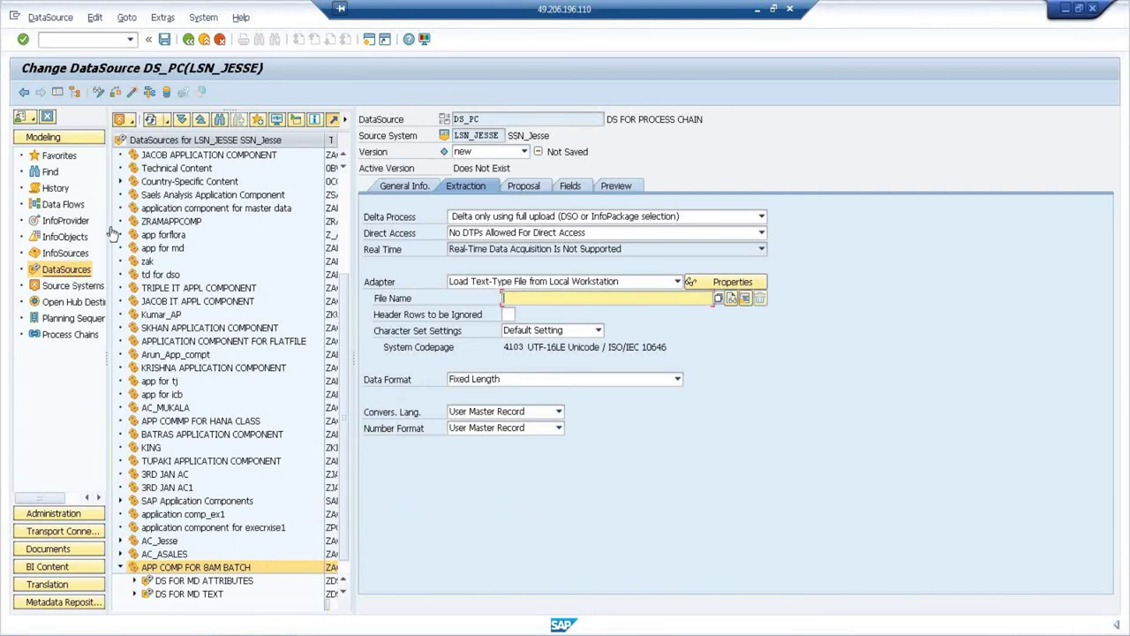
left_click(188, 40)
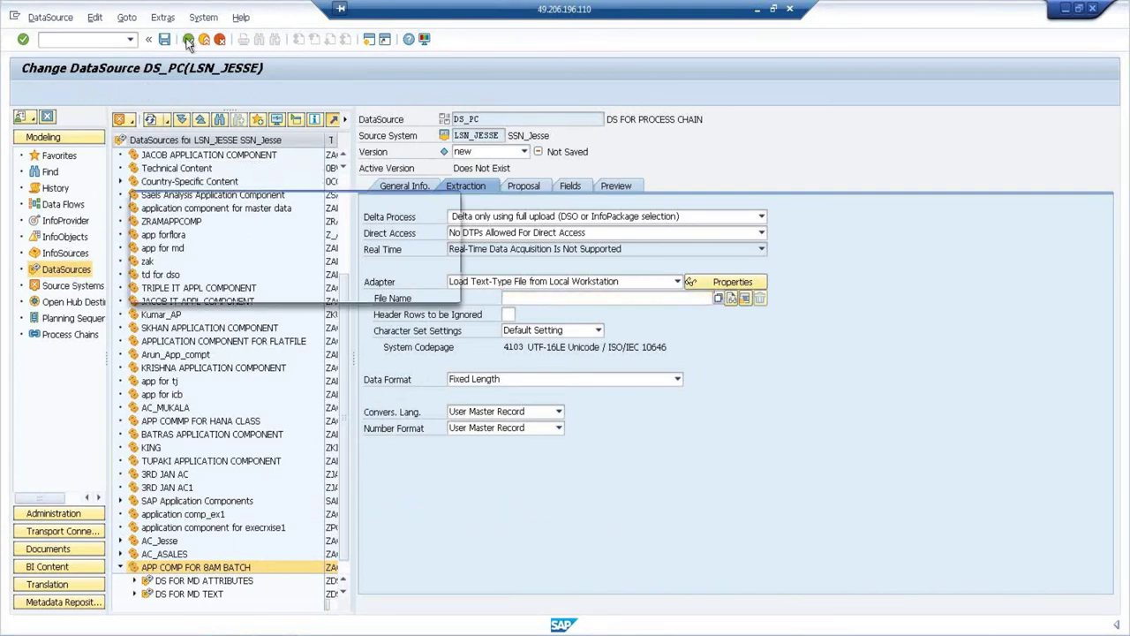
left_click(270, 290)
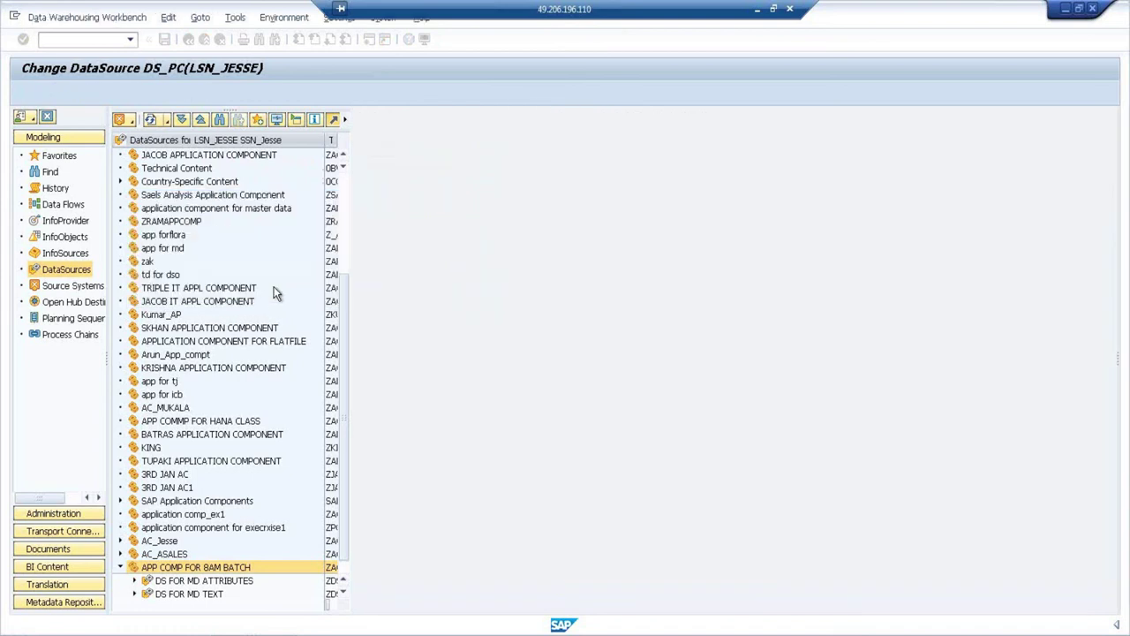
- Switch the DataSource tree to EHP Client 800 and display the fields of Sales Document Header Data (2LIS_11_VAHDR)
right_click(128, 138)
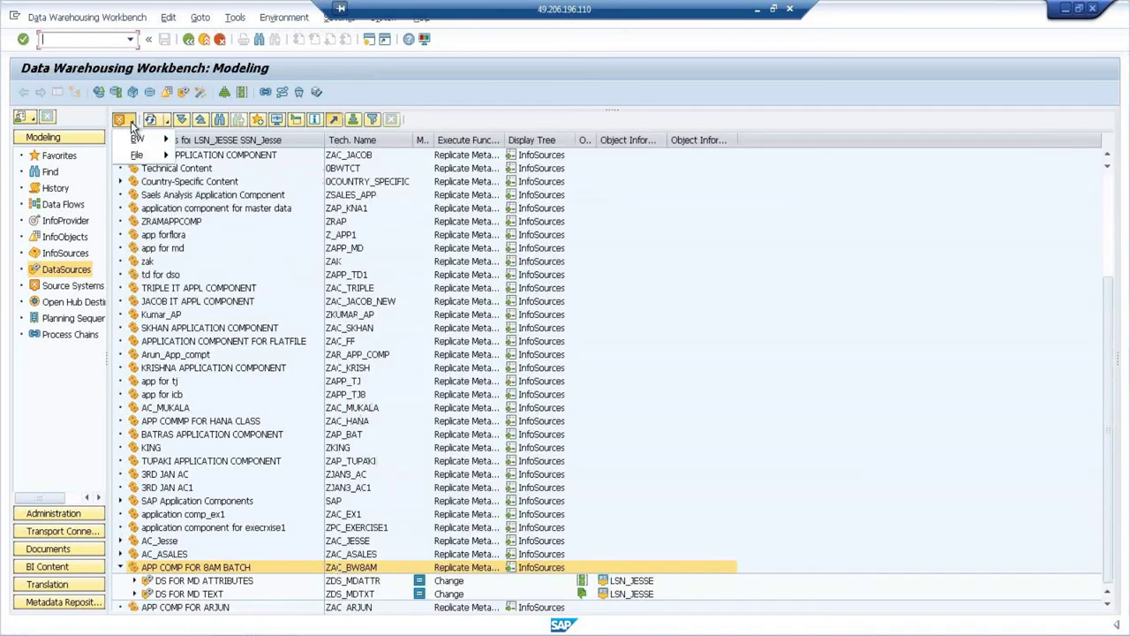
mouse_move(141, 140)
left_click(203, 140)
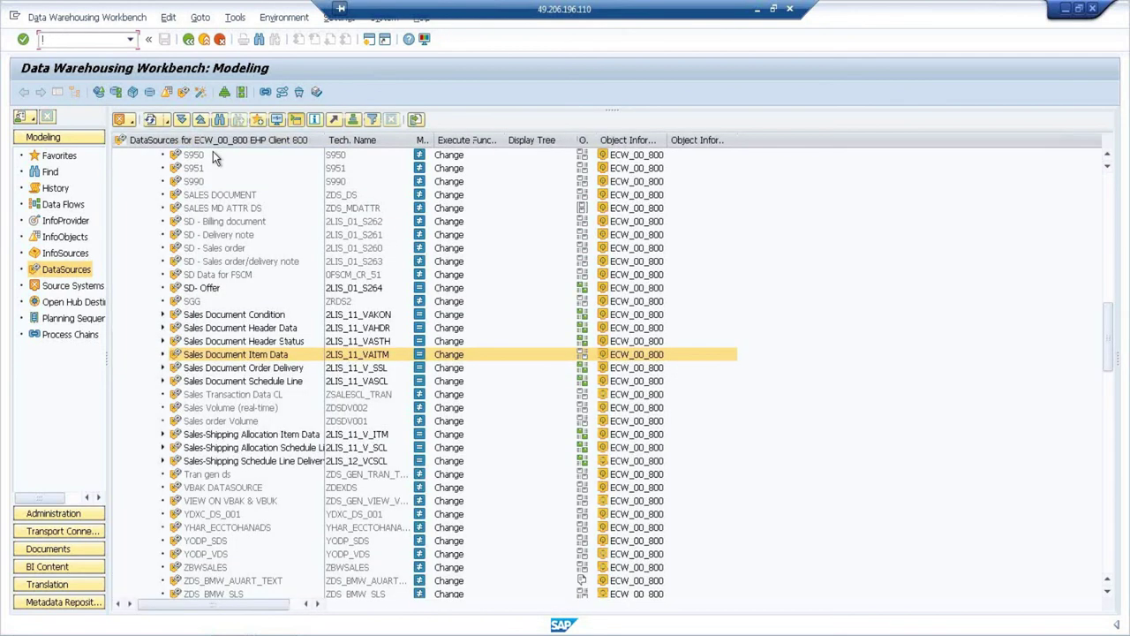
left_click(264, 360)
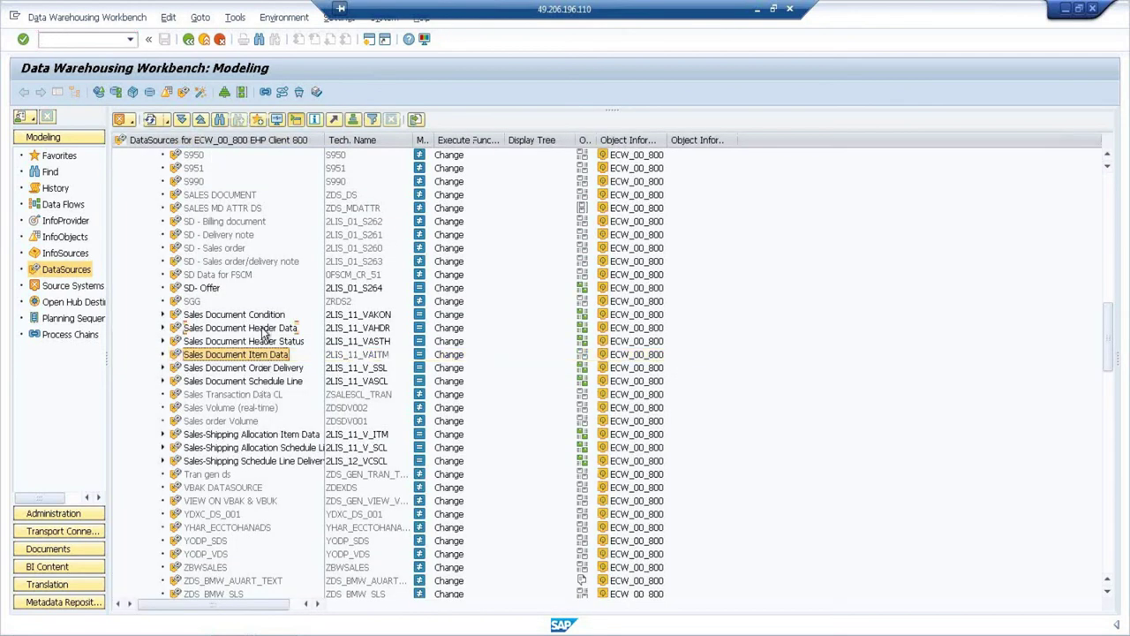
left_click(263, 329)
double_click(263, 330)
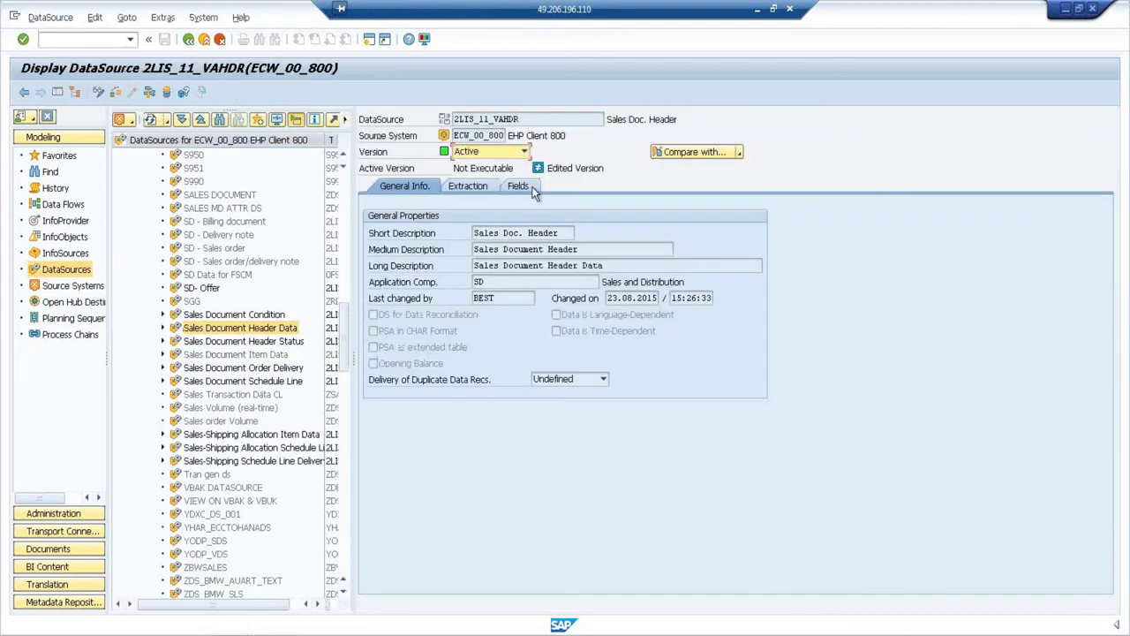
left_click(532, 188)
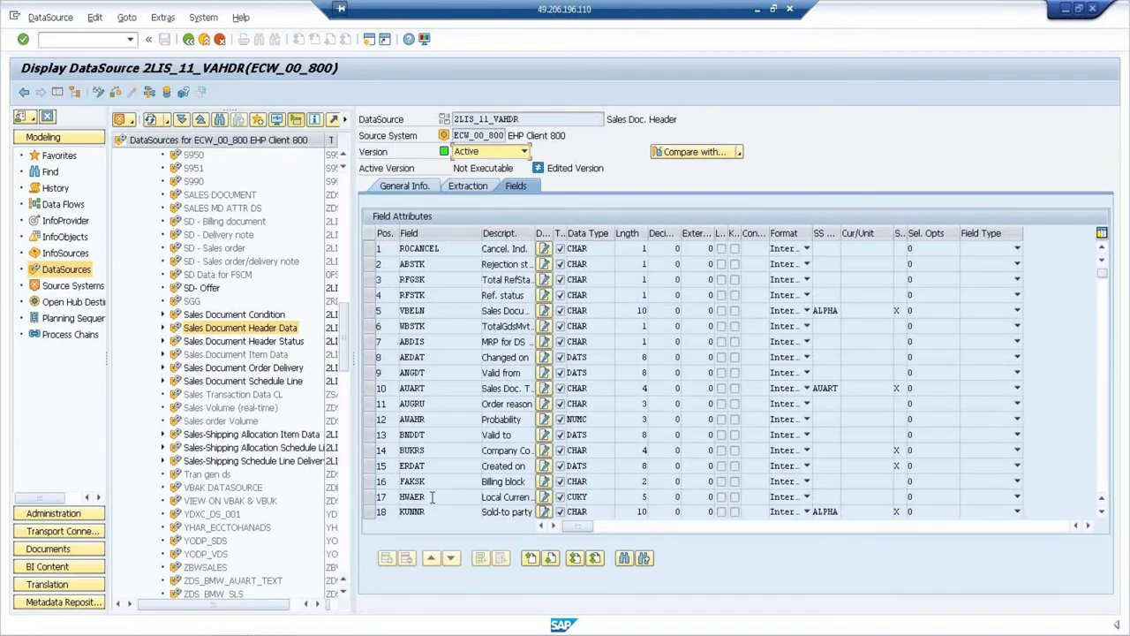
- List the InfoObjects by InfoAreas in the BI Content window and return to the 2LIS_11_VAHDR field display
mouse_move(454, 585)
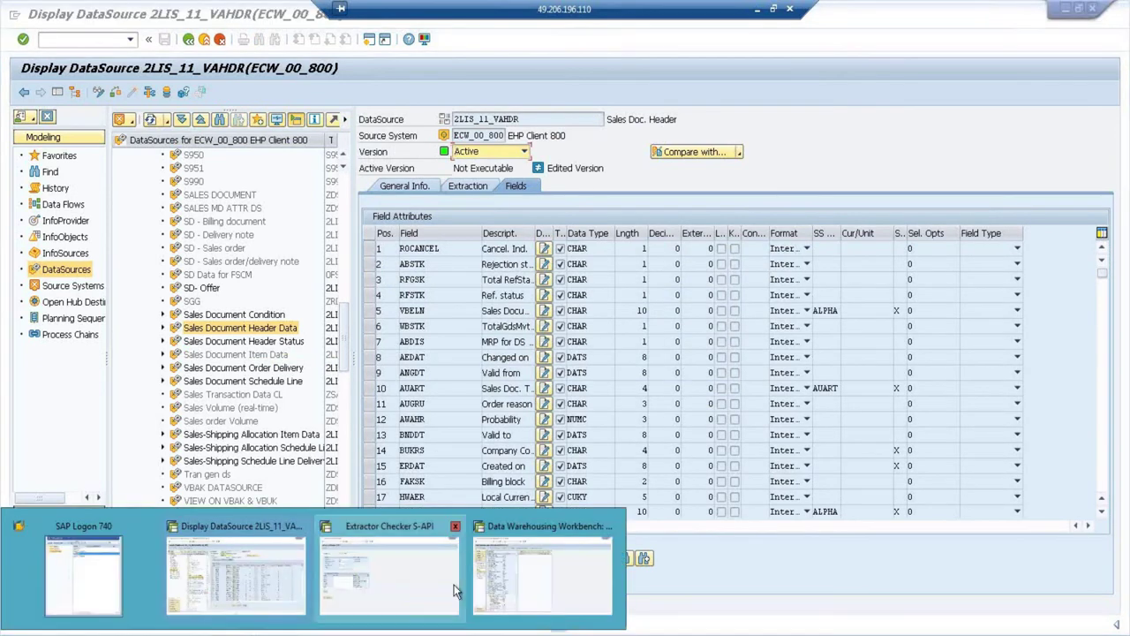
left_click(500, 580)
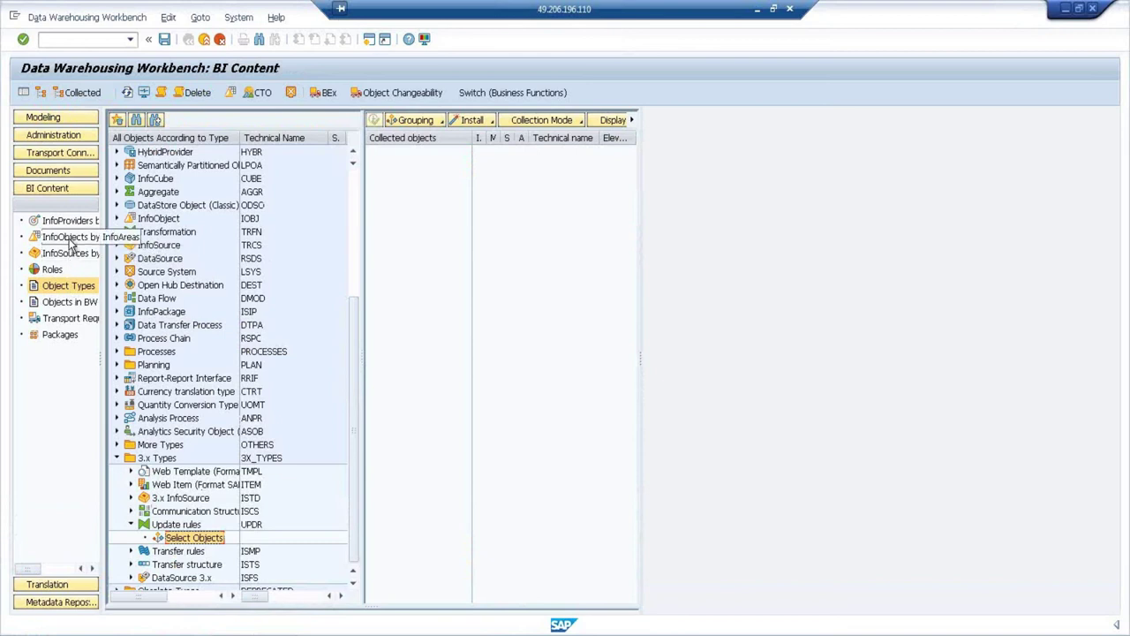
left_click(71, 238)
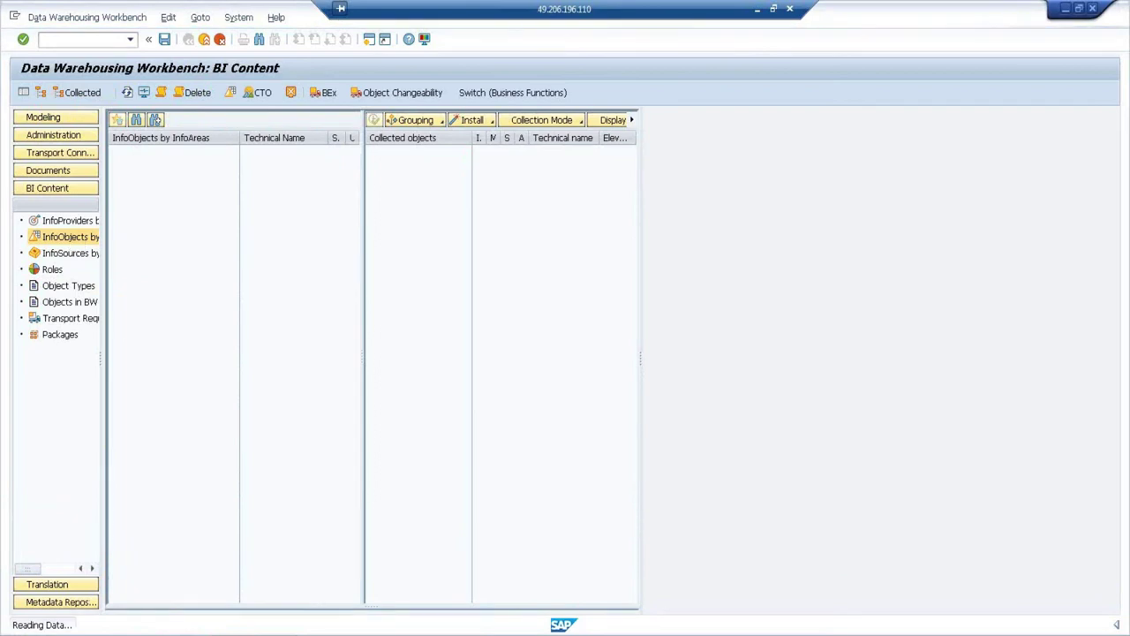
mouse_move(314, 629)
left_click(235, 574)
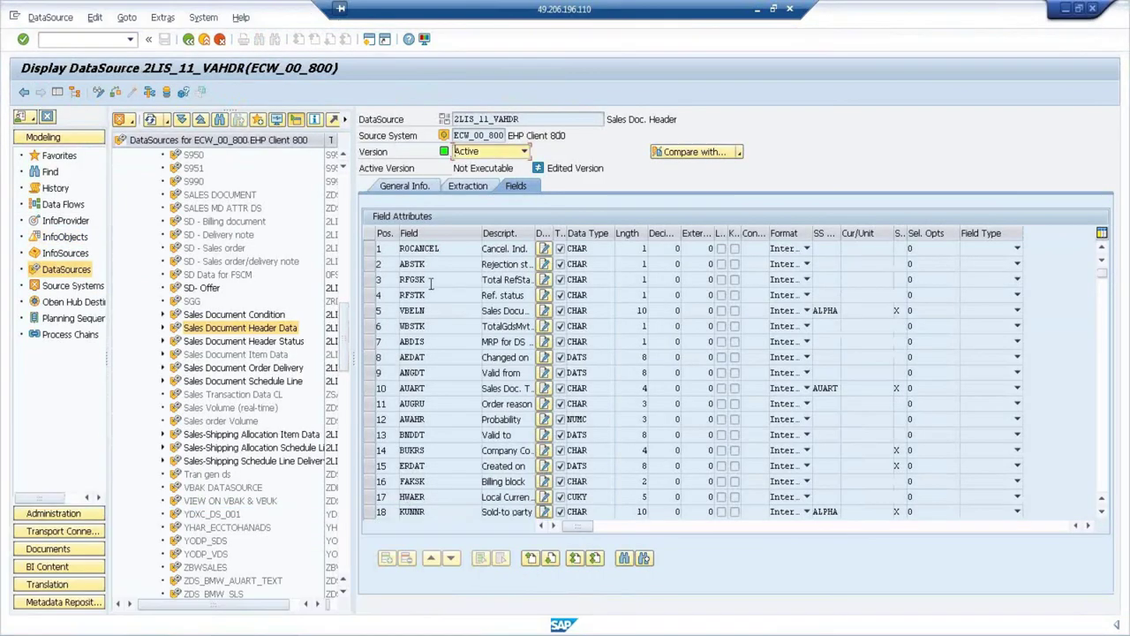
- Mark field VBELN in the 2LIS_11_VAHDR field list and switch to the BI Content window
left_click(428, 311)
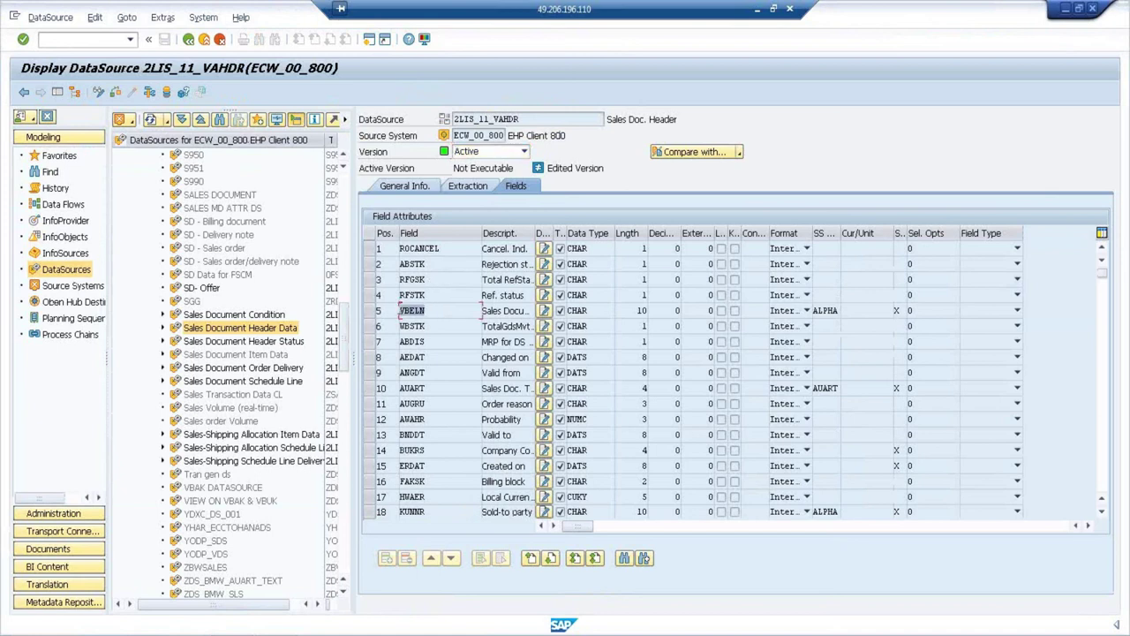
mouse_move(331, 626)
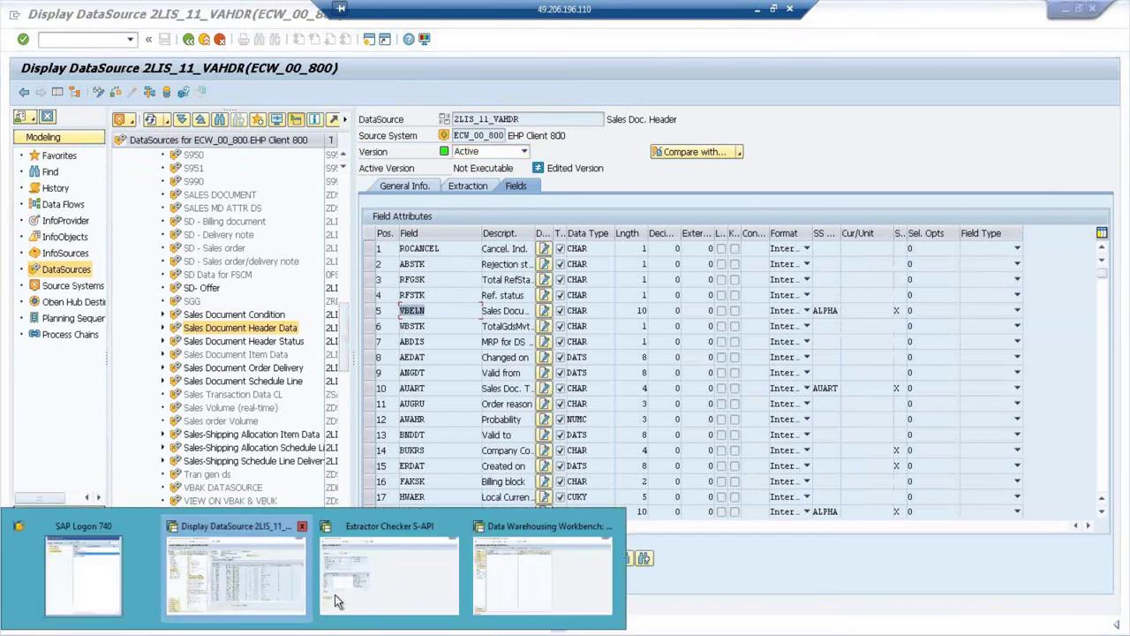
left_click(484, 566)
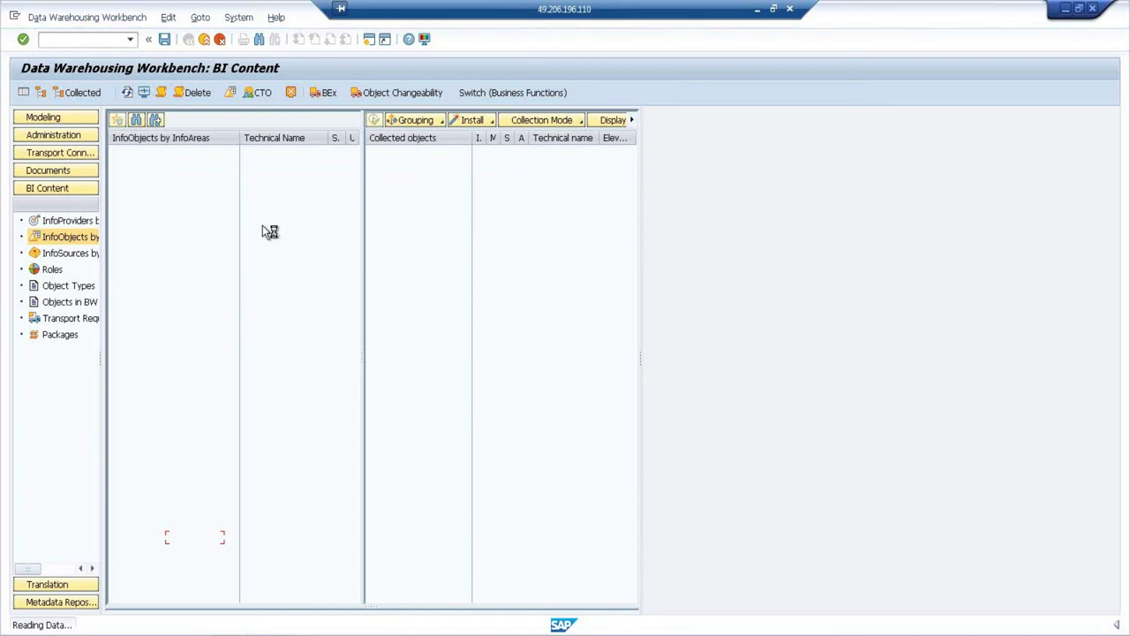
- Take the remote desktop session out of full screen and dismiss the Java update notice
left_click(773, 8)
key("super+Up")
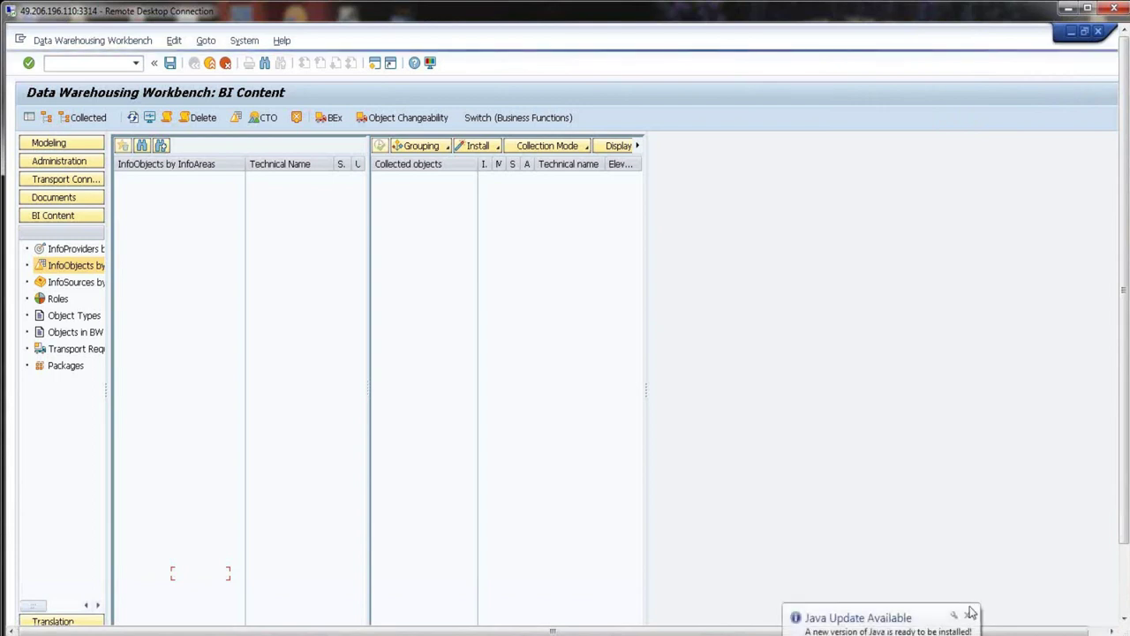
left_click(967, 617)
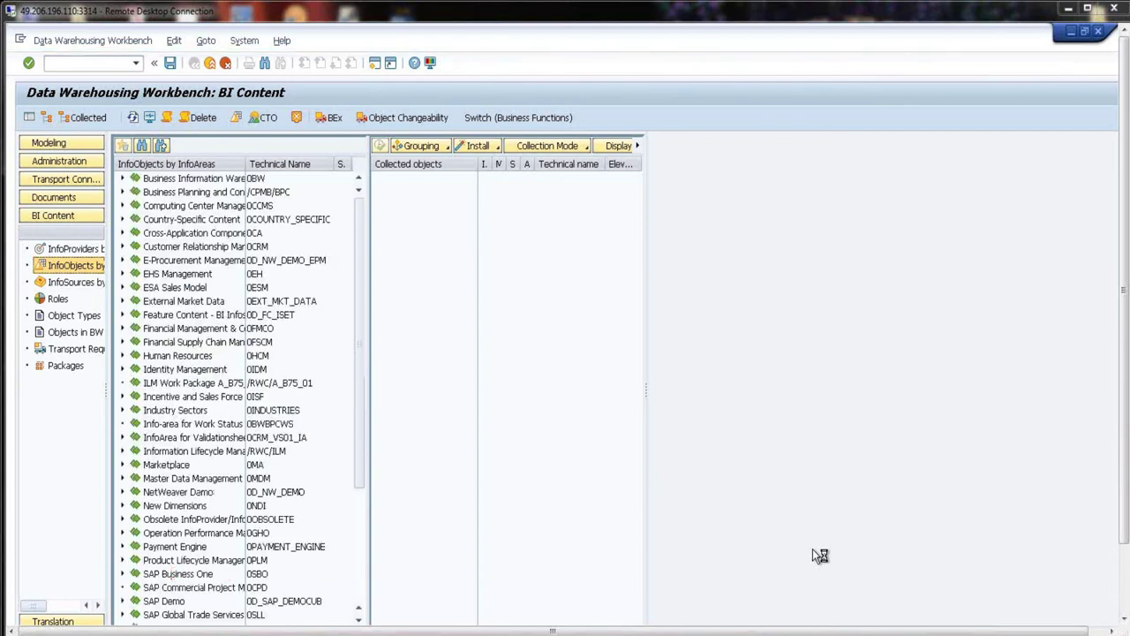
- Search the BI Content InfoObjects tree for vbeln
left_click(142, 147)
type("v")
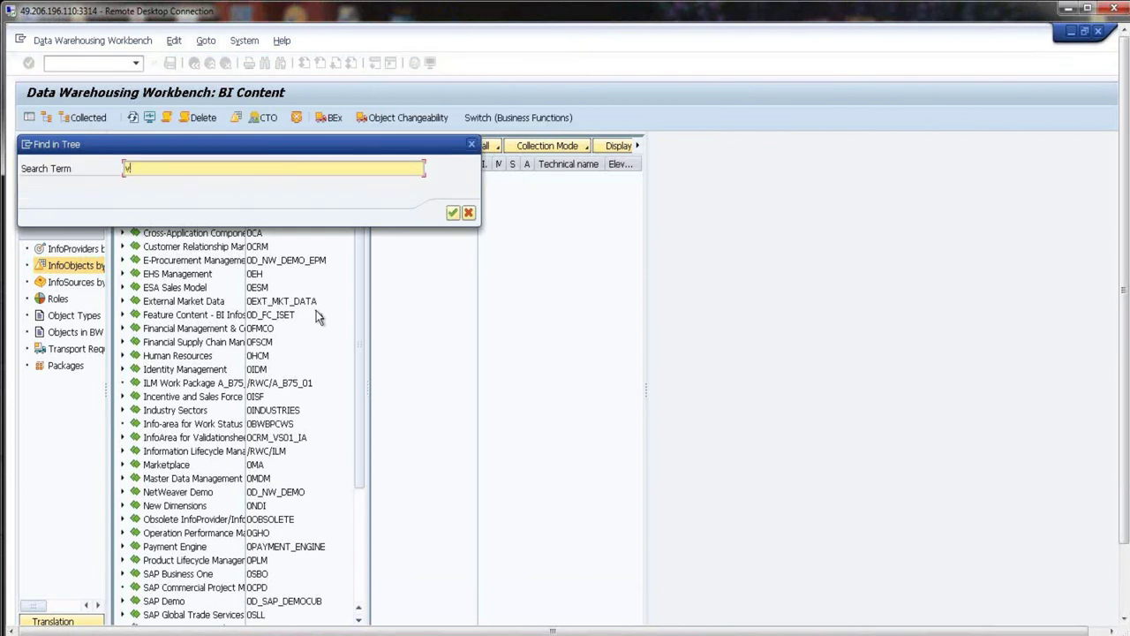
type("beln")
key("Return")
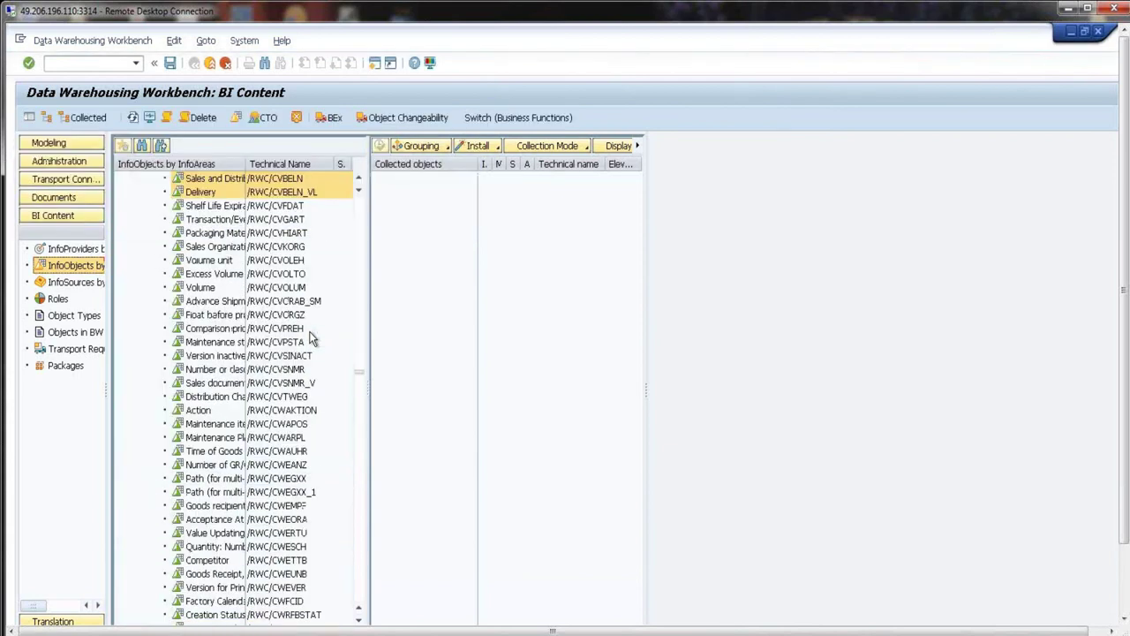
left_click(361, 179)
left_click(360, 179)
left_click(361, 180)
left_click(360, 179)
left_click(360, 179)
left_click(360, 180)
left_click(360, 179)
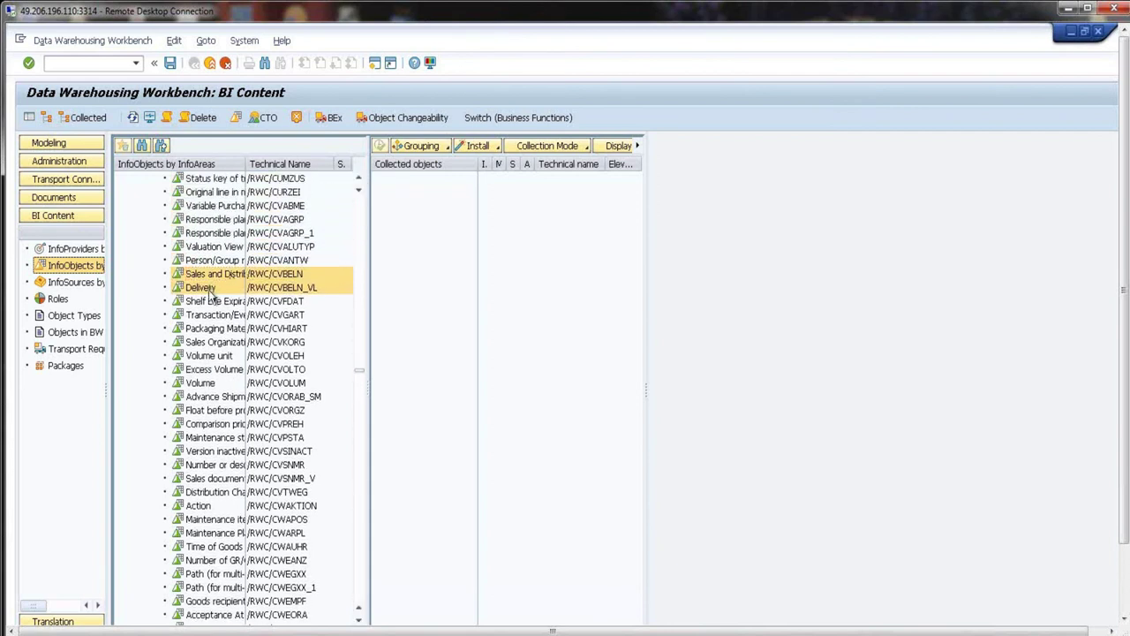
- Add the Sales and Distribution Document Number InfoObject /RWC/CVBELN to the collected objects and mark it for installation
left_click(215, 275)
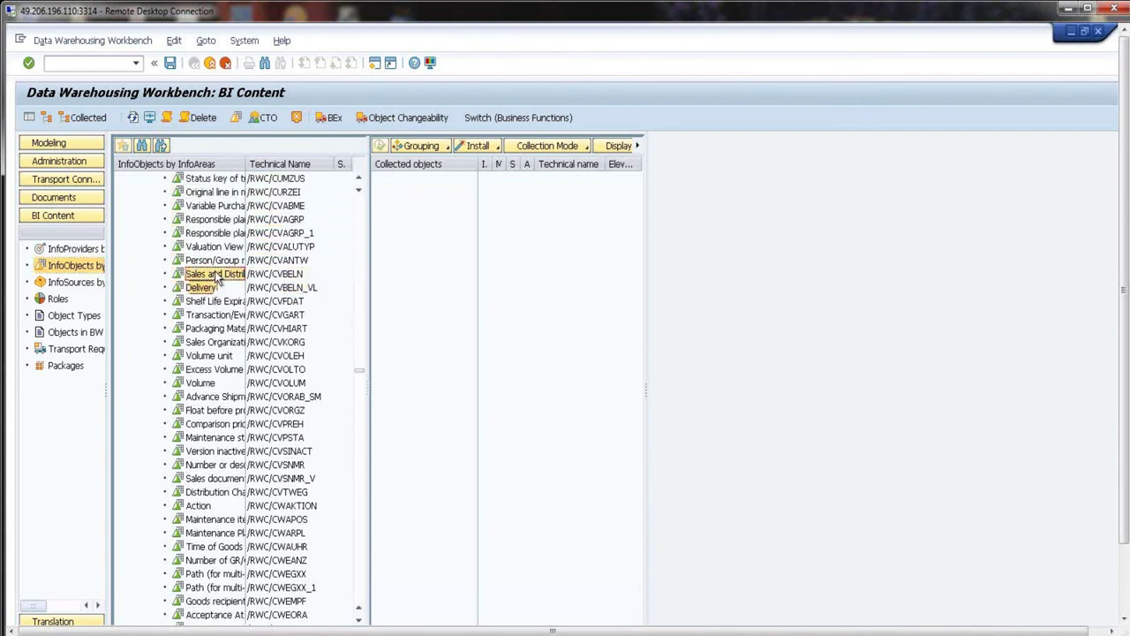
left_click_drag(215, 276, 436, 183)
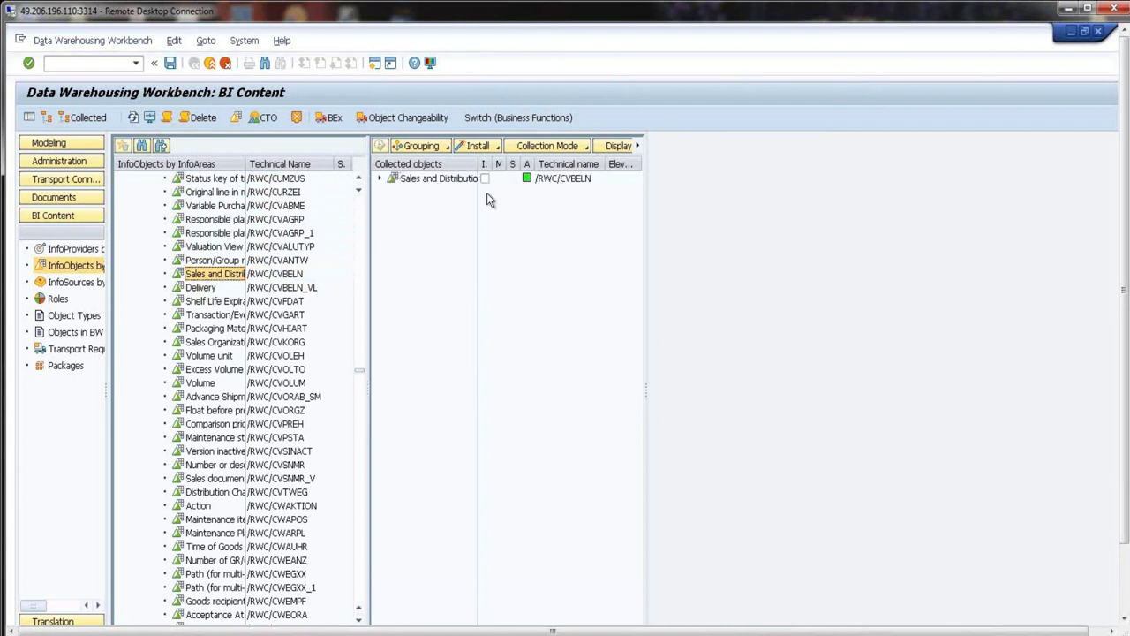
left_click(483, 179)
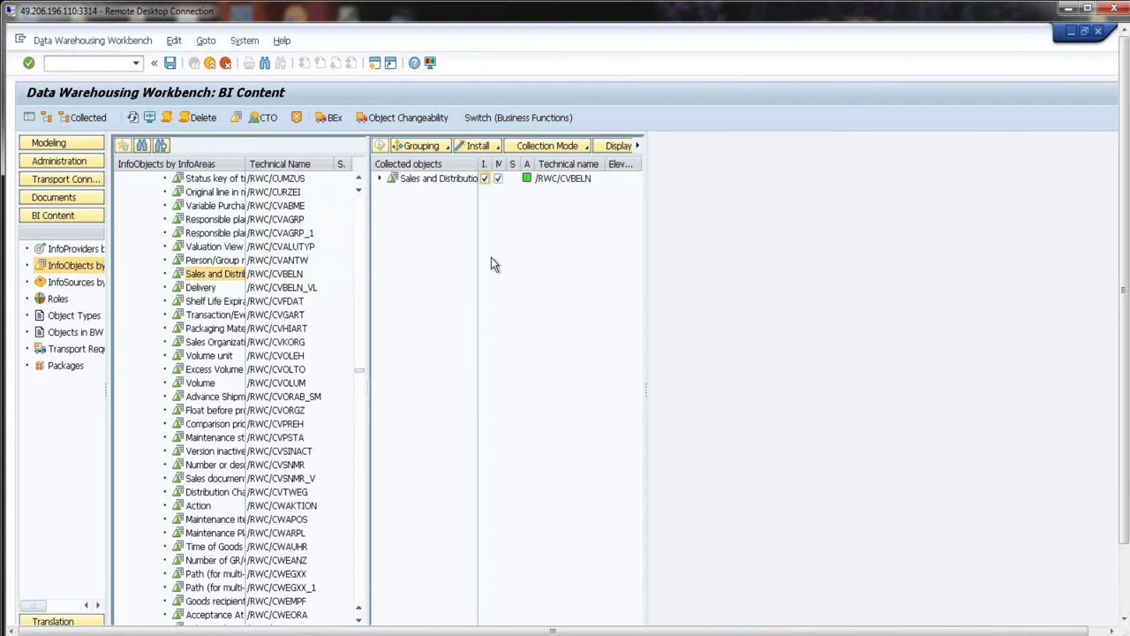
- Review the grouping and collection mode options and install the collected InfoObject /RWC/CVBELN
left_click(445, 146)
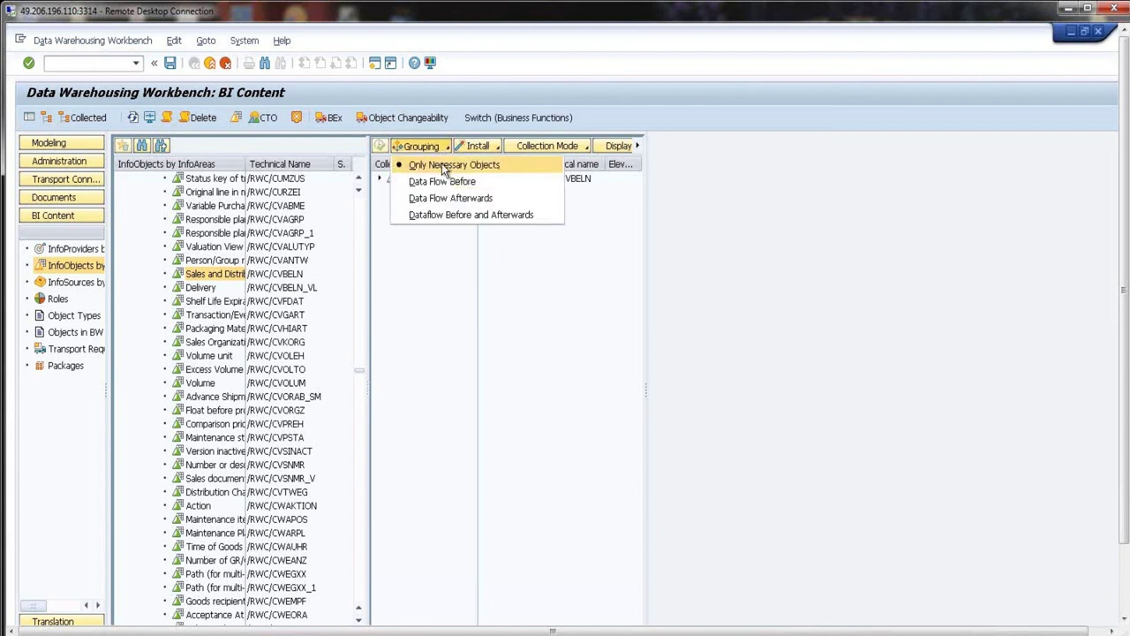
left_click(574, 147)
left_click(534, 147)
left_click(530, 164)
left_click(477, 146)
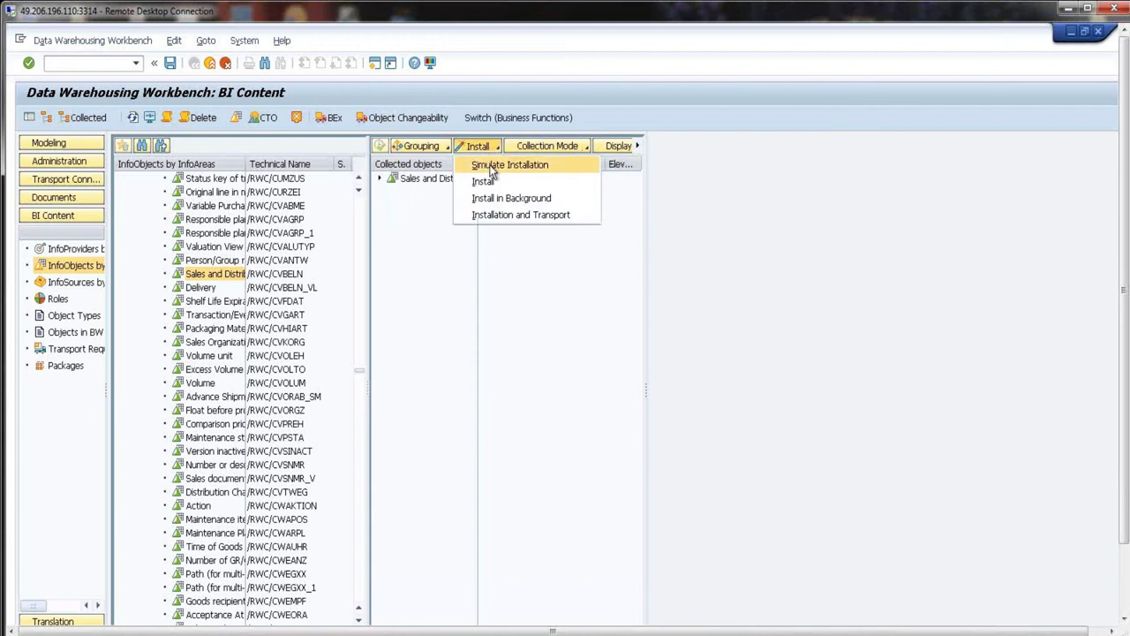
left_click(490, 181)
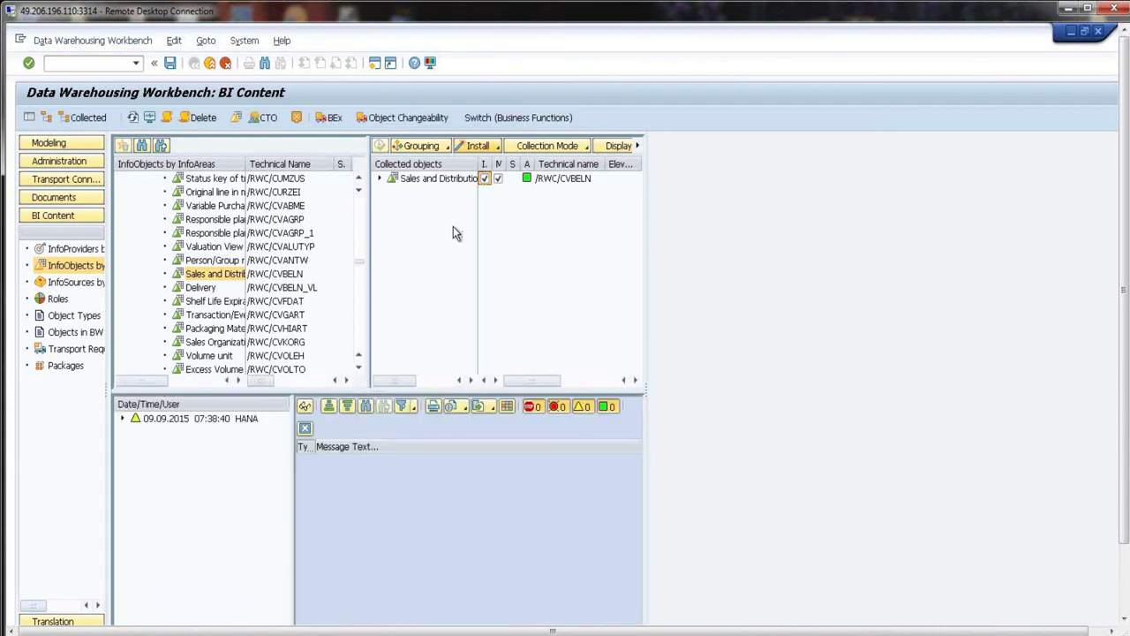
- Display the InfoObjects tree in Modeling and search it for vbeln by technical name and description
left_click(70, 147)
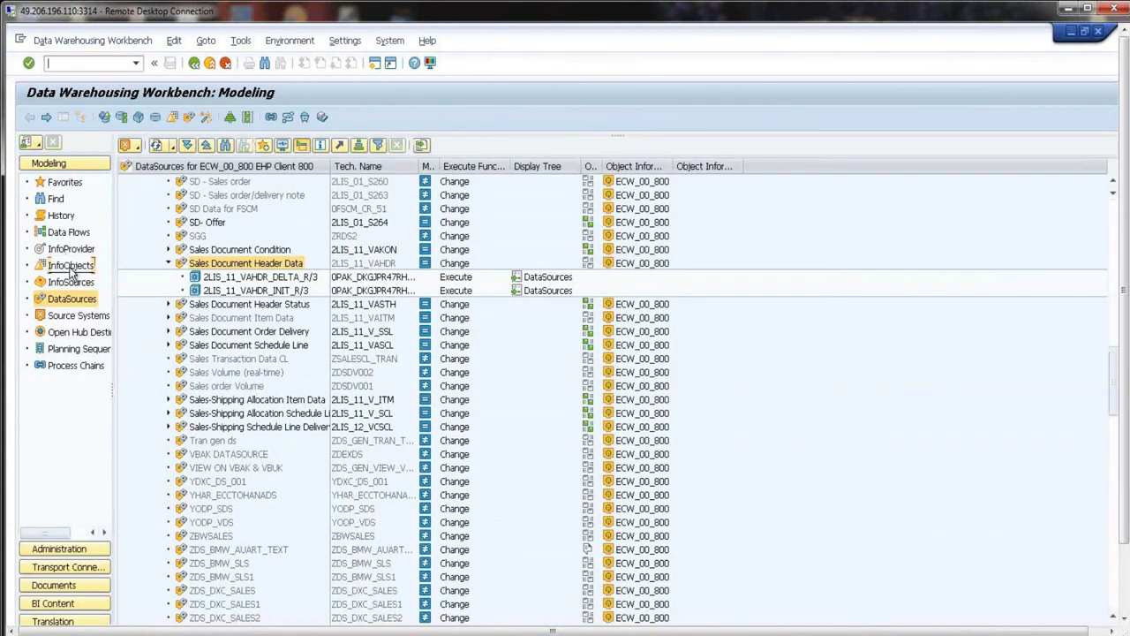
left_click(70, 264)
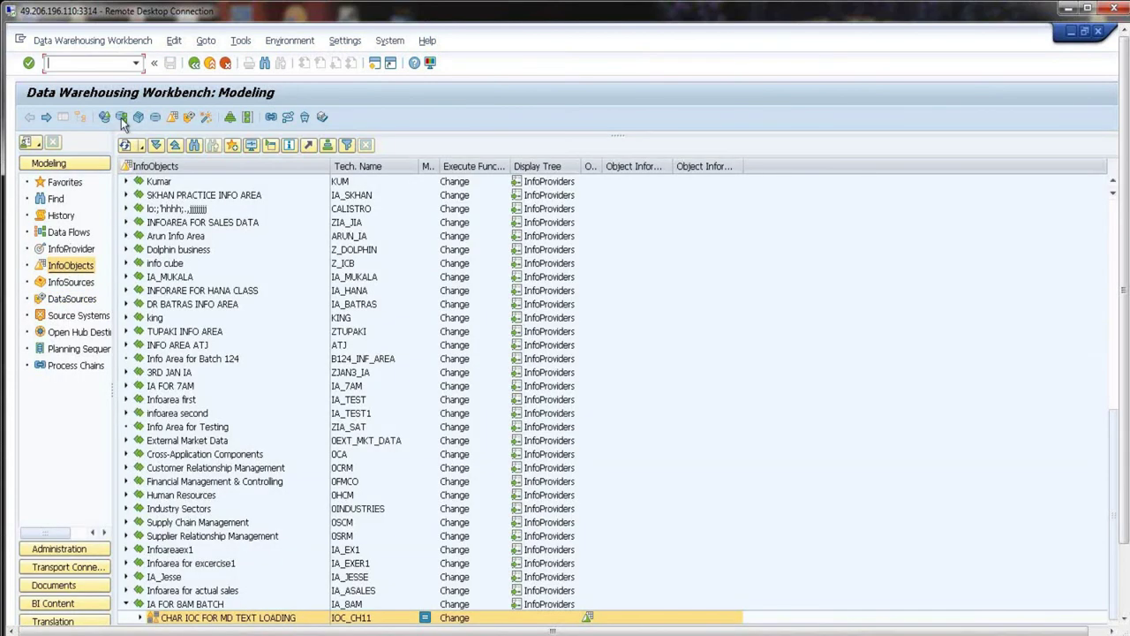
left_click(193, 146)
type("vb")
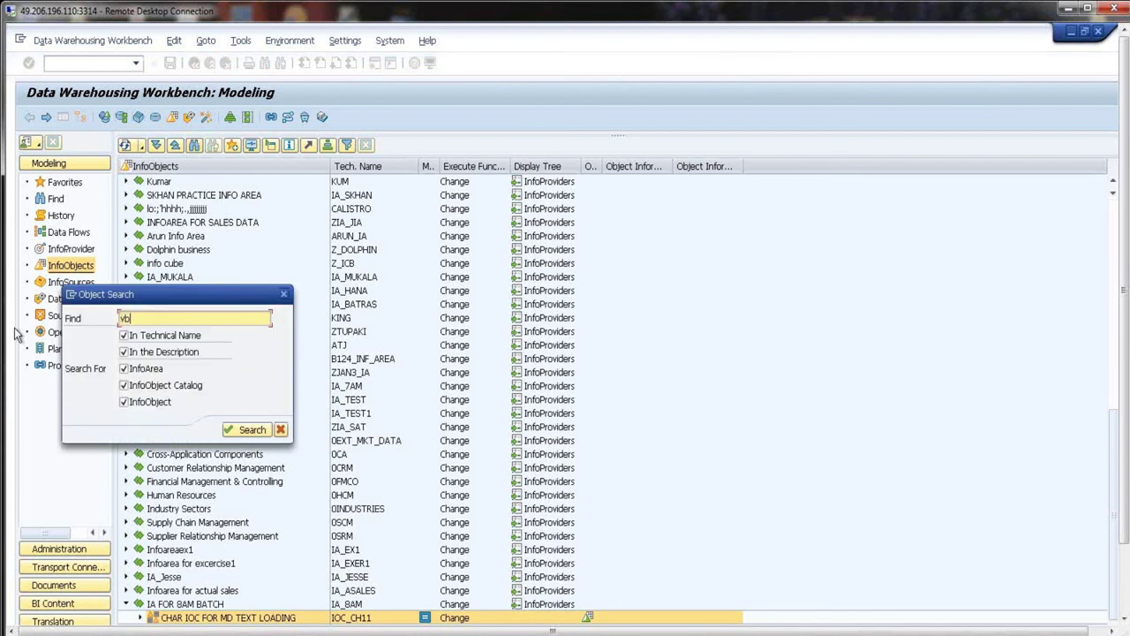
type("eln")
key("Return")
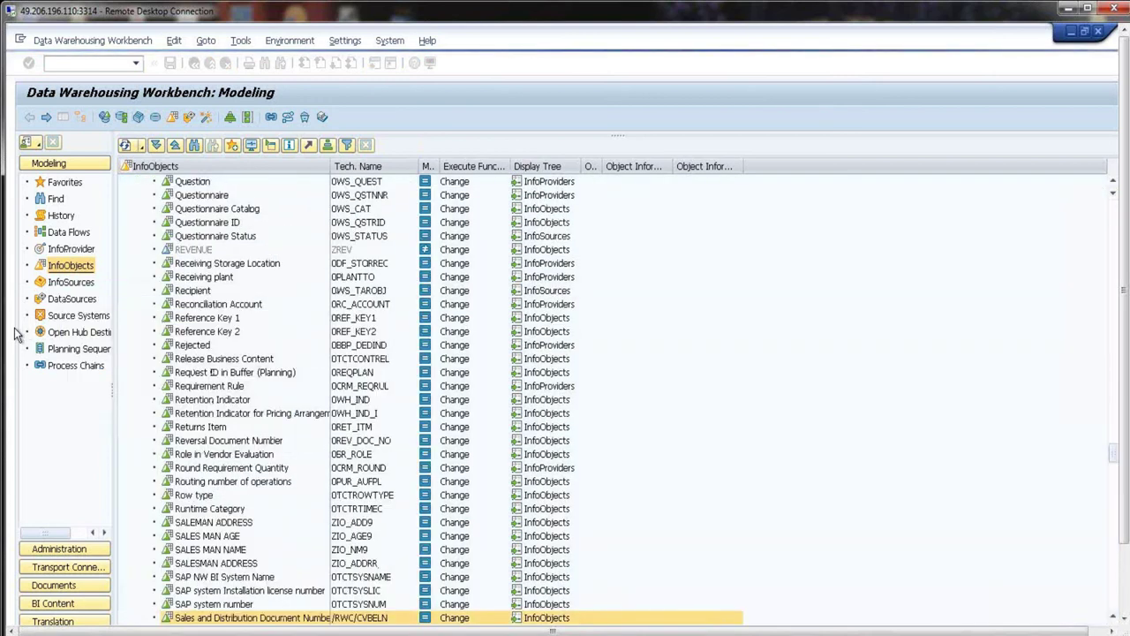
scroll(370, 624, "down", 2)
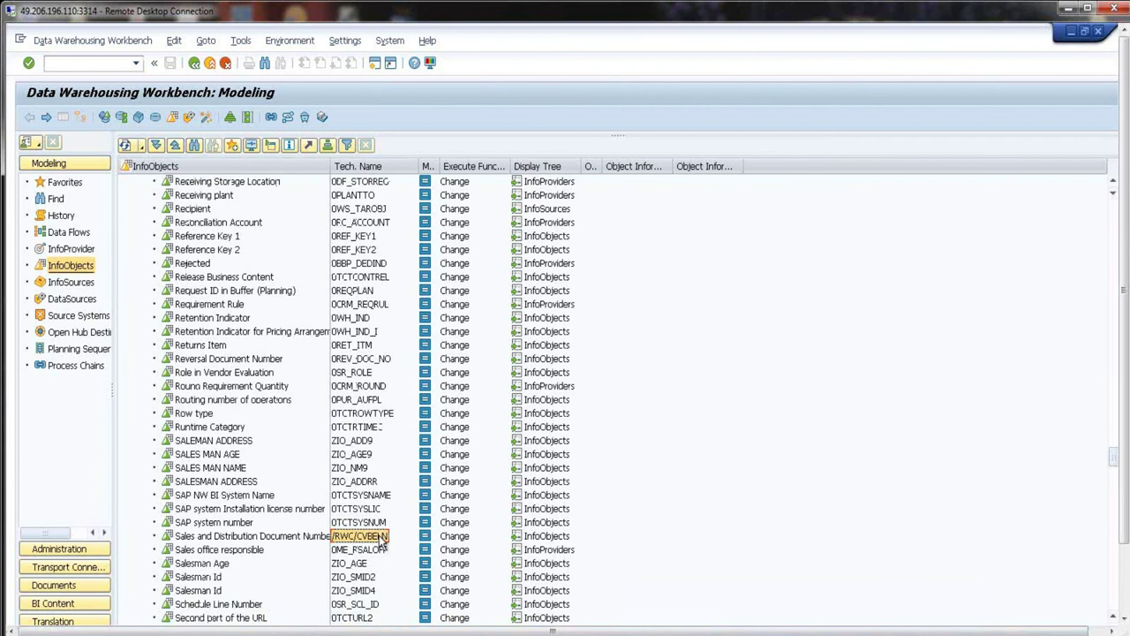
scroll(380, 540, "up", 2)
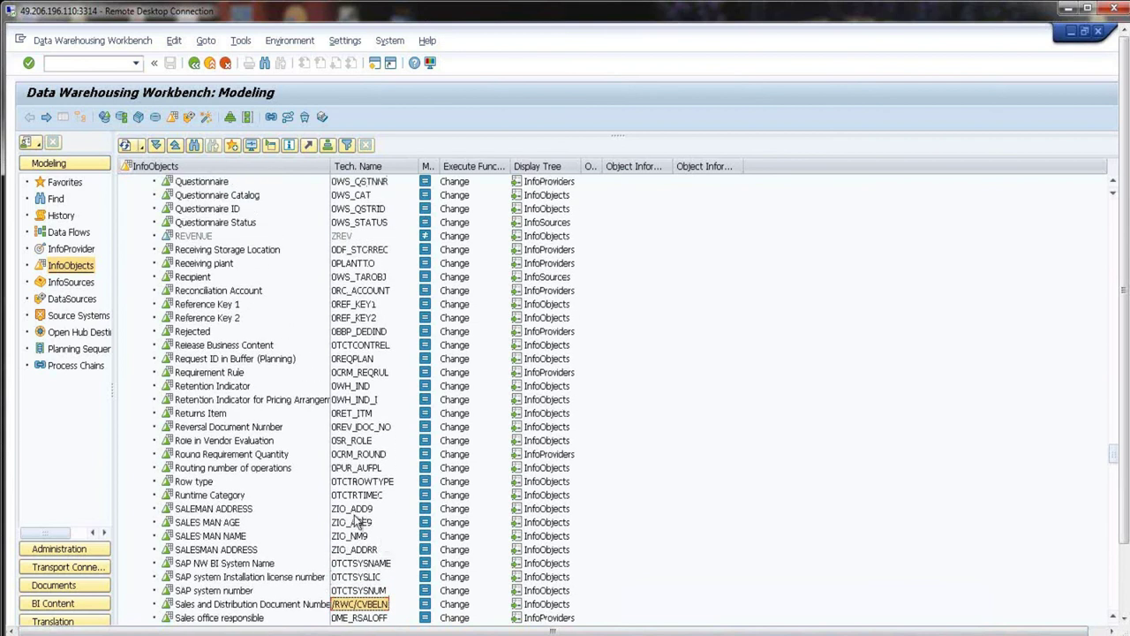
- Display the InfoProvider tree and select REMOTE CUBE FOR DTP DIRECT ACCESS under IA FOR 8AM BATCH
left_click(70, 249)
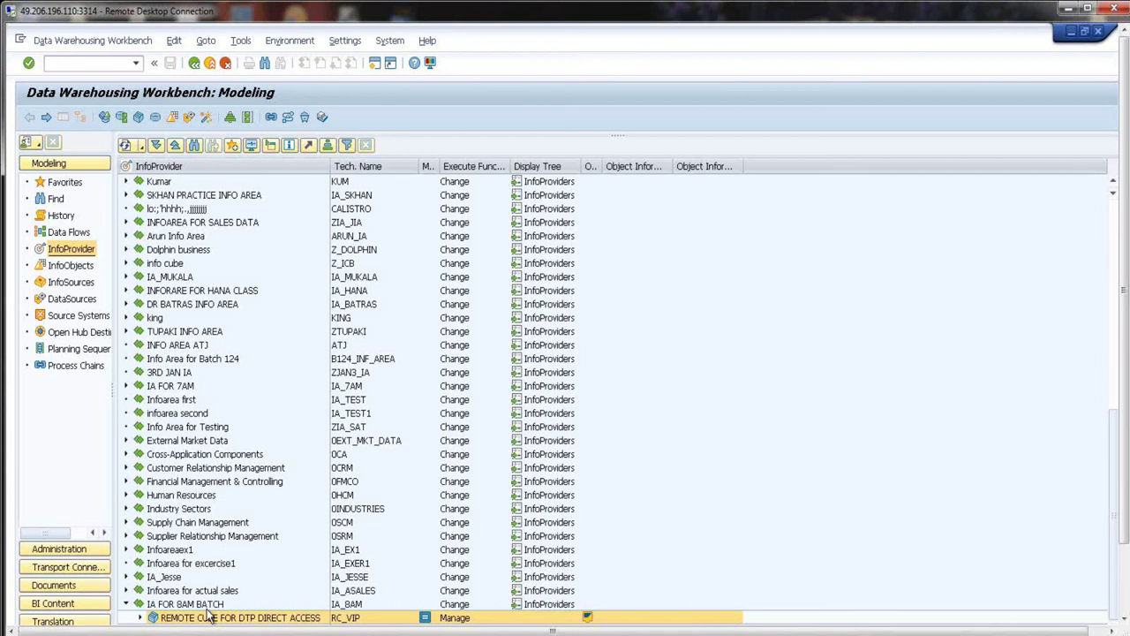
right_click(225, 618)
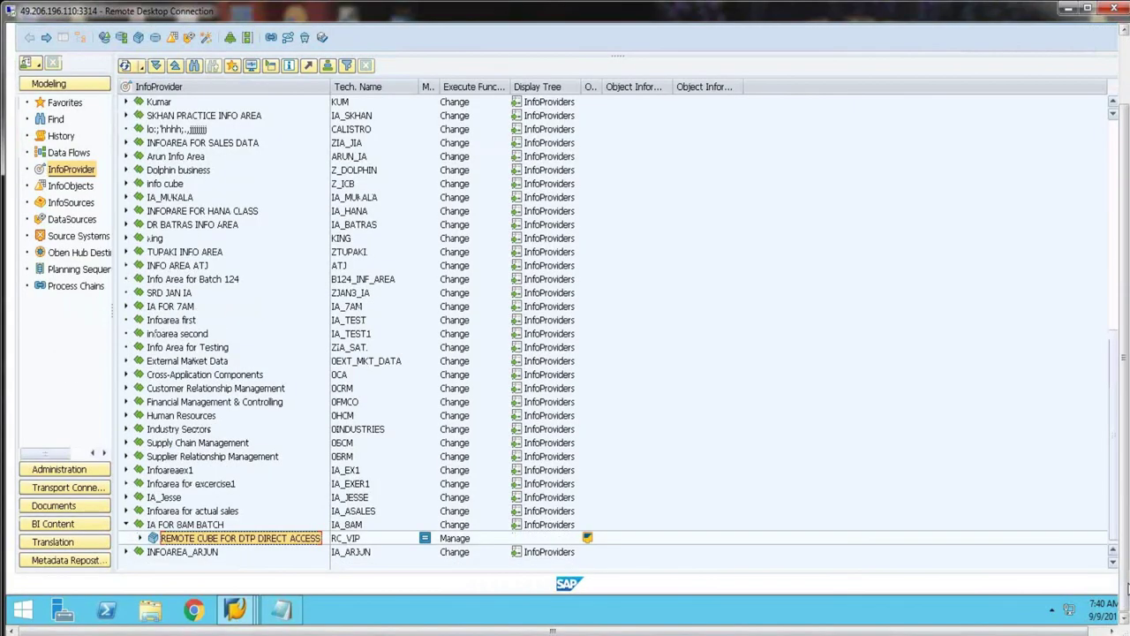
- Switch to the Extractor Checker window, return the remote session to full screen, and go back to SAP Easy Access
mouse_move(235, 609)
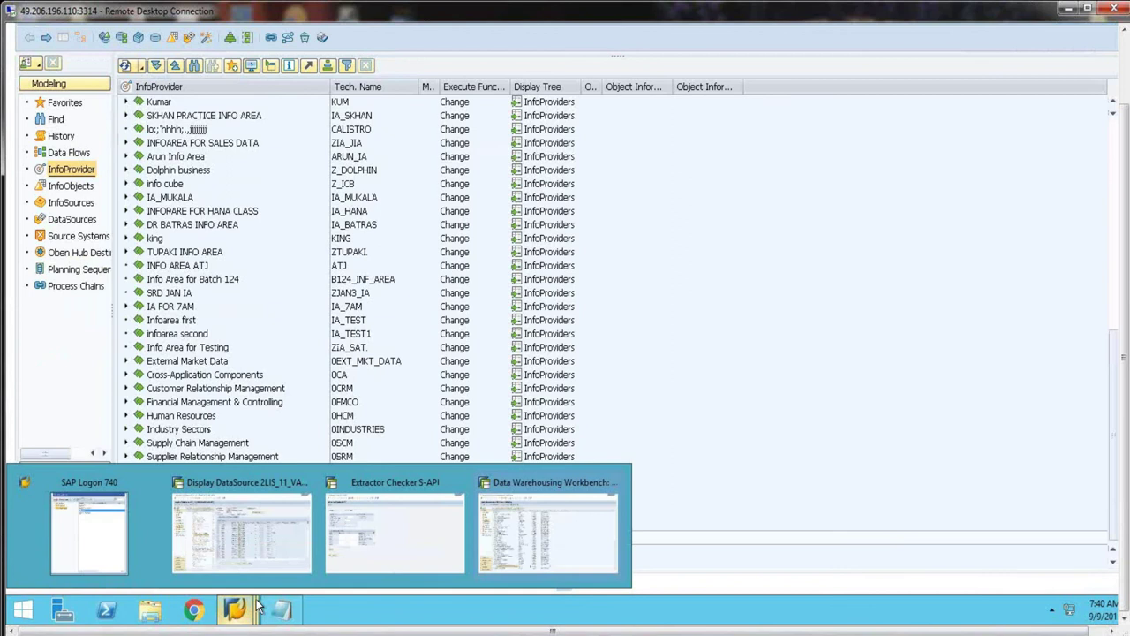
left_click(405, 544)
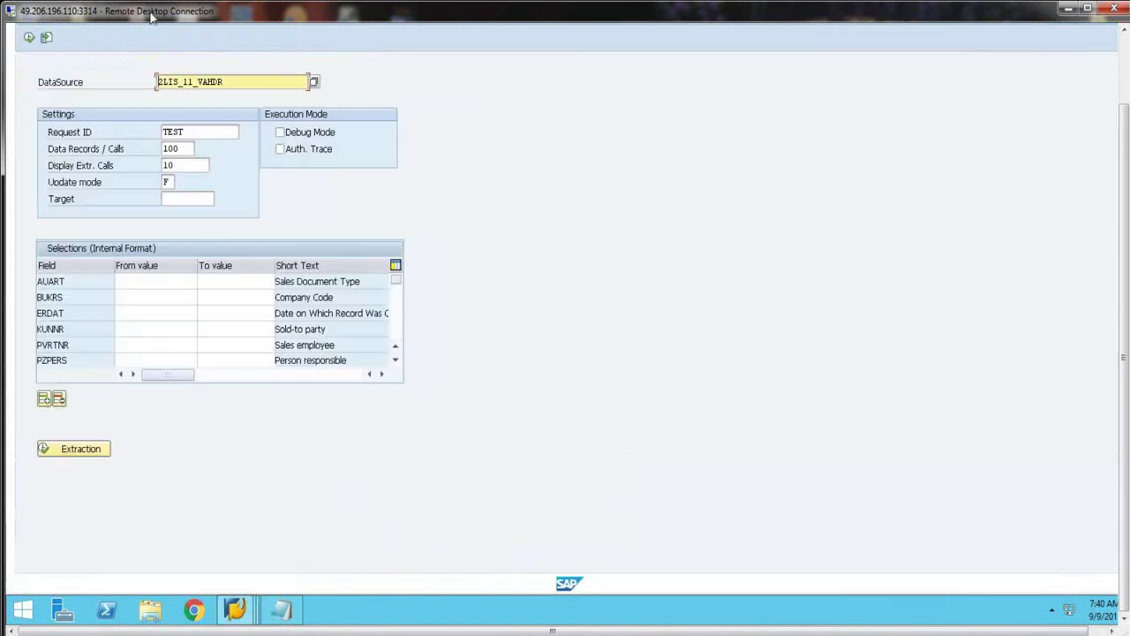
left_click(1088, 8)
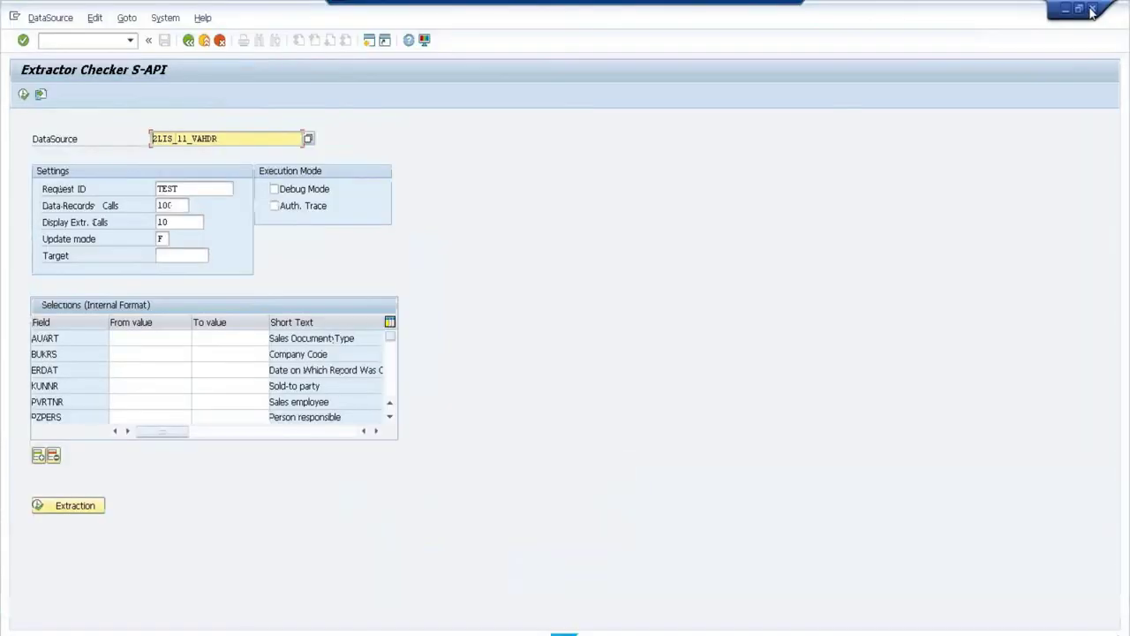
left_click(188, 41)
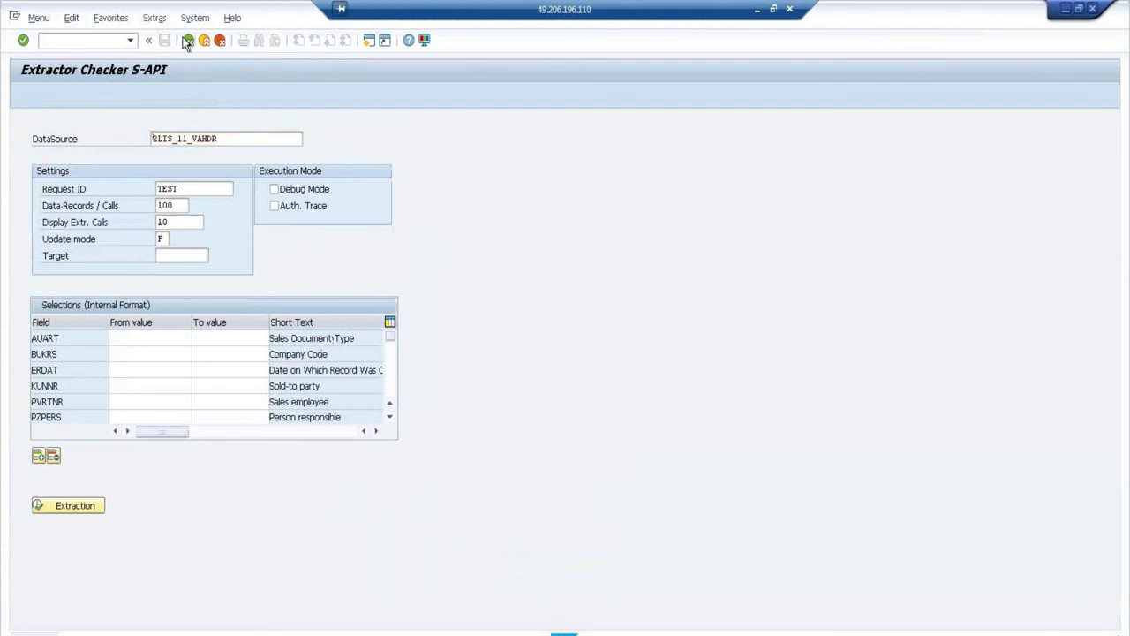
- Expand the Logistics folder in the SAP menu and its Quality Management subfolder
left_click(36, 231)
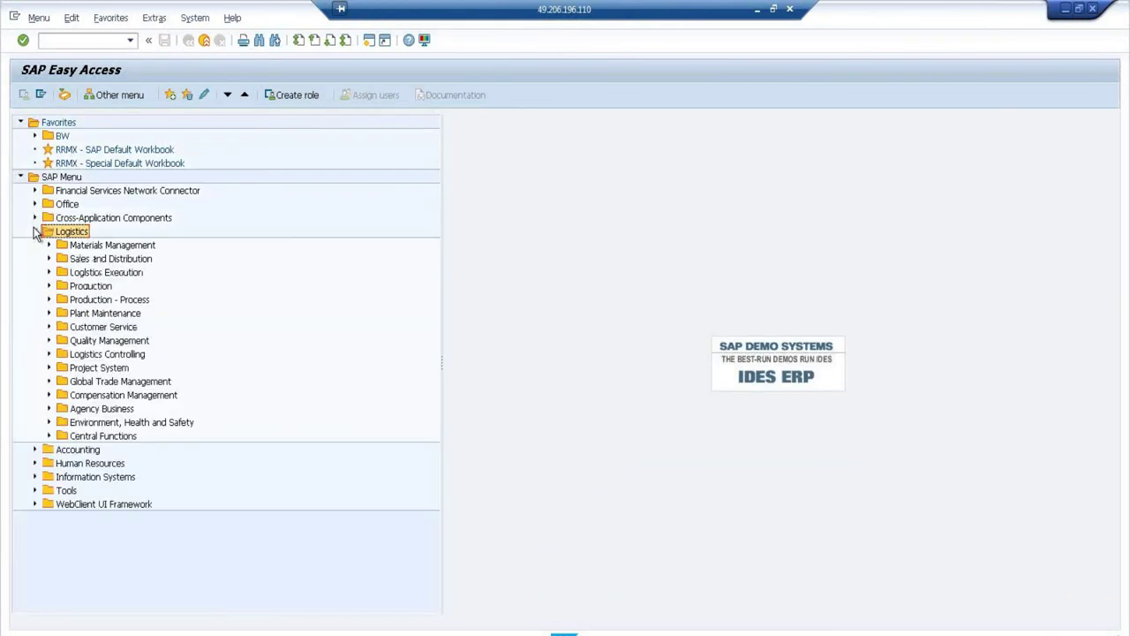
left_click(110, 248)
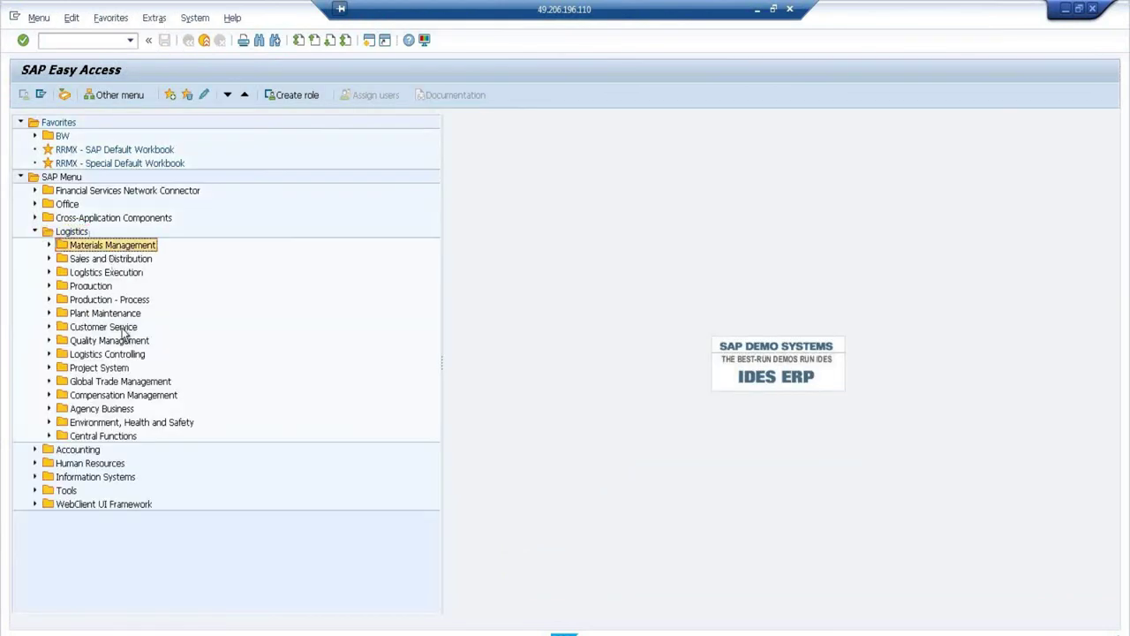
left_click(136, 432)
left_click(129, 248)
left_click(125, 342)
left_click(50, 341)
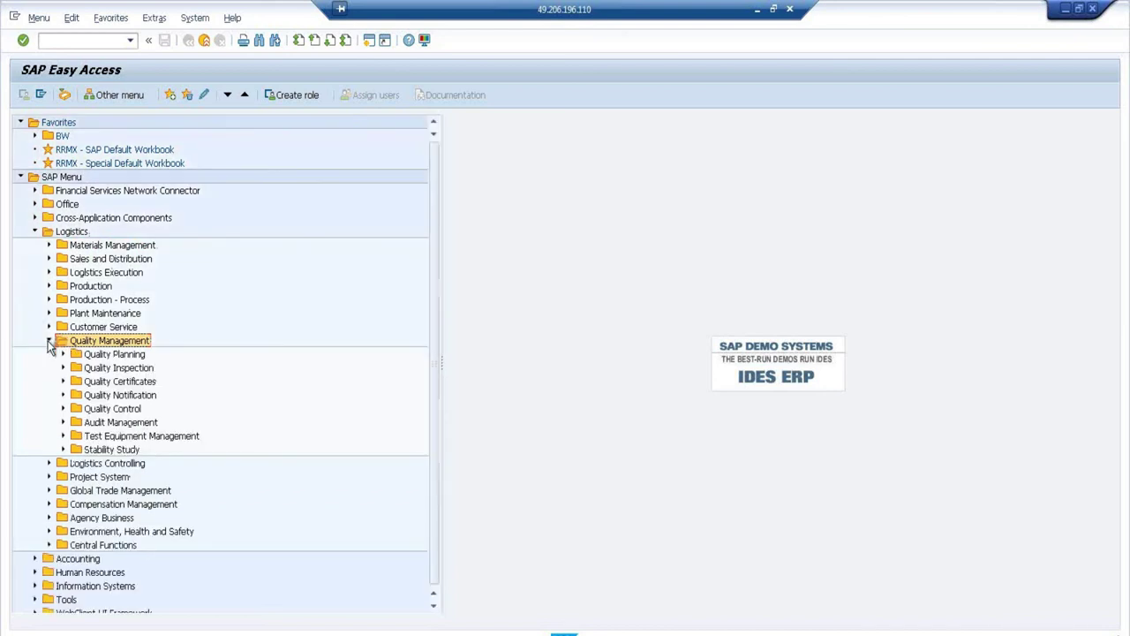
- Expand Quality Planning and Inspection Planning down to the transactions in the Inspection Plan folder
left_click(63, 353)
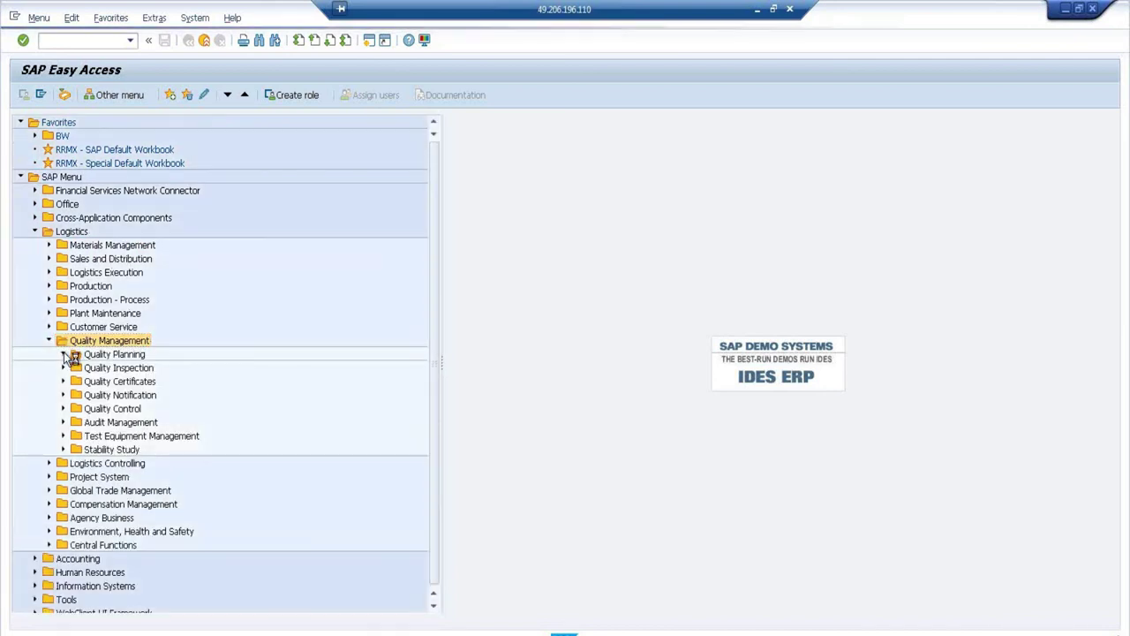
left_click(99, 369)
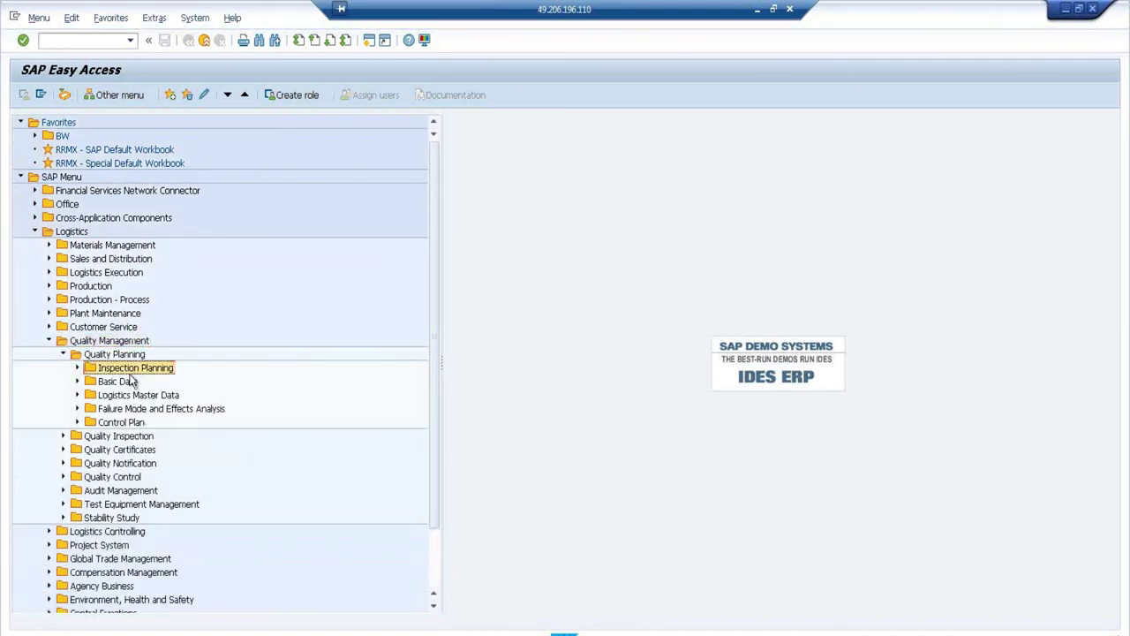
left_click(77, 368)
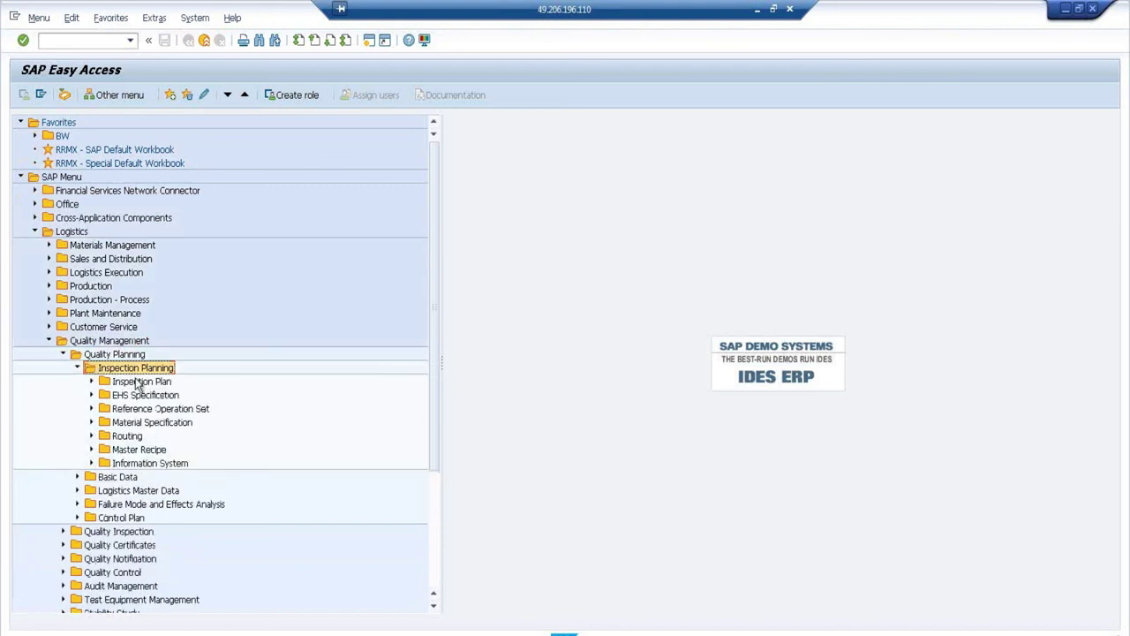
left_click(139, 381)
left_click(91, 382)
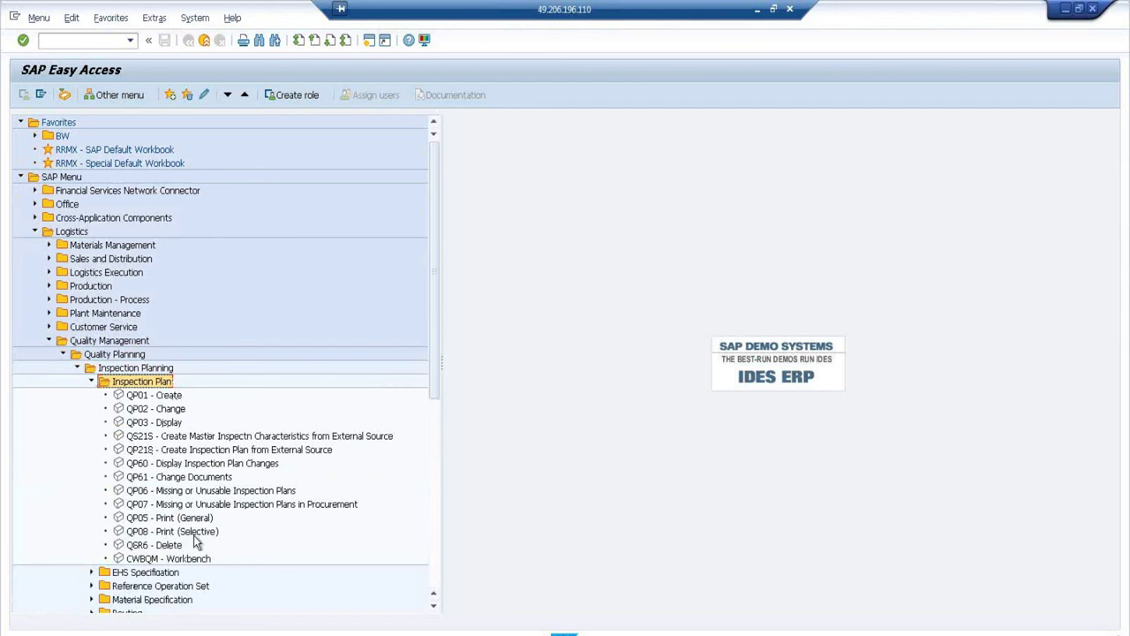
- Collapse the Inspection Plan folder, expand Material Specification, and select its Edit and Display transactions
left_click(91, 382)
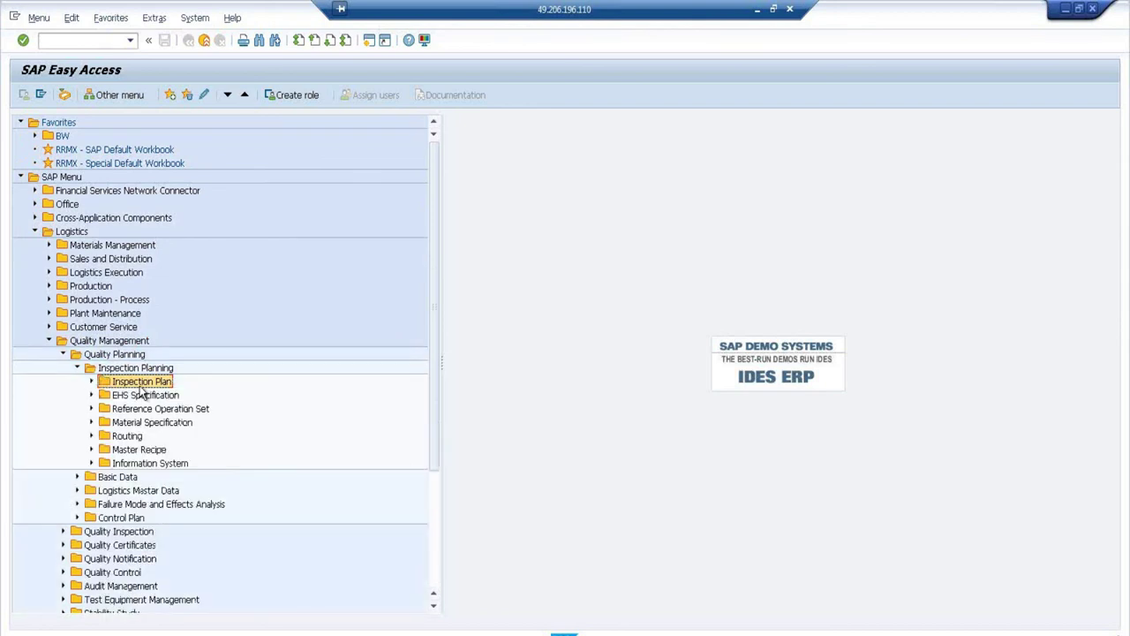
left_click(141, 422)
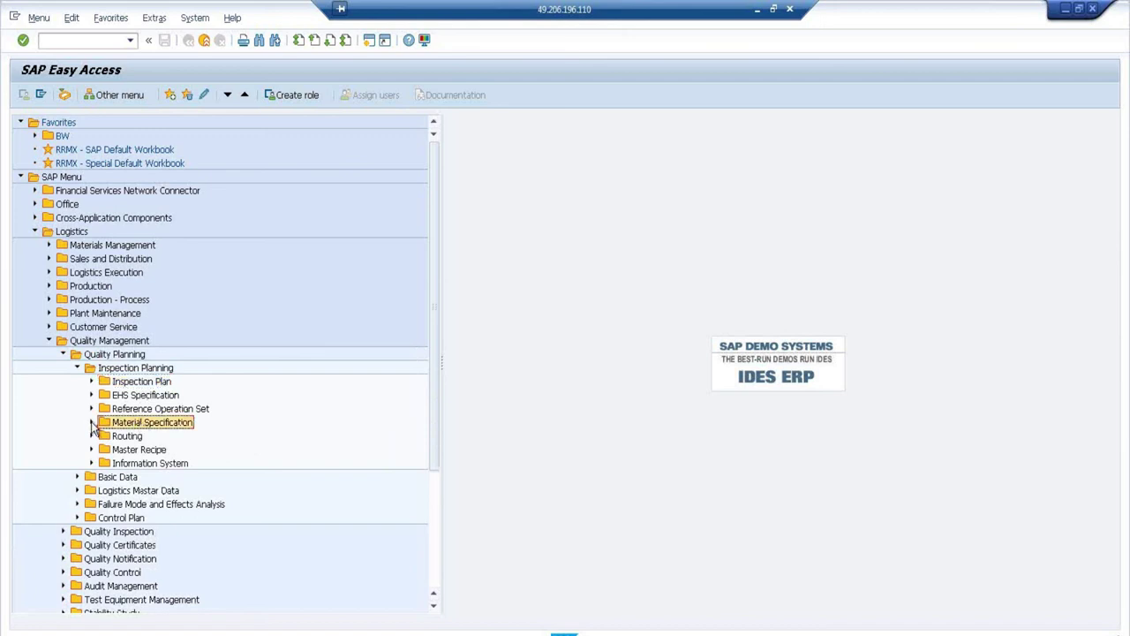
left_click(92, 422)
left_click(151, 436)
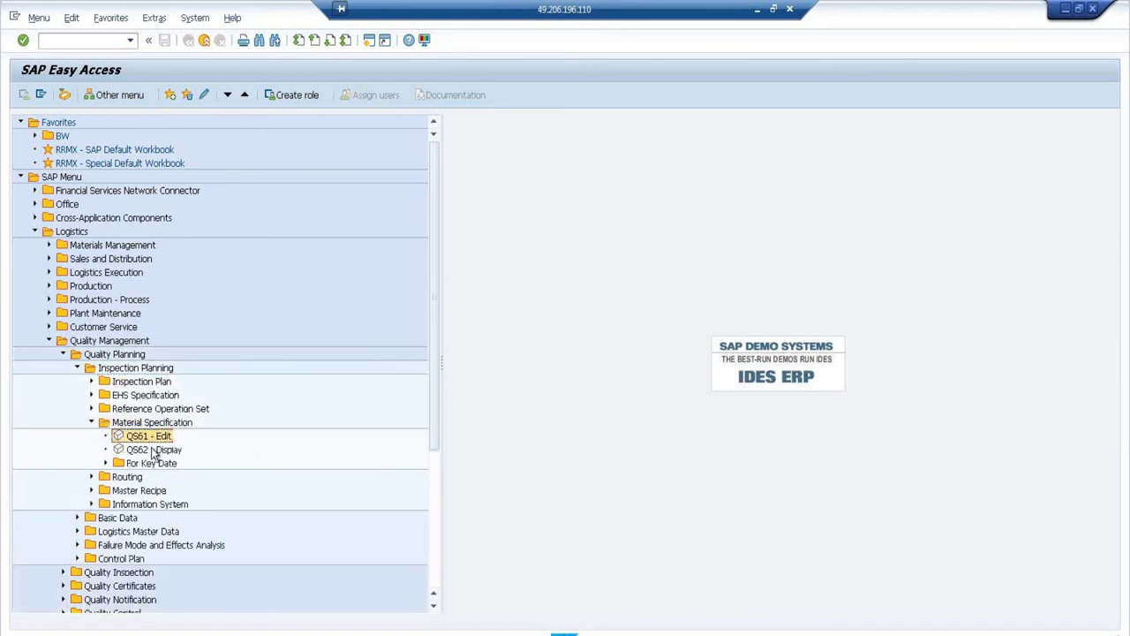
left_click(154, 450)
- Collapse the Material Specification, Quality Planning and Quality Management folders in the SAP menu
left_click(92, 422)
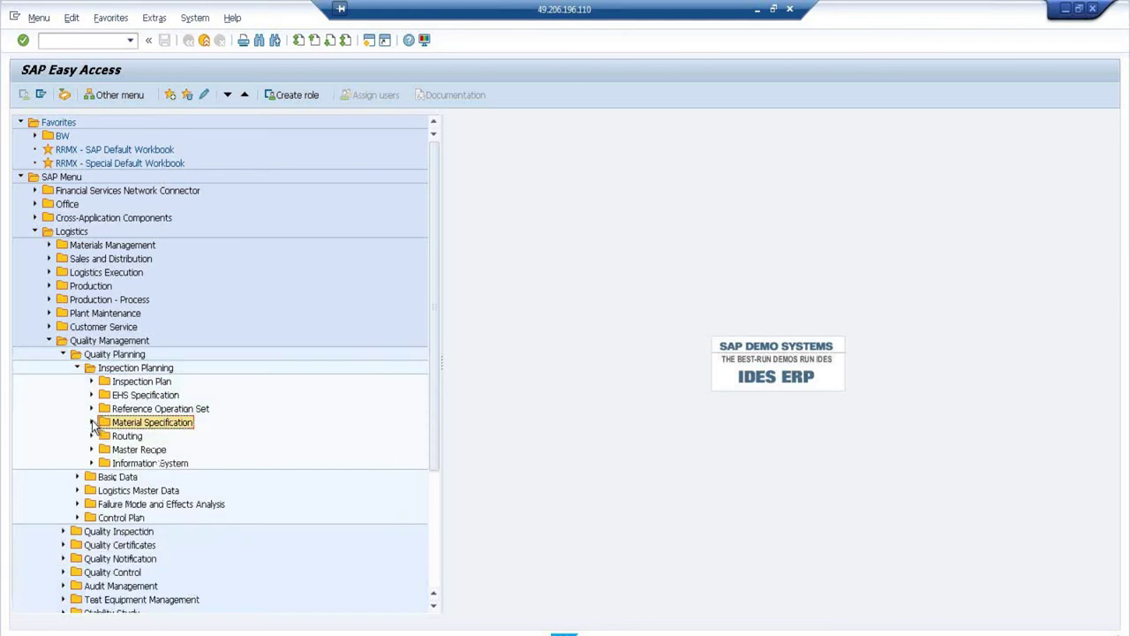
left_click(63, 354)
left_click(48, 340)
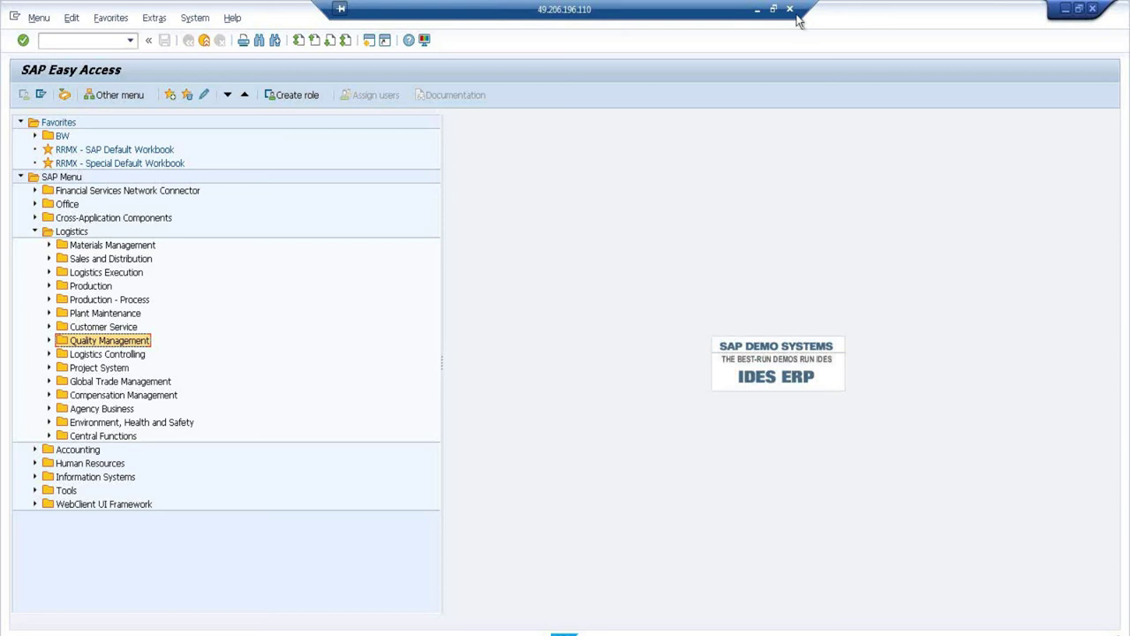
- Switch to the Data Warehousing Workbench session and go back to the DataSources tree for EHP Client 800
left_click(755, 11)
left_click(823, 191)
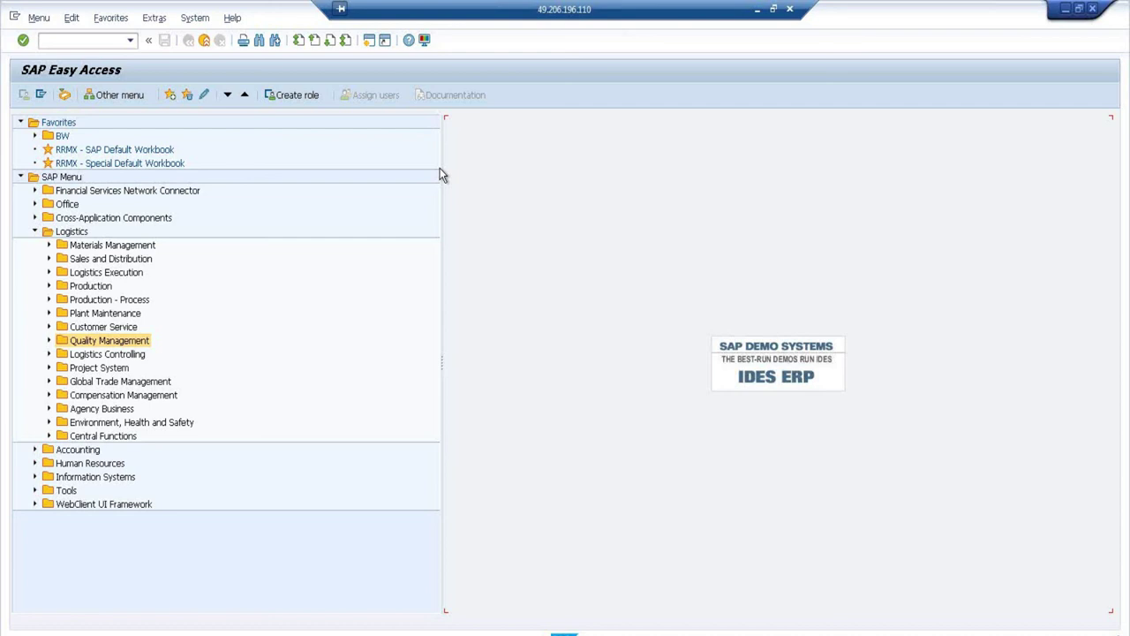
mouse_move(314, 628)
left_click(223, 610)
left_click(188, 40)
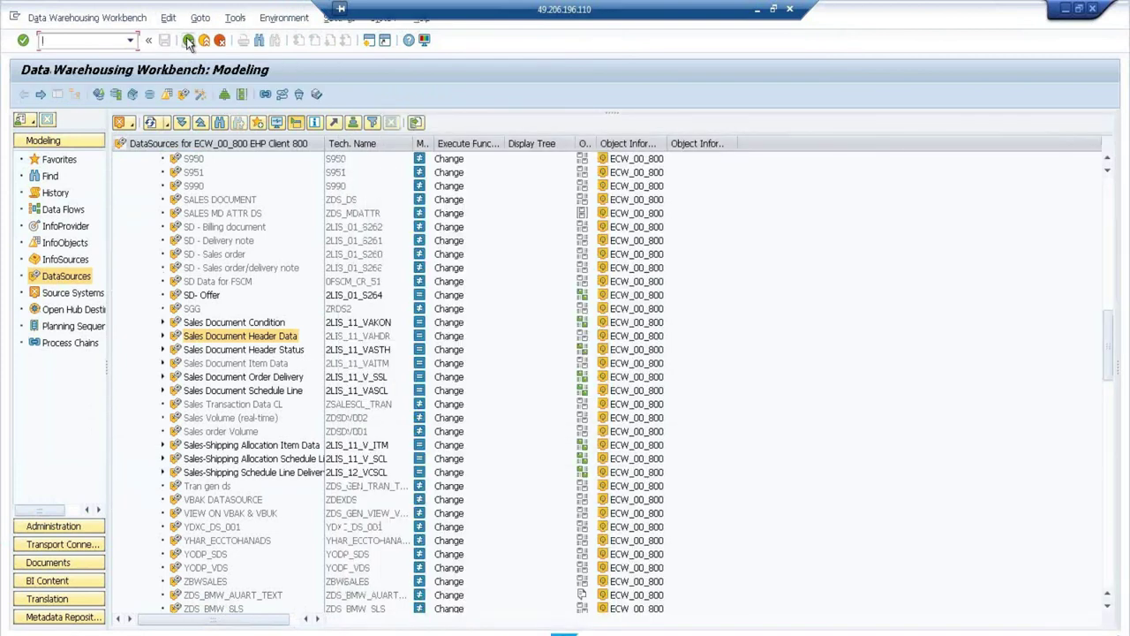
- Display the DataSources of file source system LSN_JESSE and open INFOPAK FOR MD ATTR LOADING under DS FOR MD ATTRIBUTES
left_click(125, 122)
mouse_move(143, 157)
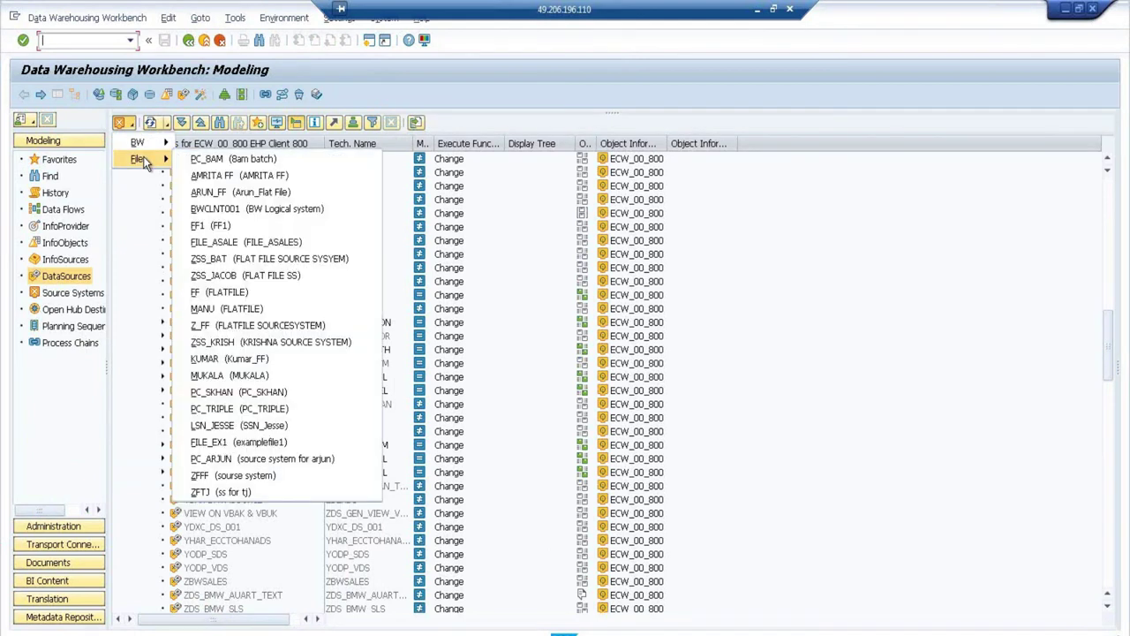
left_click(251, 426)
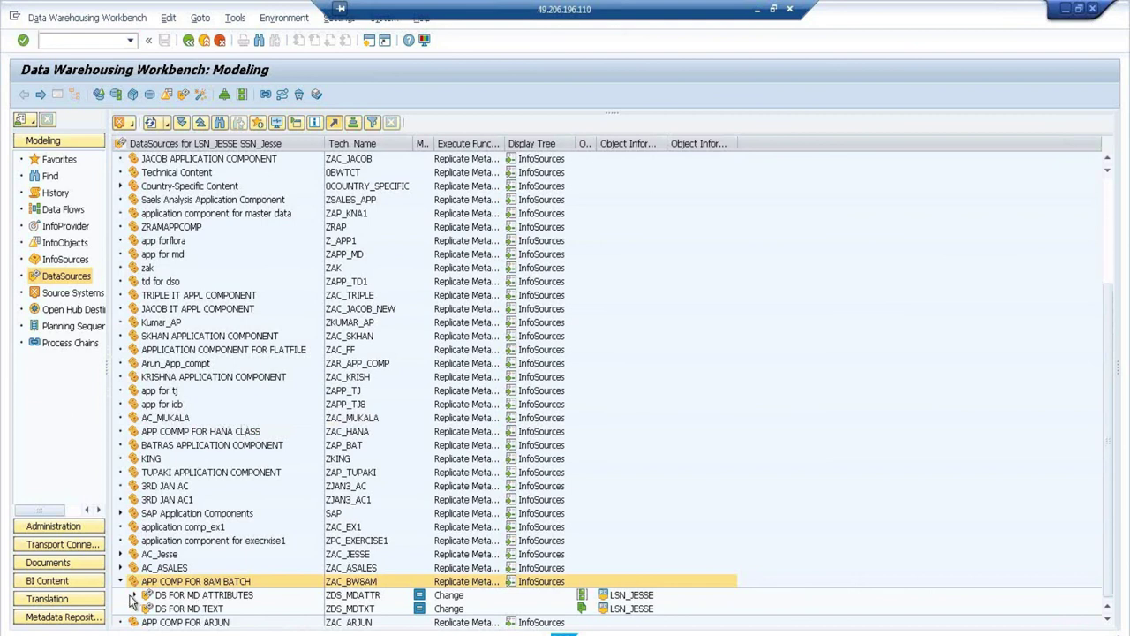
double_click(196, 597)
left_click(200, 580)
double_click(200, 582)
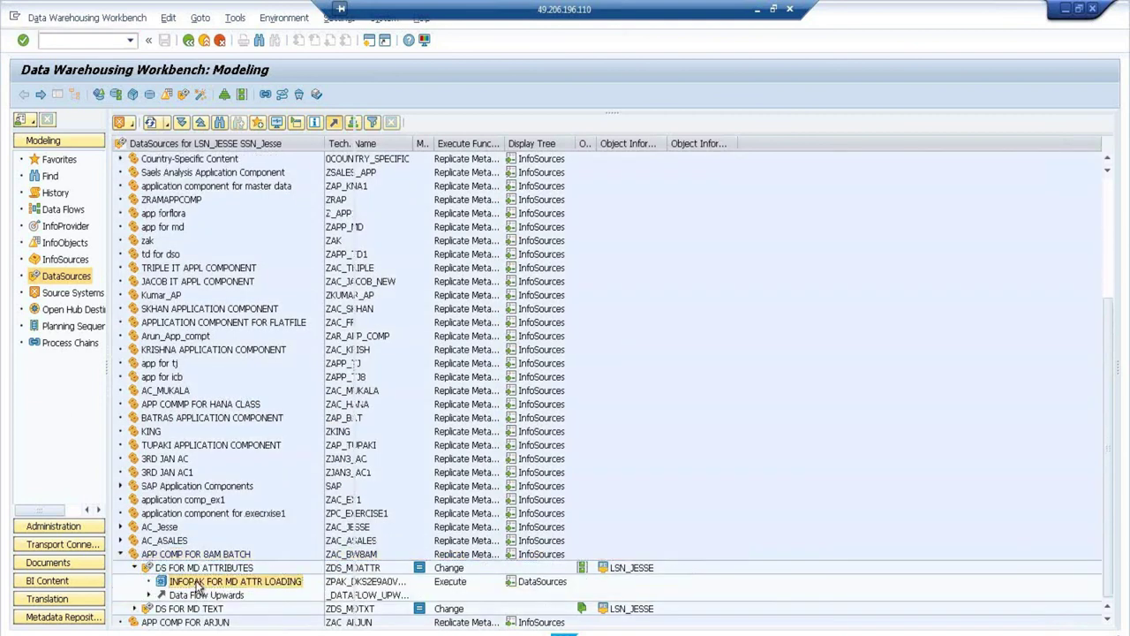
- Examine the InfoPackage's available update modes and its assigned DataSource
left_click(585, 224)
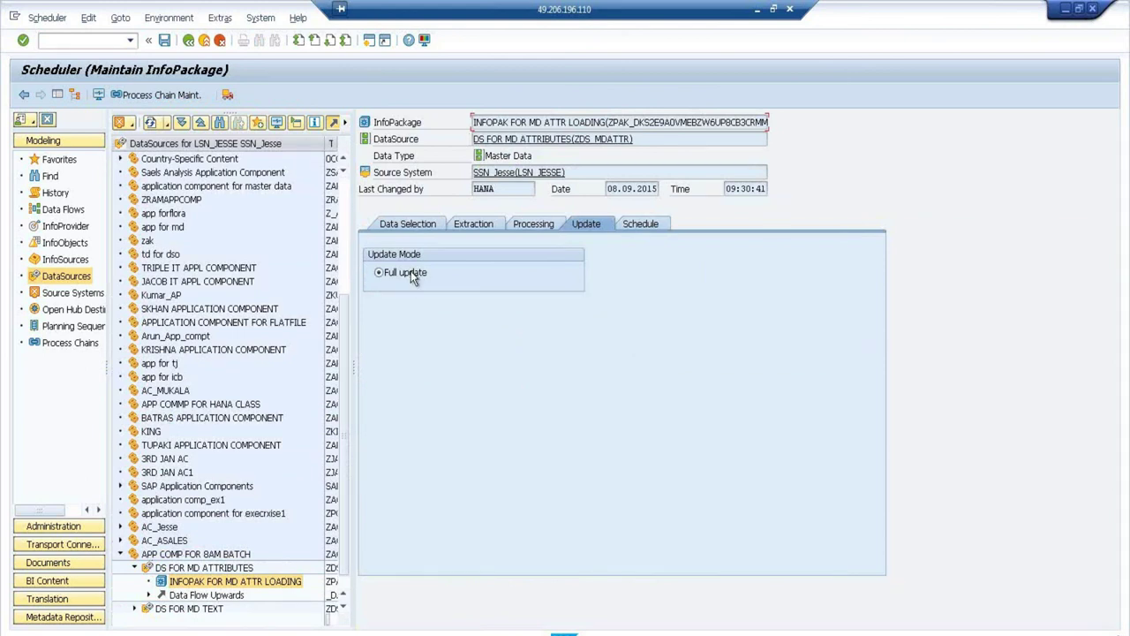
left_click(633, 139)
left_click_drag(632, 139, 473, 140)
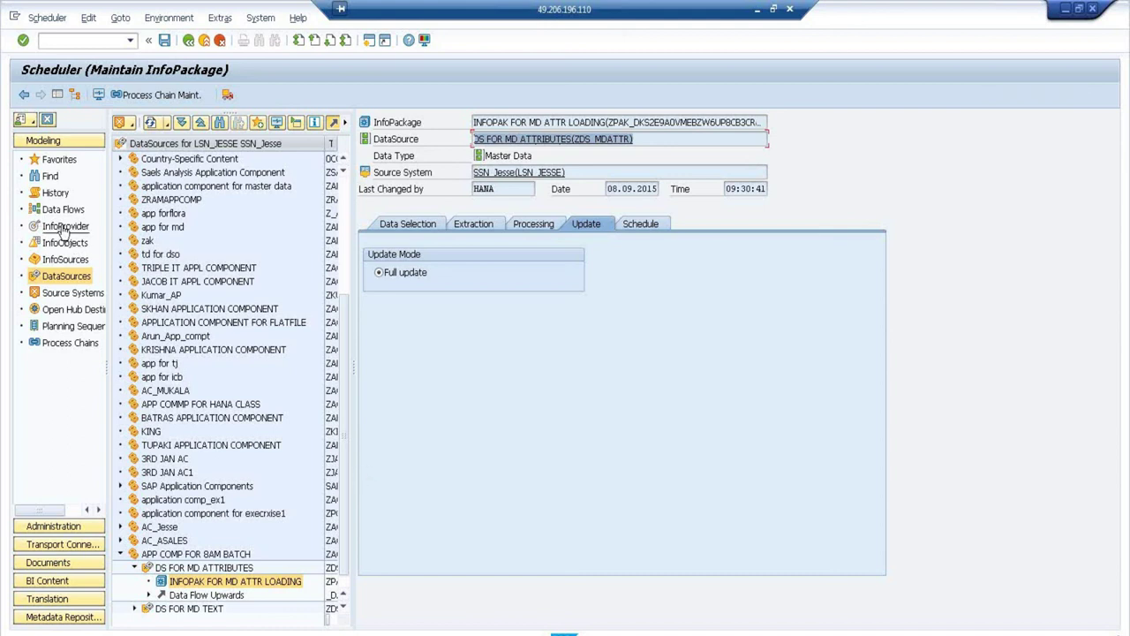
- Leave the InfoPackage and display the DataSource tree of the EHP Client 800 source system from the Source Systems list
left_click(65, 228)
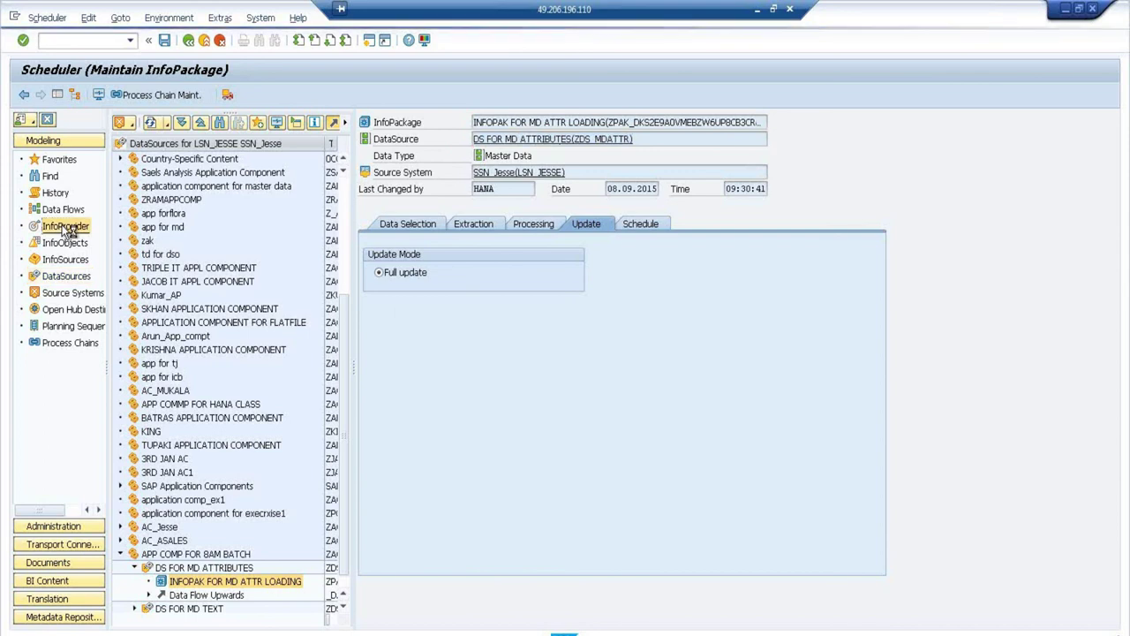
left_click(189, 40)
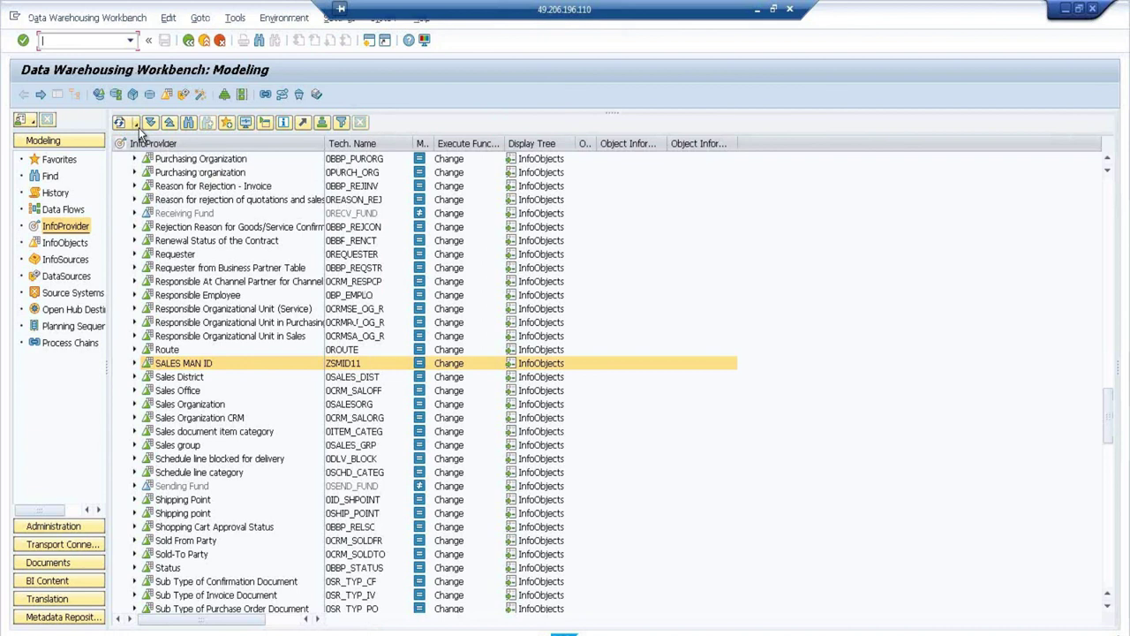
left_click(78, 293)
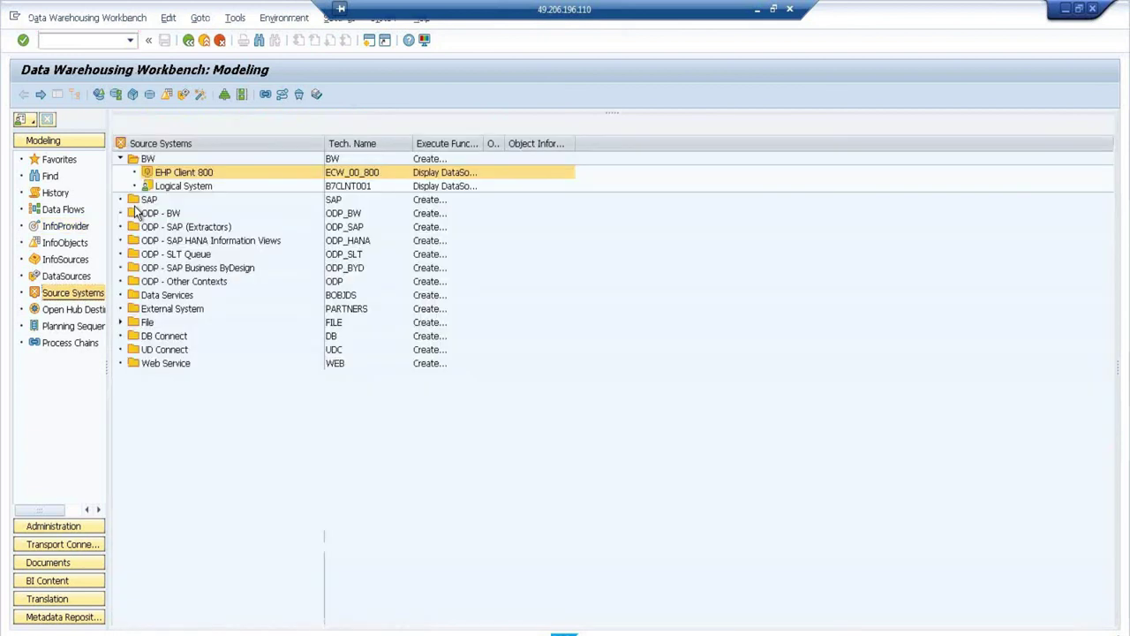
left_click(182, 174)
right_click(183, 173)
left_click(228, 252)
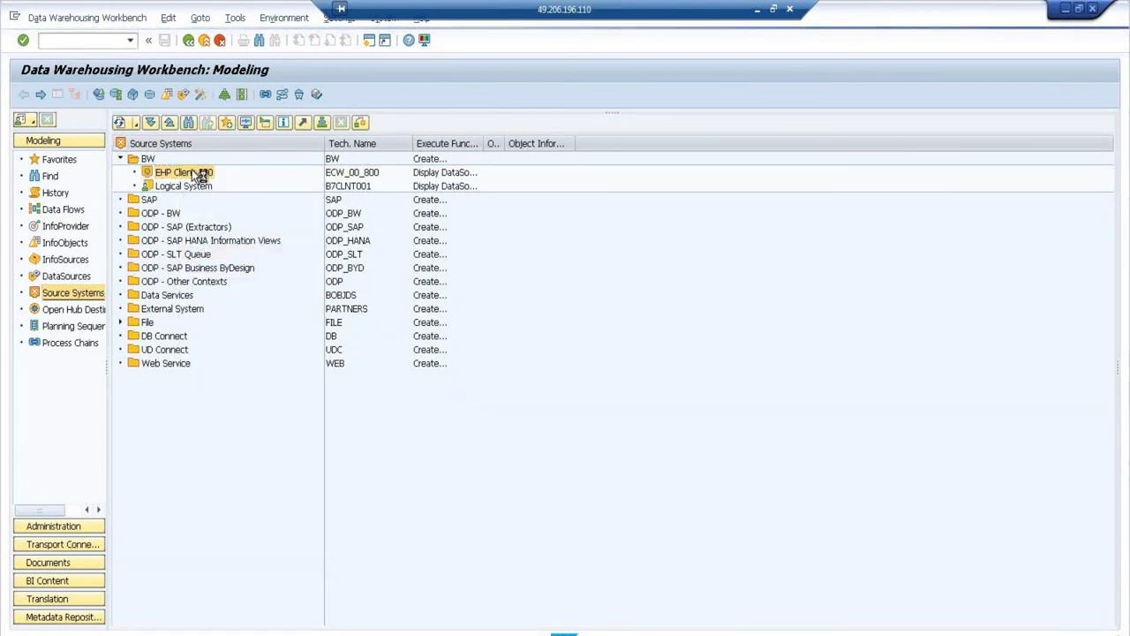
- Display the Sales Document Header Data DataSource, examine its fields and extraction settings including the delta process, and return to the tree
left_click(267, 340)
double_click(267, 340)
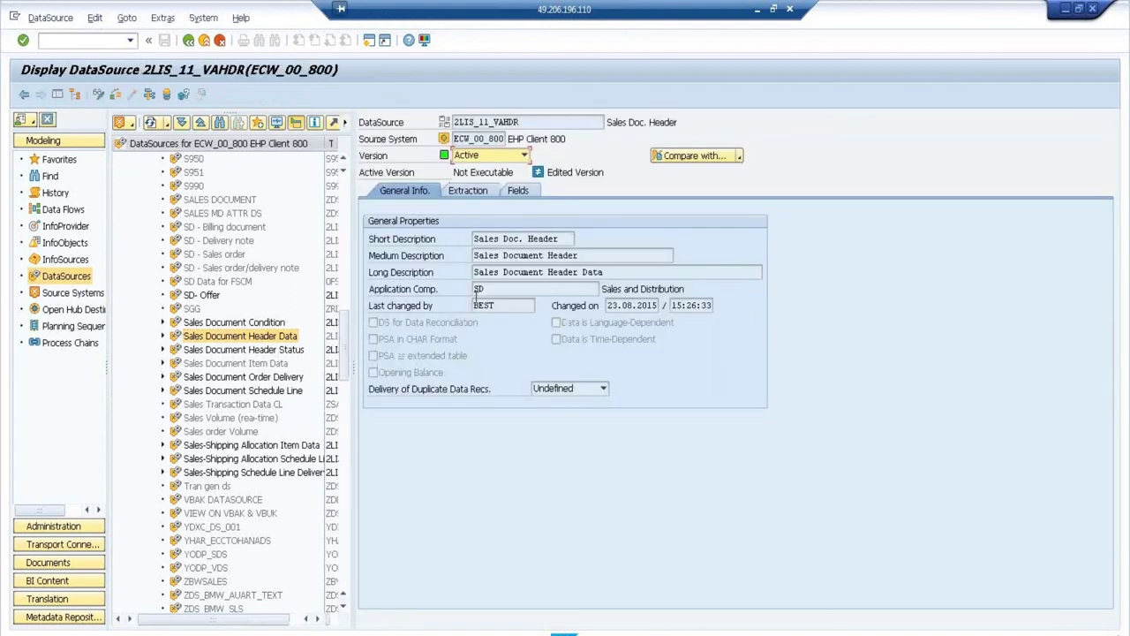
left_click(470, 190)
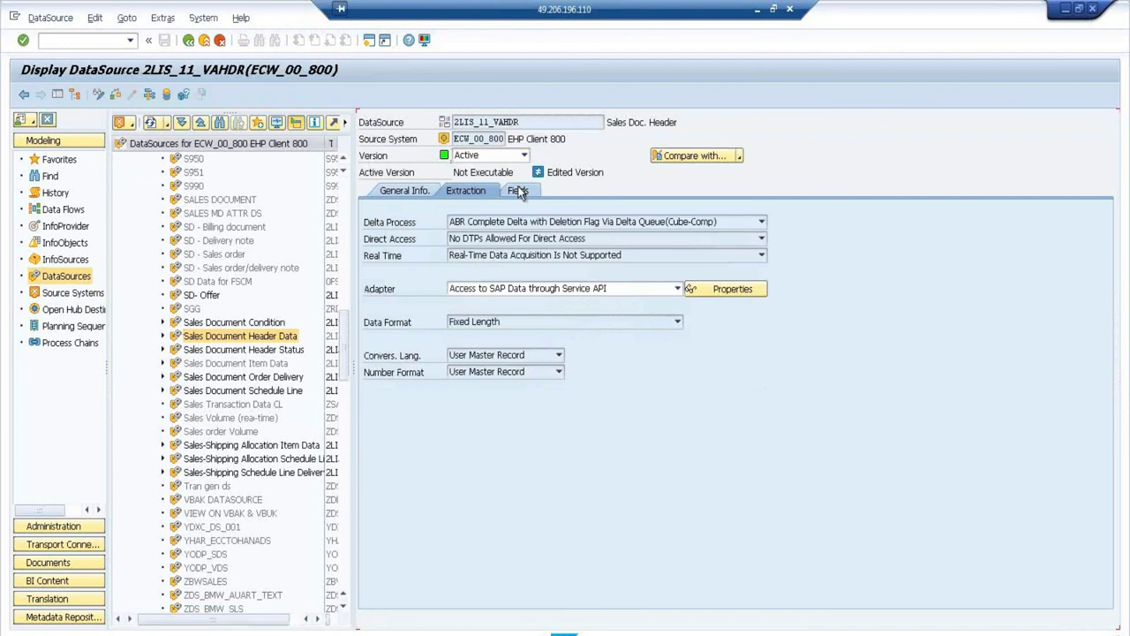
left_click(519, 192)
left_click(473, 198)
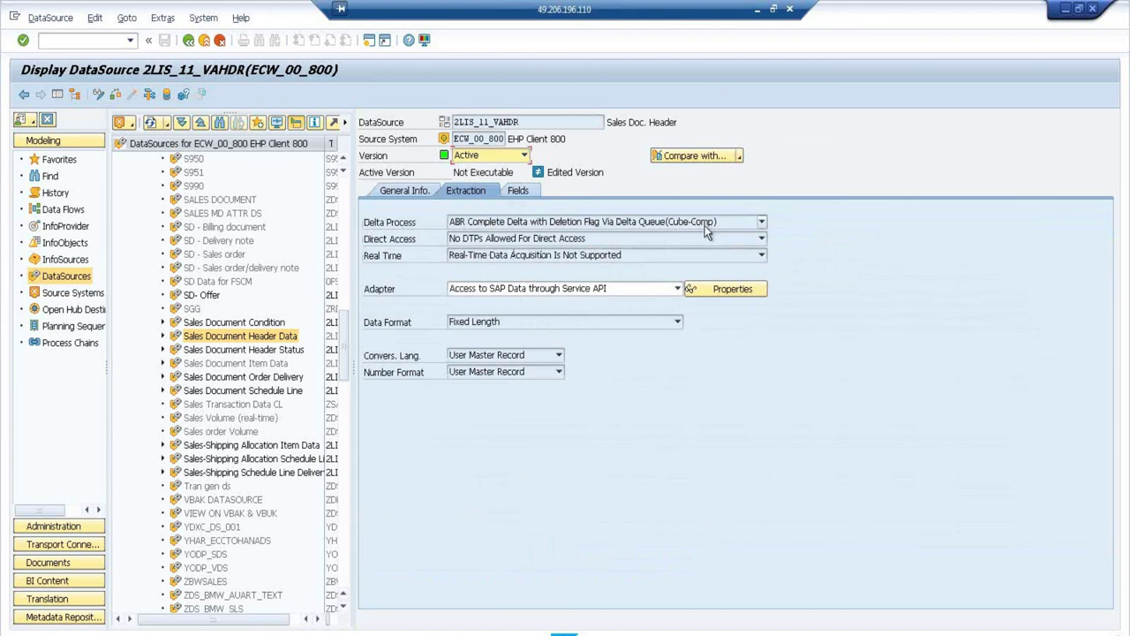
left_click(189, 40)
- Create an InfoPackage described as "test" for the Sales Document Header Data DataSource
right_click(249, 337)
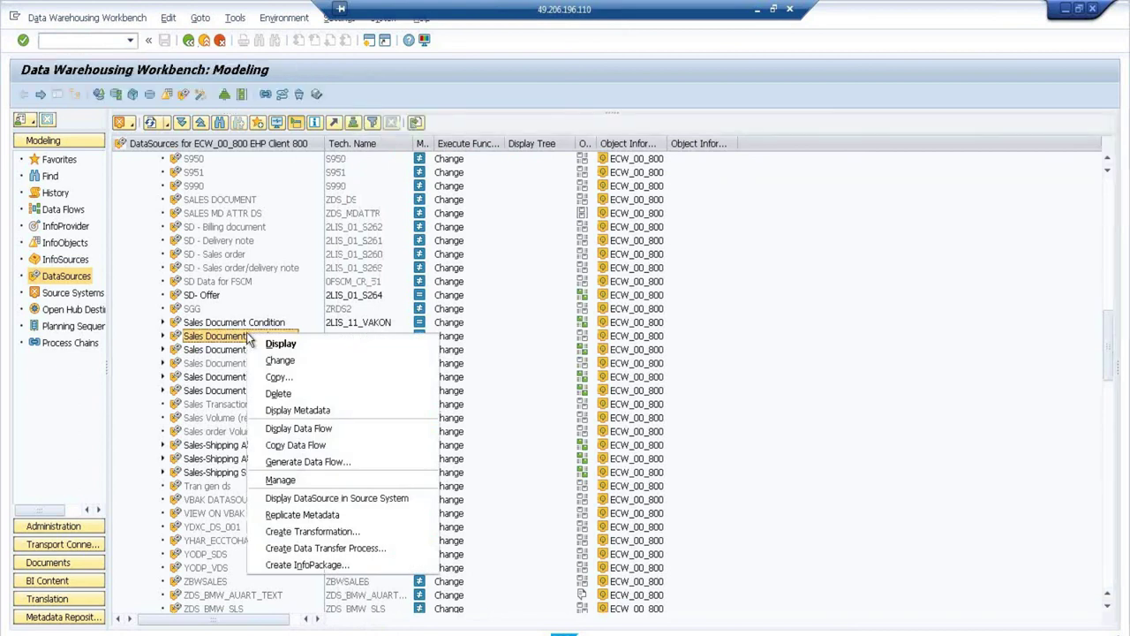
left_click(321, 565)
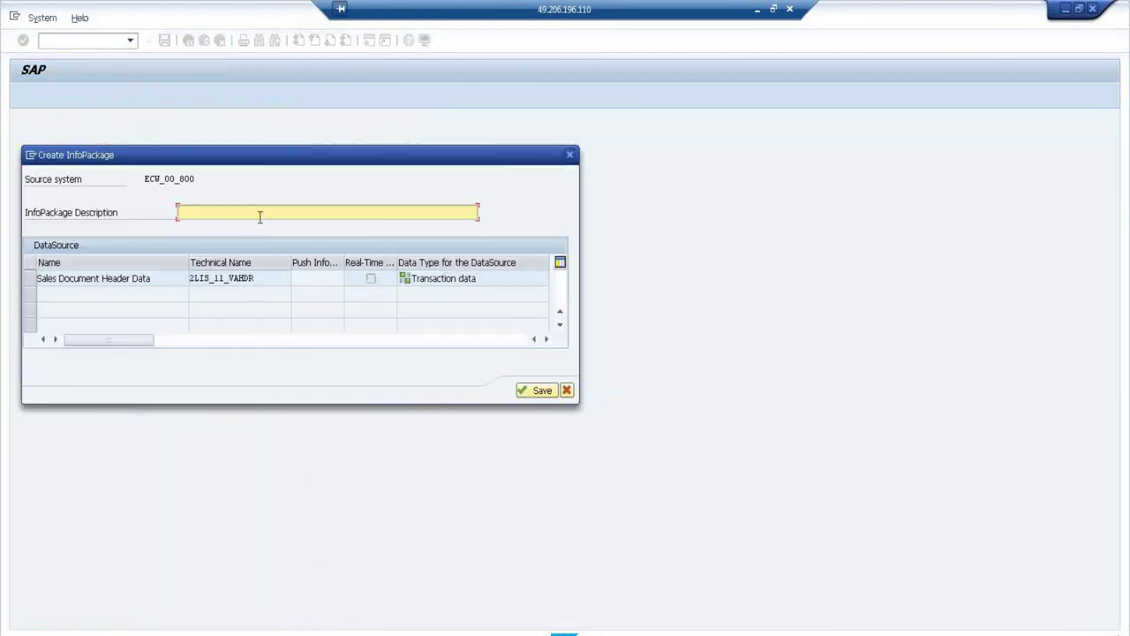
type("test")
key("Return")
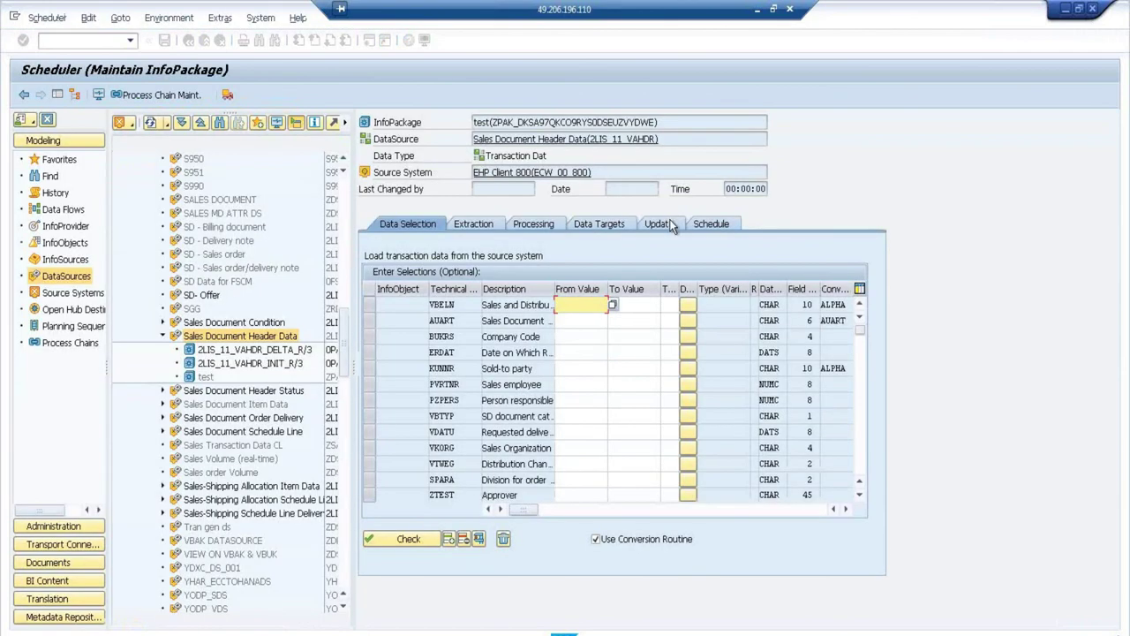
- Examine the test InfoPackage's update modes by selecting Initialize Delta Process and switching back to Full update
left_click(665, 228)
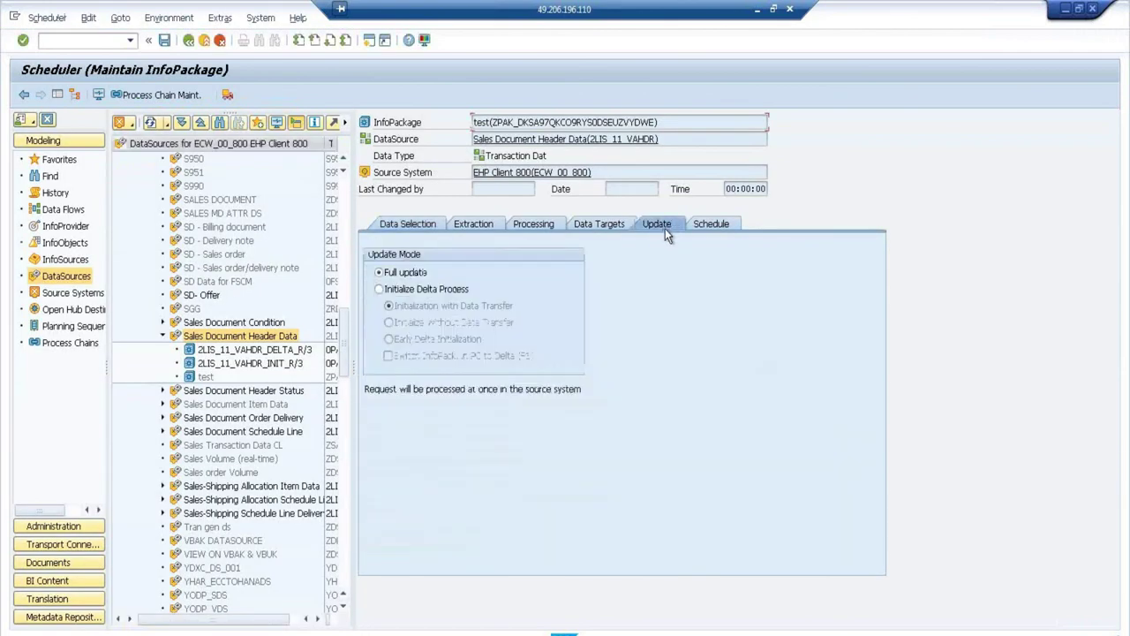
left_click(417, 294)
left_click(417, 294)
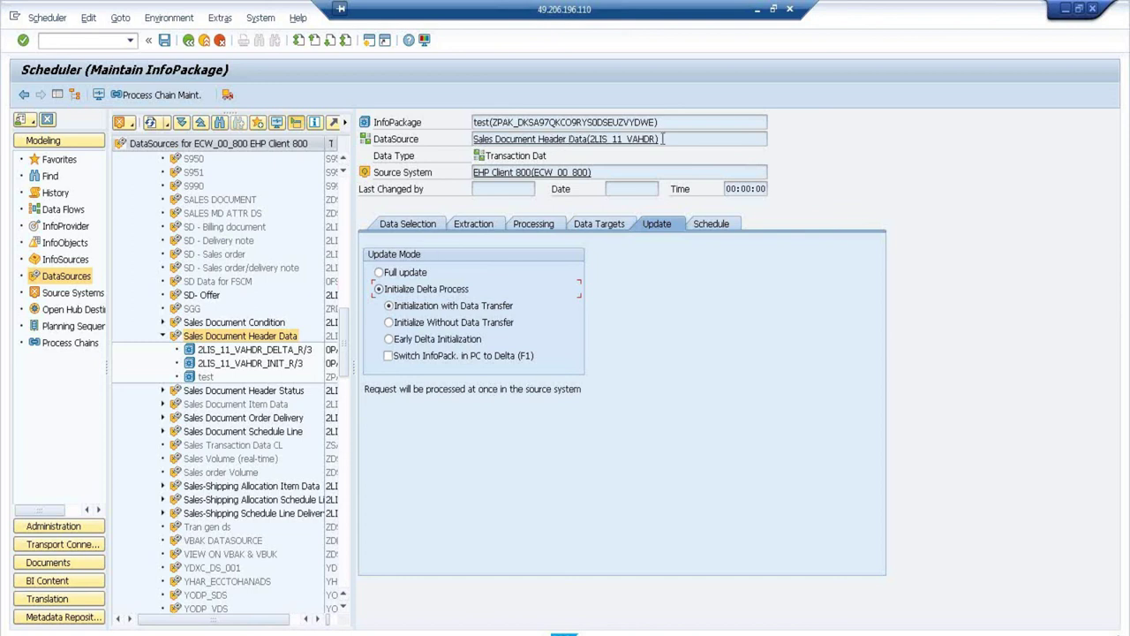
left_click_drag(662, 138, 459, 138)
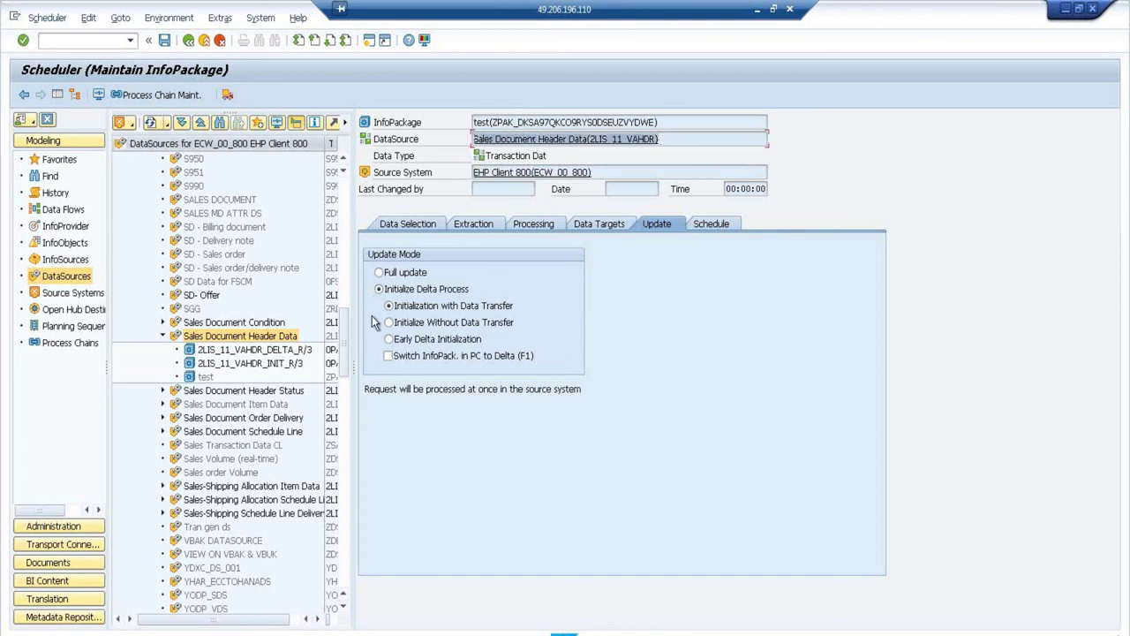
left_click(416, 272)
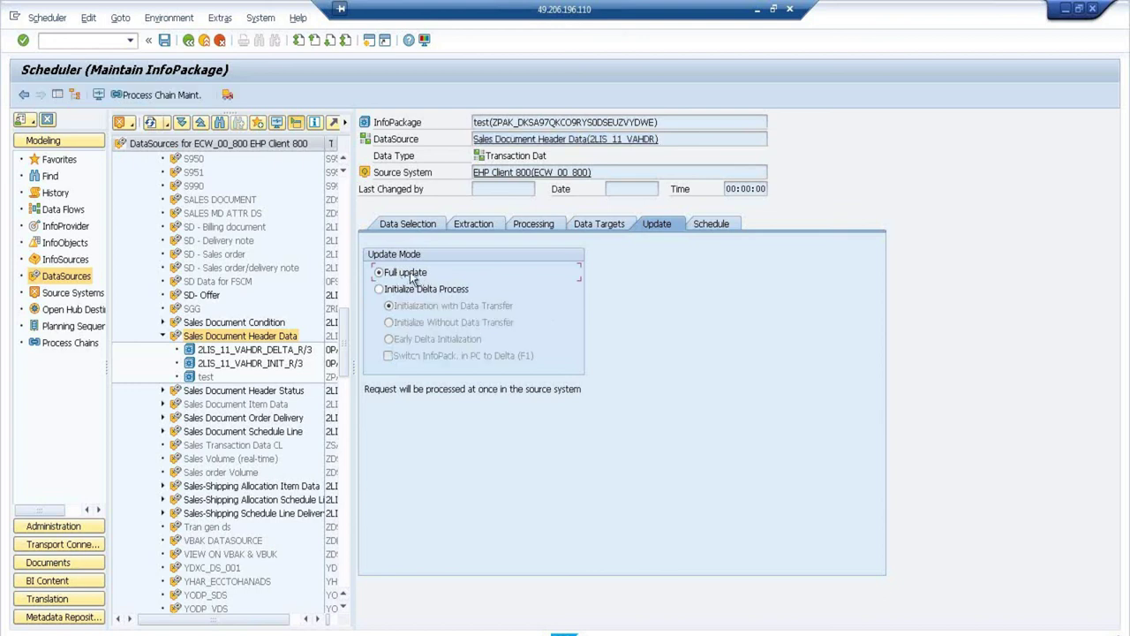